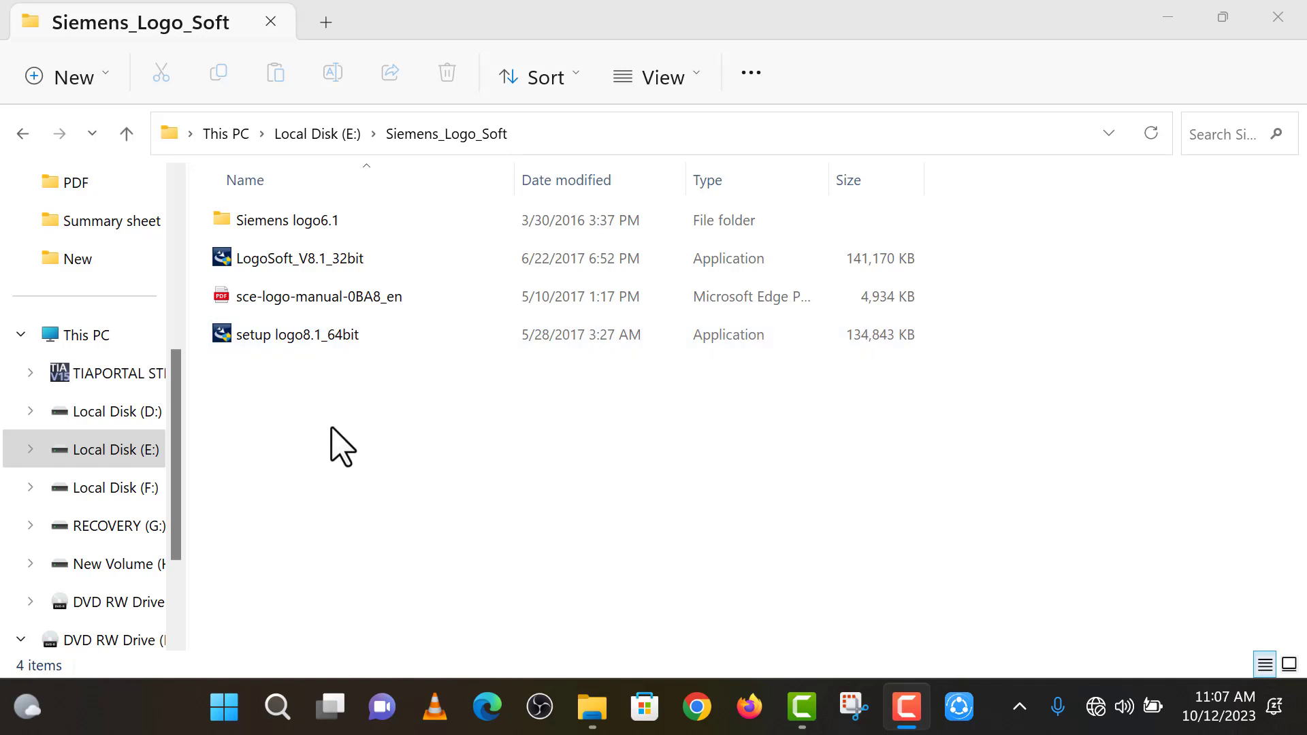
pyautogui.rightClick(342, 358)
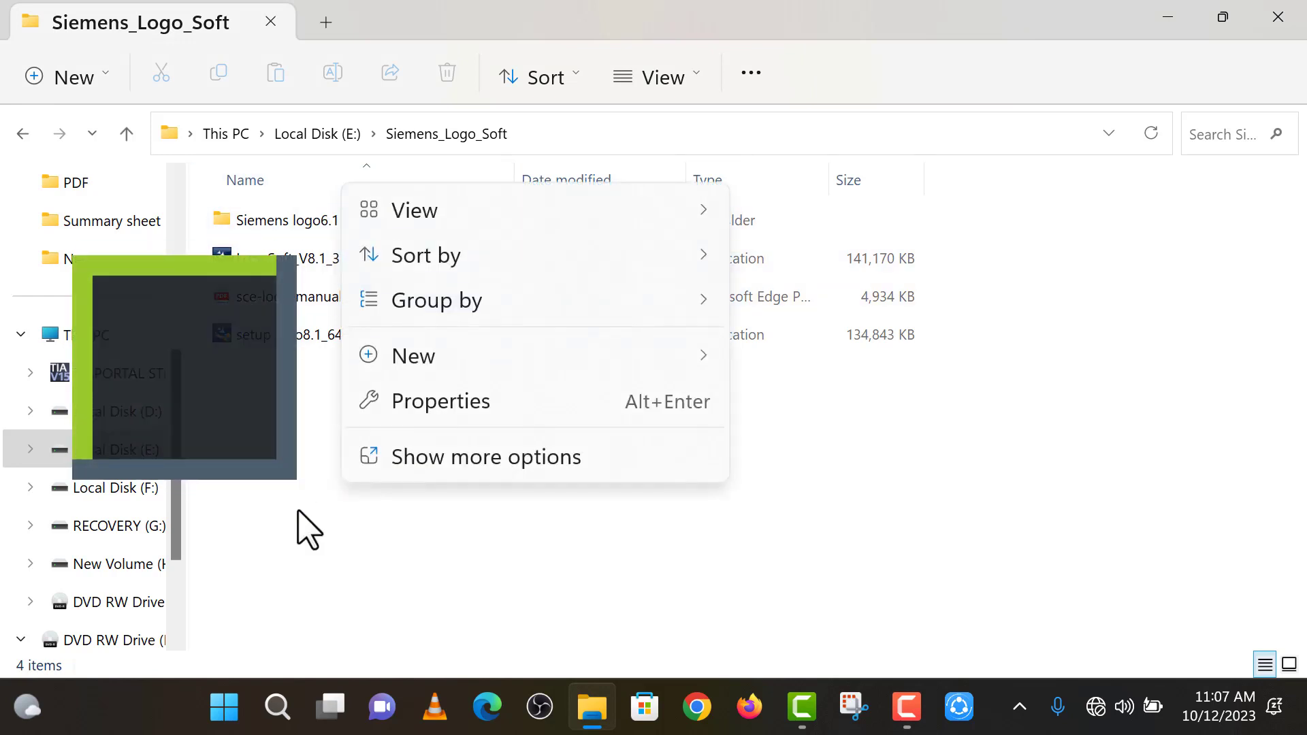
pyautogui.click(288, 458)
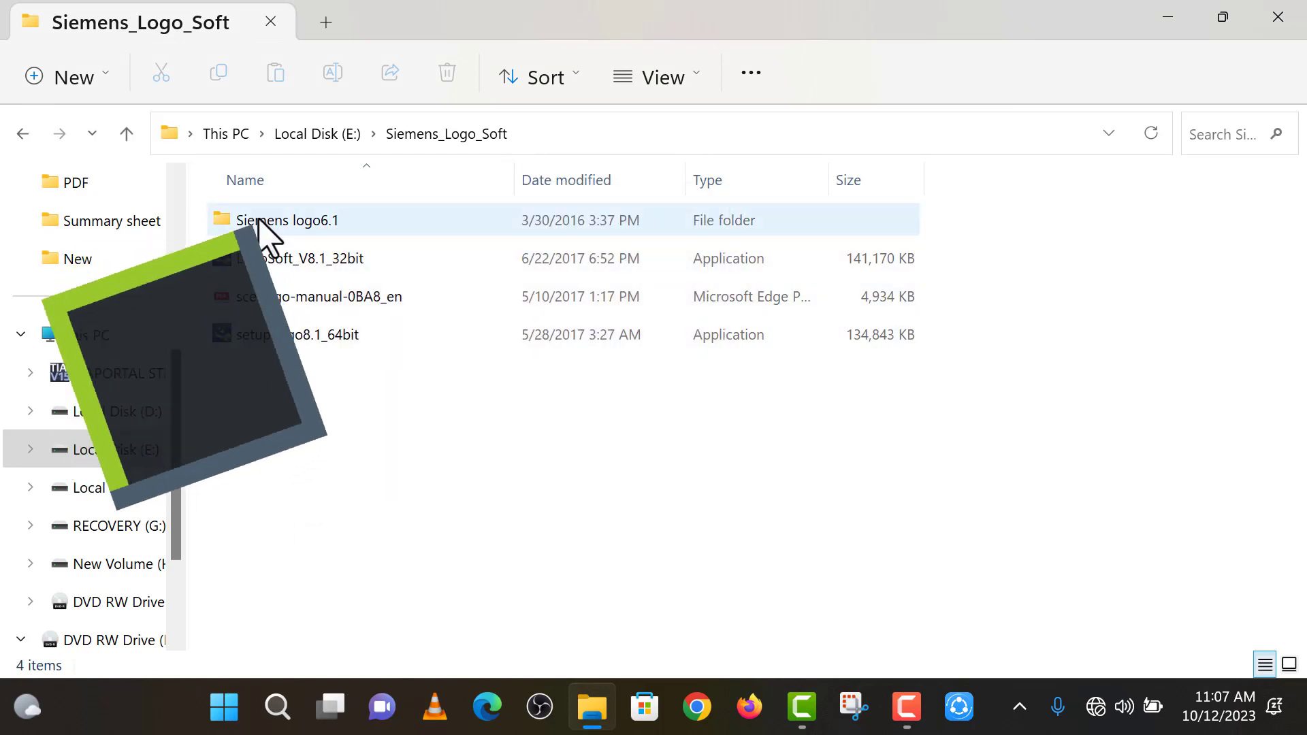
pyautogui.moveTo(262, 225)
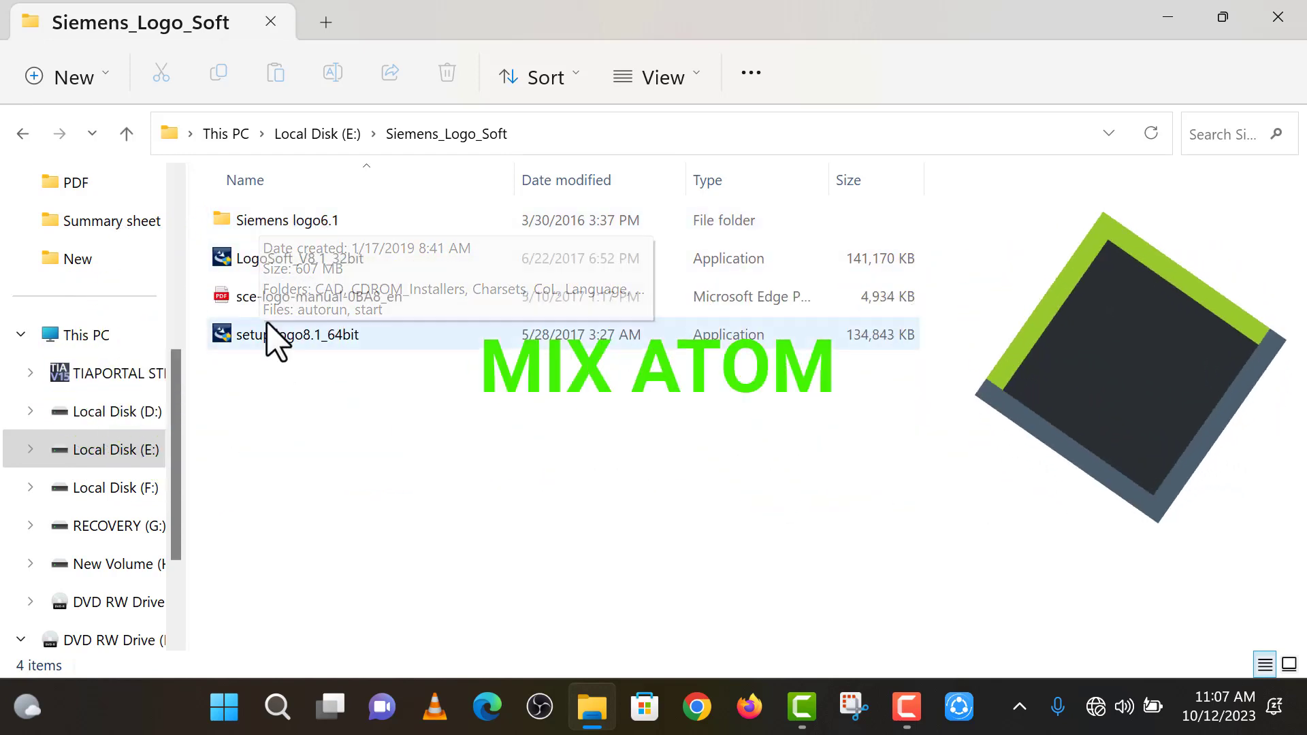
pyautogui.moveTo(232, 276)
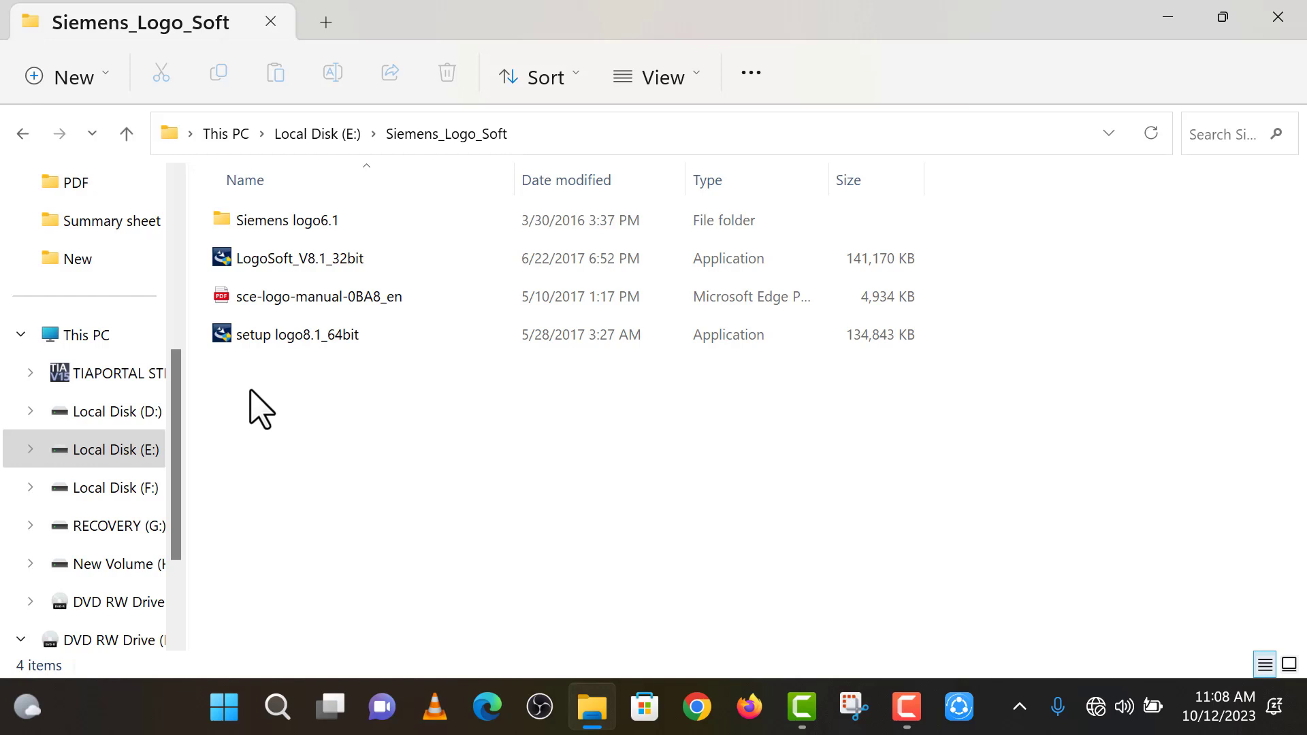
# - Navigate from Siemens logo6.1 through CDROM_Installers, Disk1, InstData and Windows to the VM folder
pyautogui.doubleClick(300, 235)
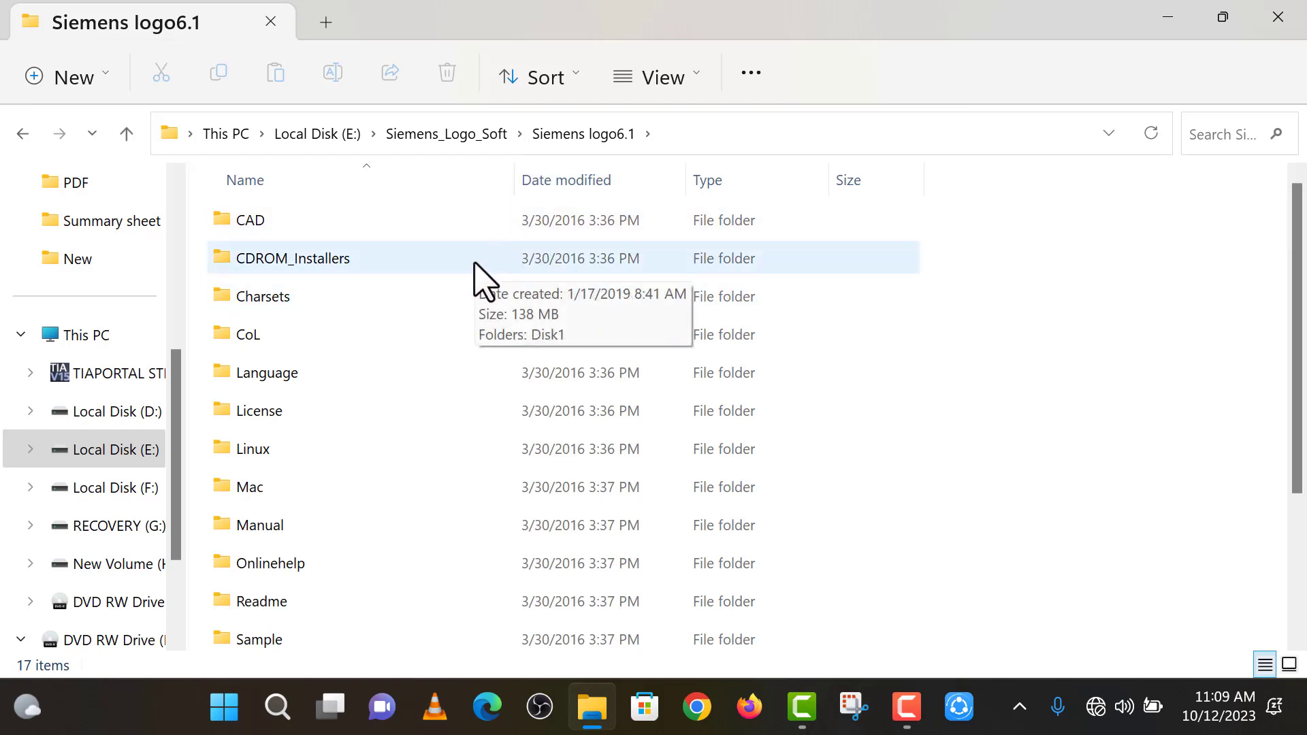
pyautogui.scroll(-3, 467, 306)
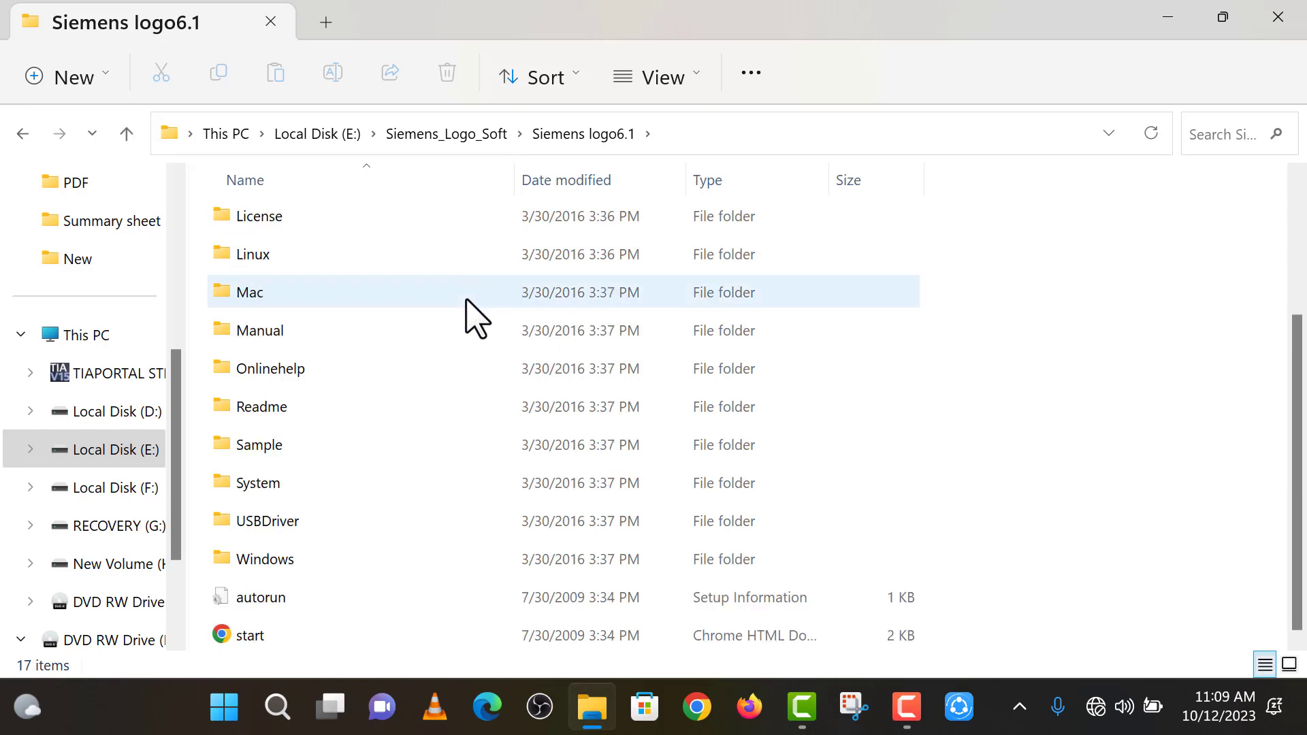
pyautogui.scroll(3, 461, 554)
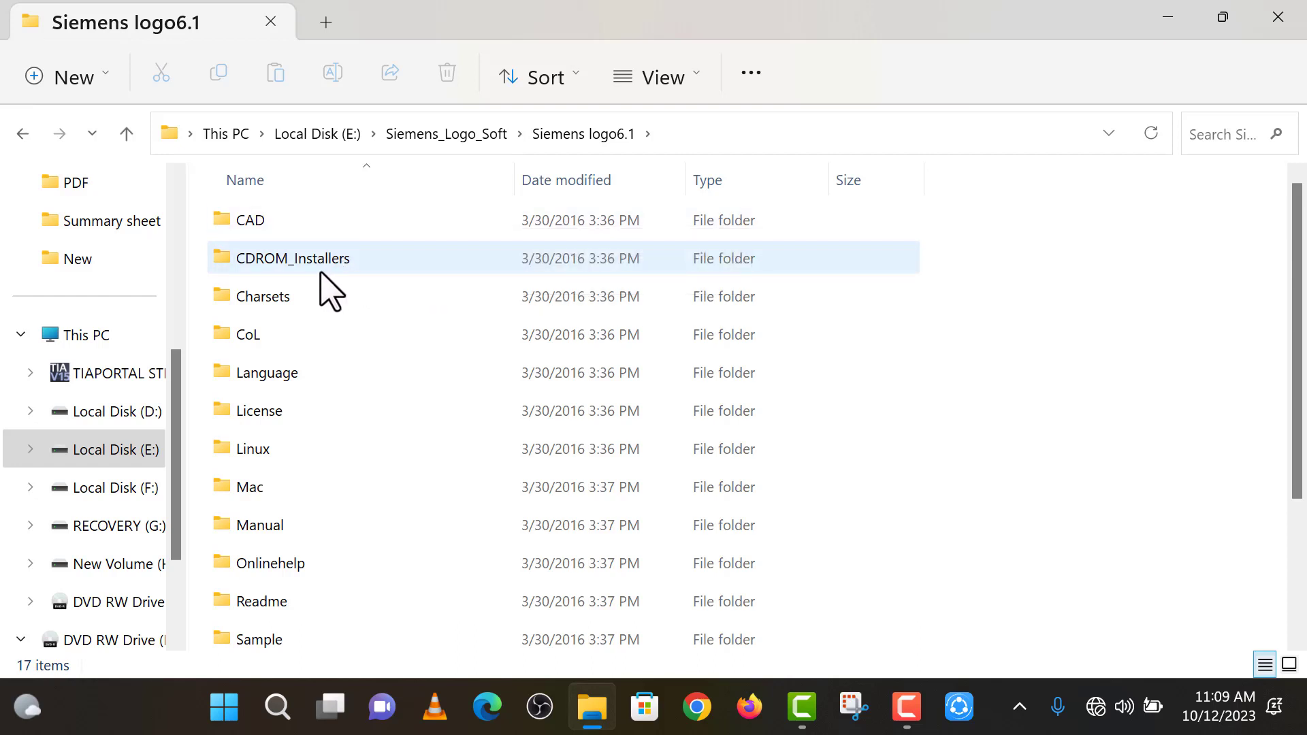
pyautogui.moveTo(260, 267)
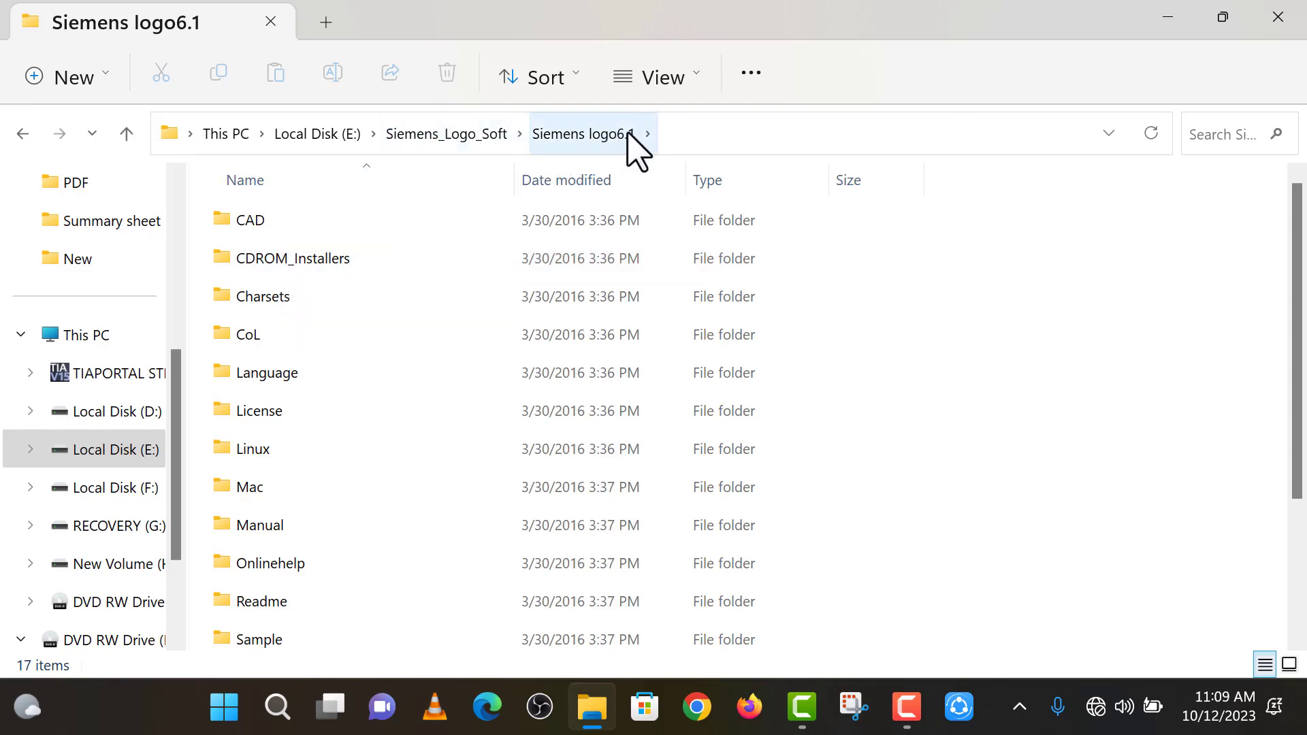
pyautogui.doubleClick(286, 269)
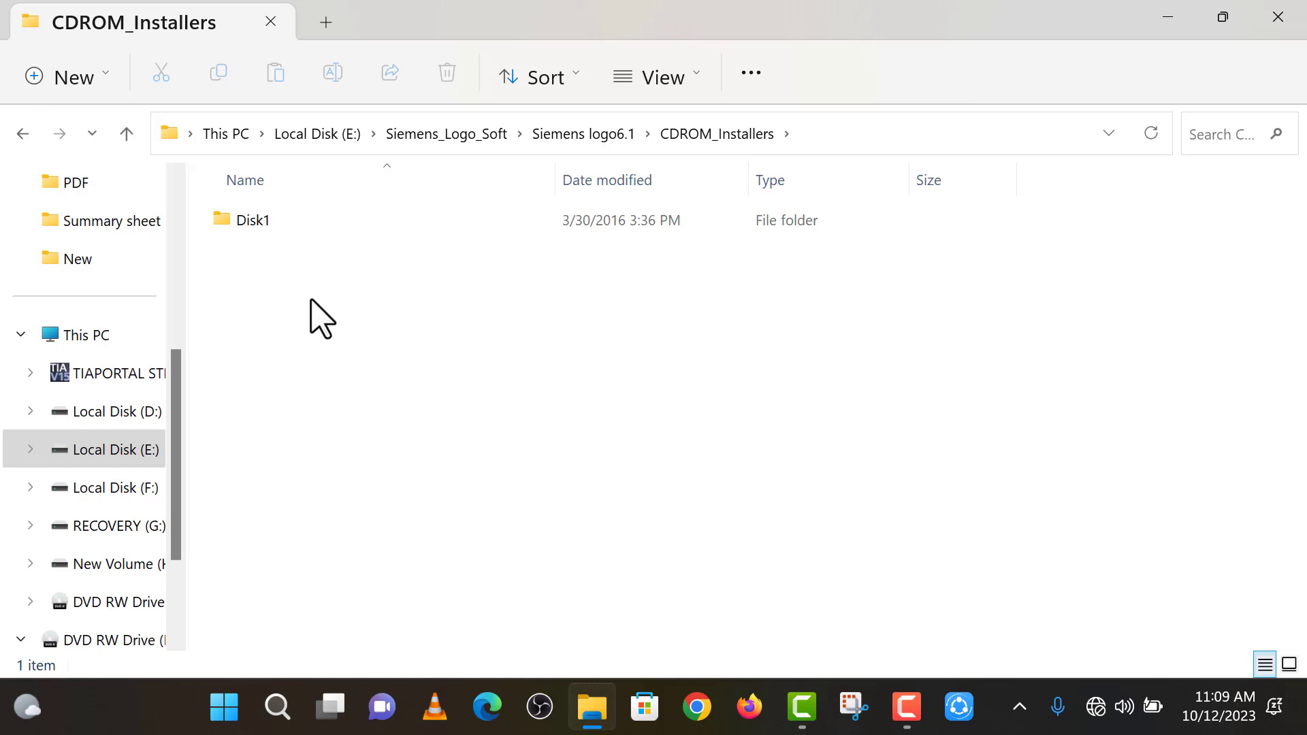
pyautogui.click(273, 216)
pyautogui.doubleClick(273, 217)
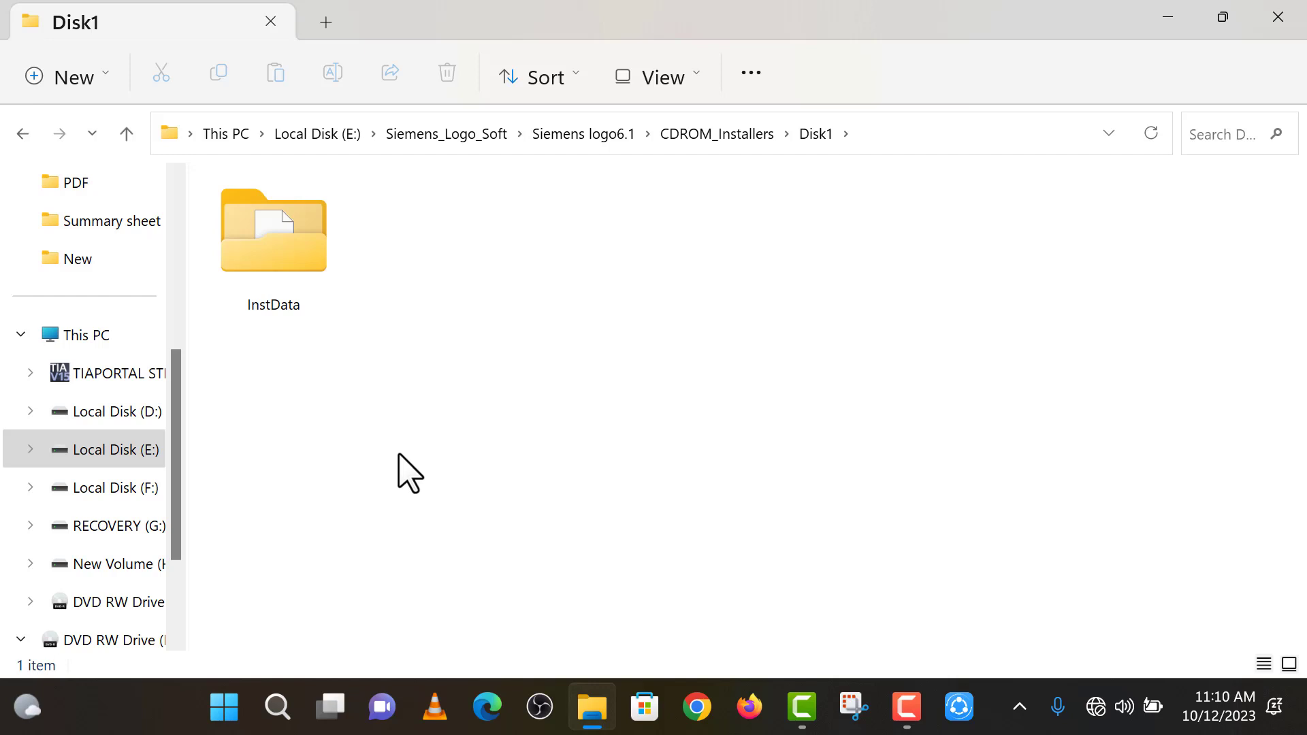
pyautogui.doubleClick(296, 274)
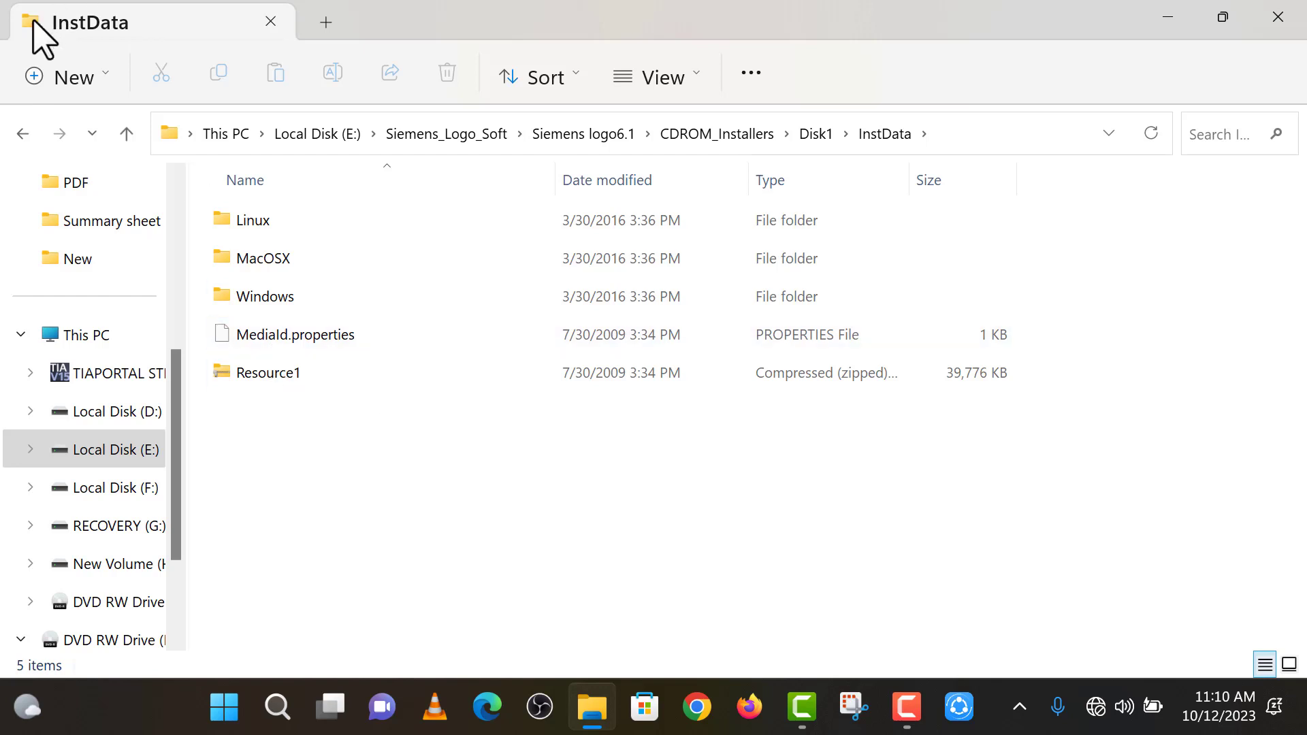
pyautogui.doubleClick(296, 300)
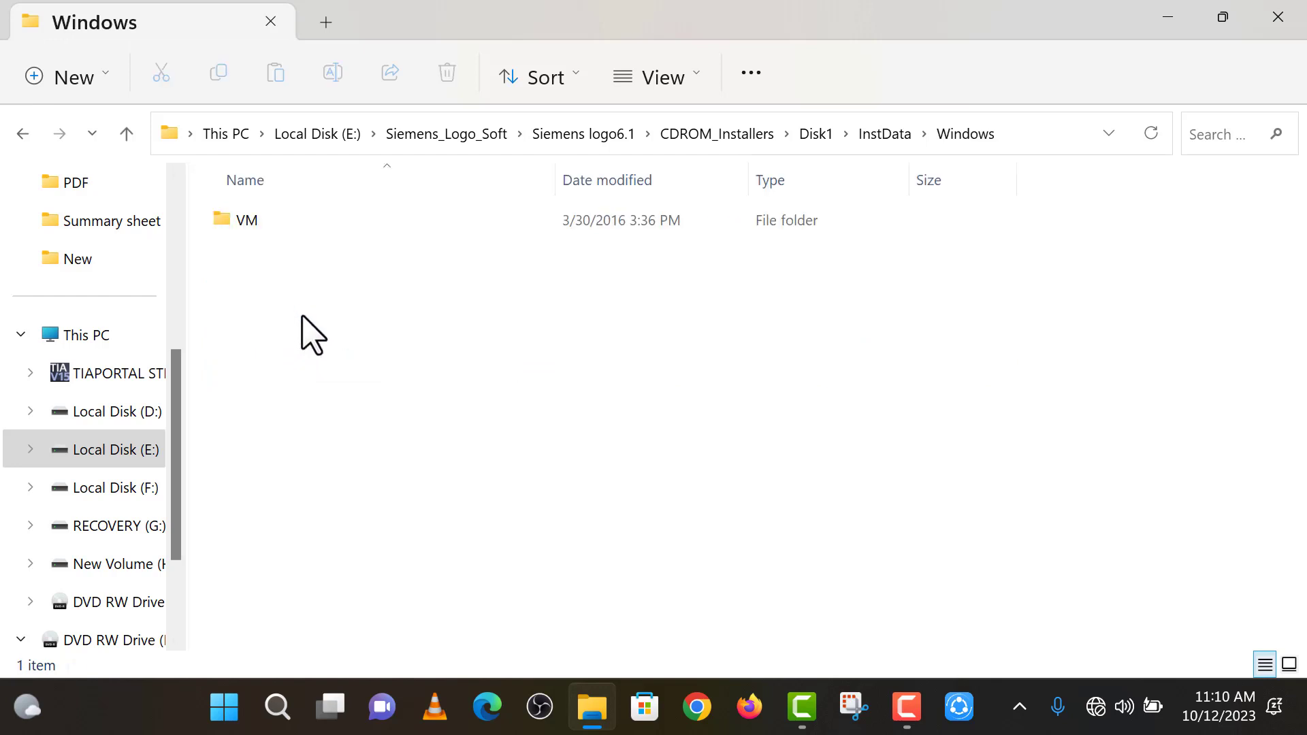
pyautogui.doubleClick(272, 222)
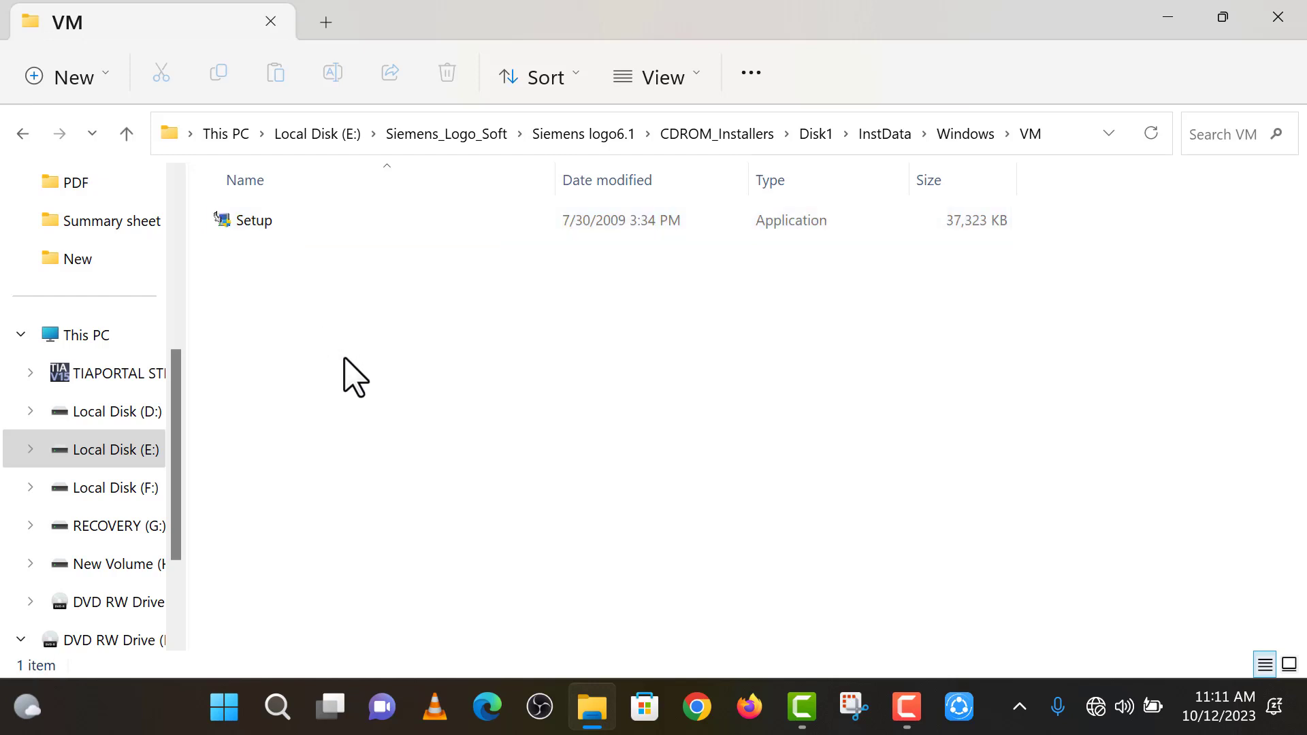
# - Launch the Setup application in the VM folder and confirm English as the installer language
pyautogui.click(359, 216)
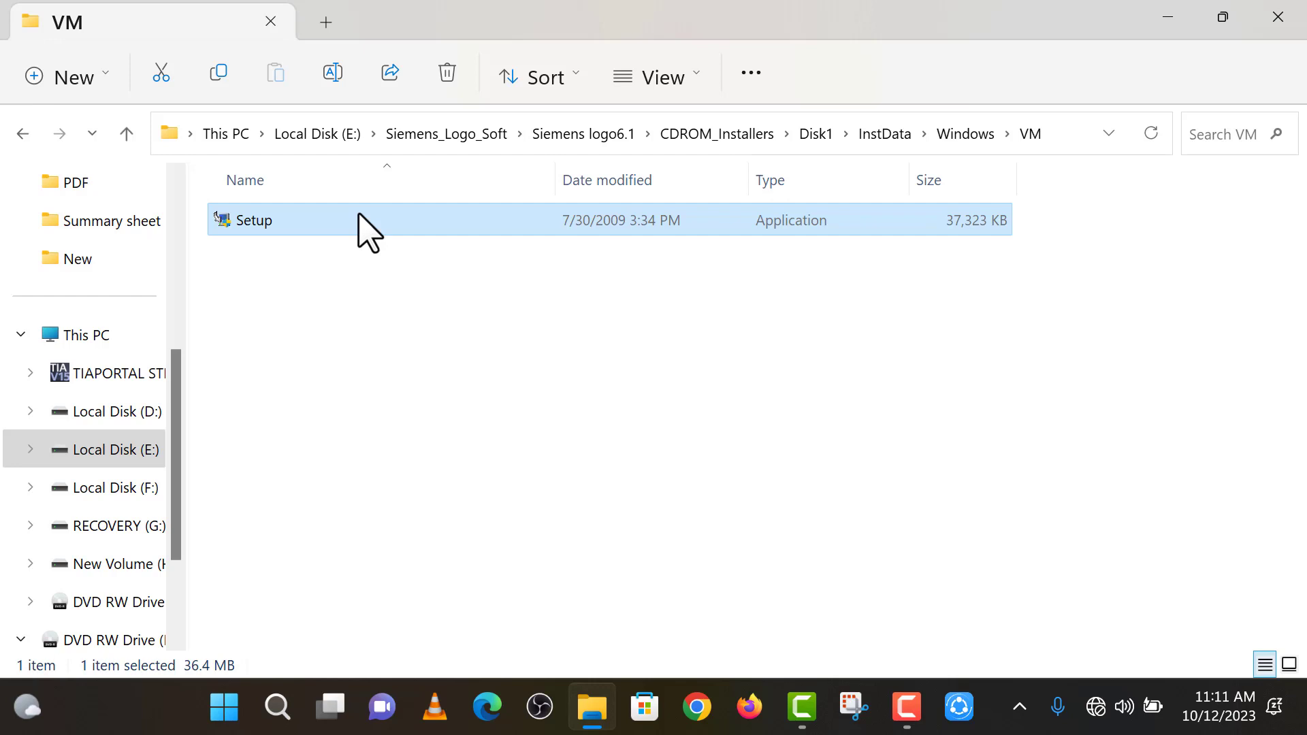
pyautogui.doubleClick(358, 217)
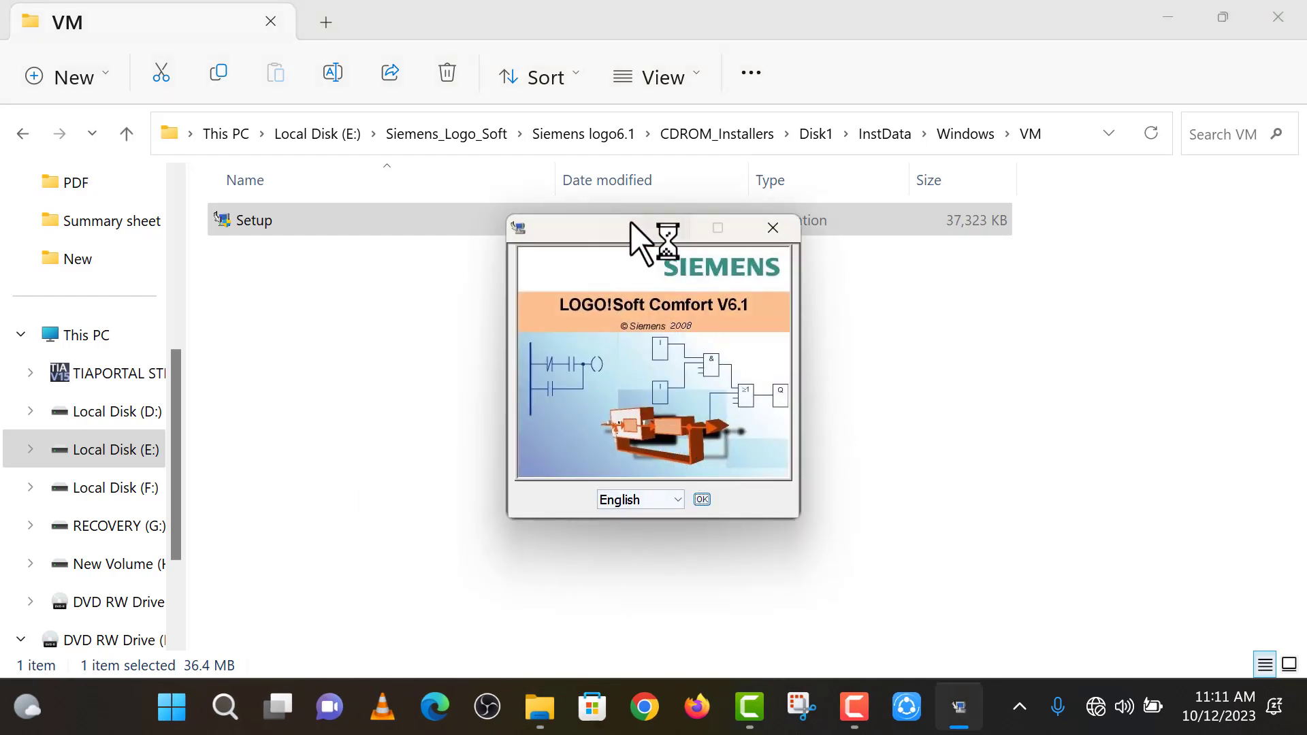
pyautogui.moveTo(631, 225); pyautogui.dragTo(635, 97)
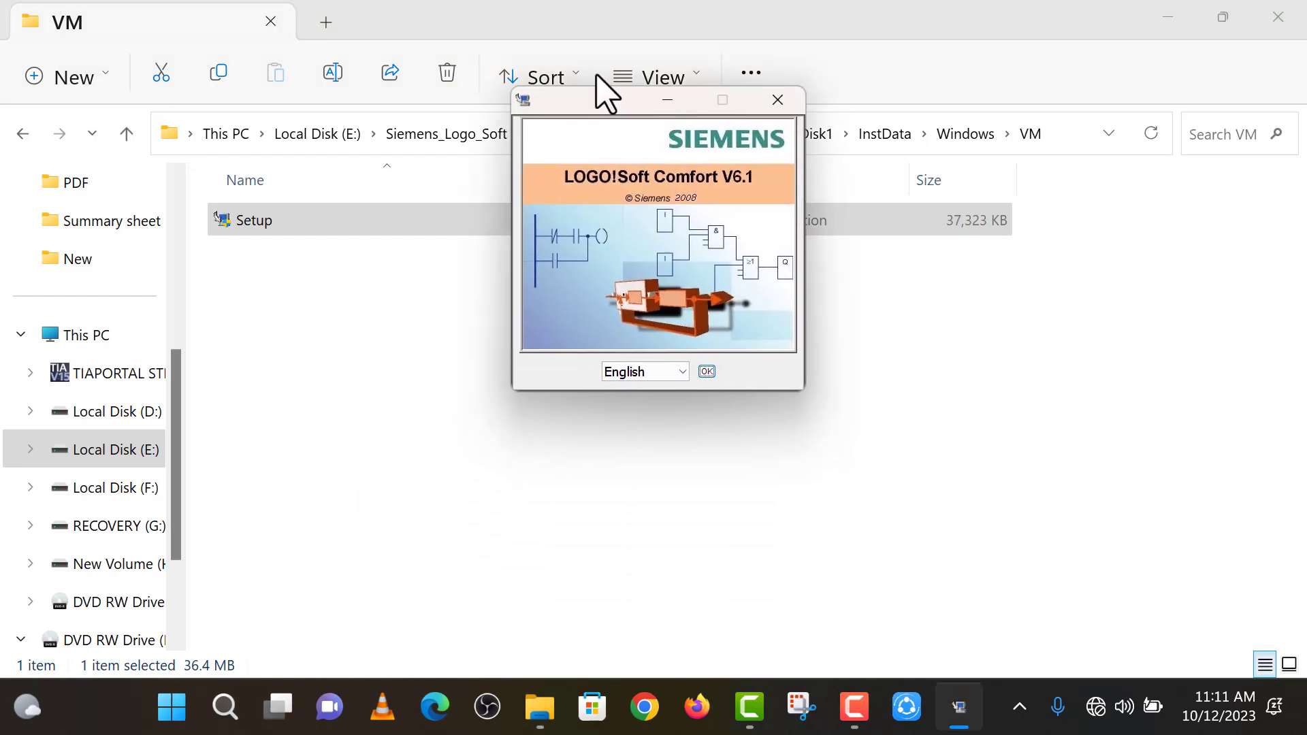
pyautogui.click(708, 372)
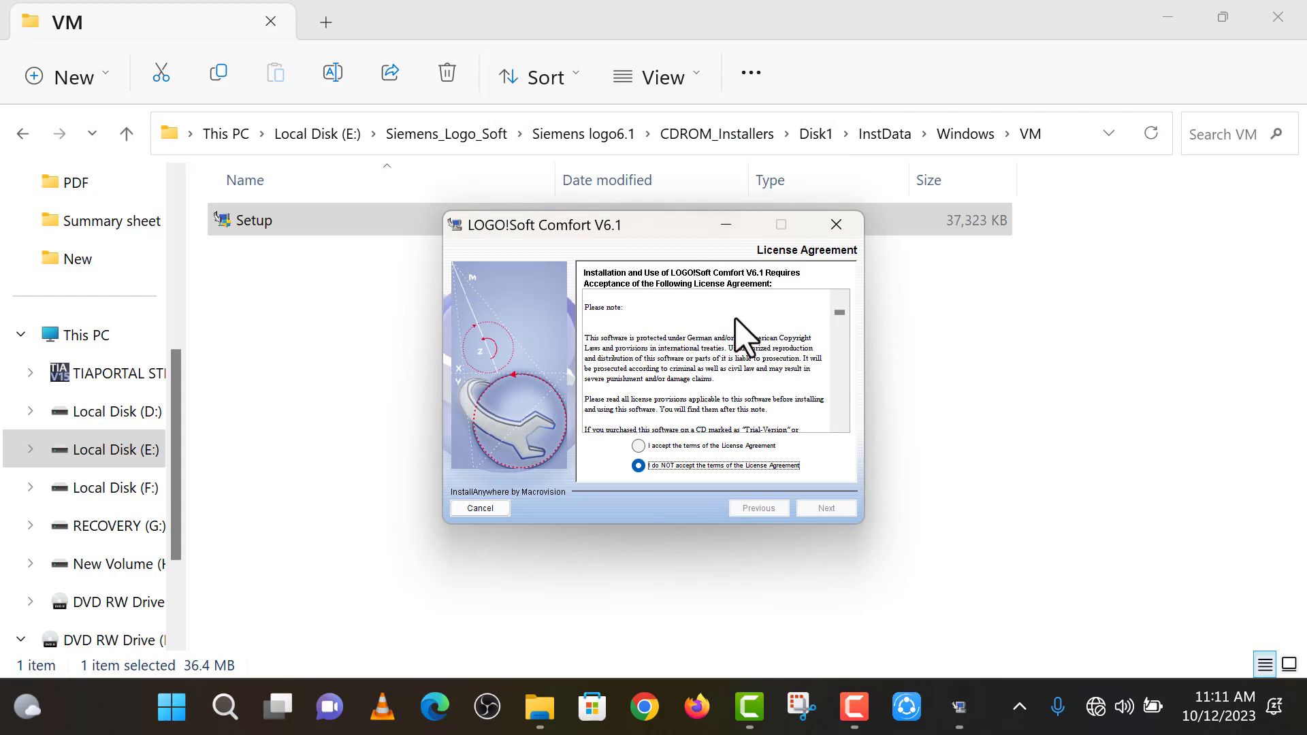
# - Accept the LOGO!Soft Comfort V6.1 license and start the installation with the default install folder and existing program group for shortcuts
pyautogui.moveTo(660, 233); pyautogui.dragTo(594, 142)
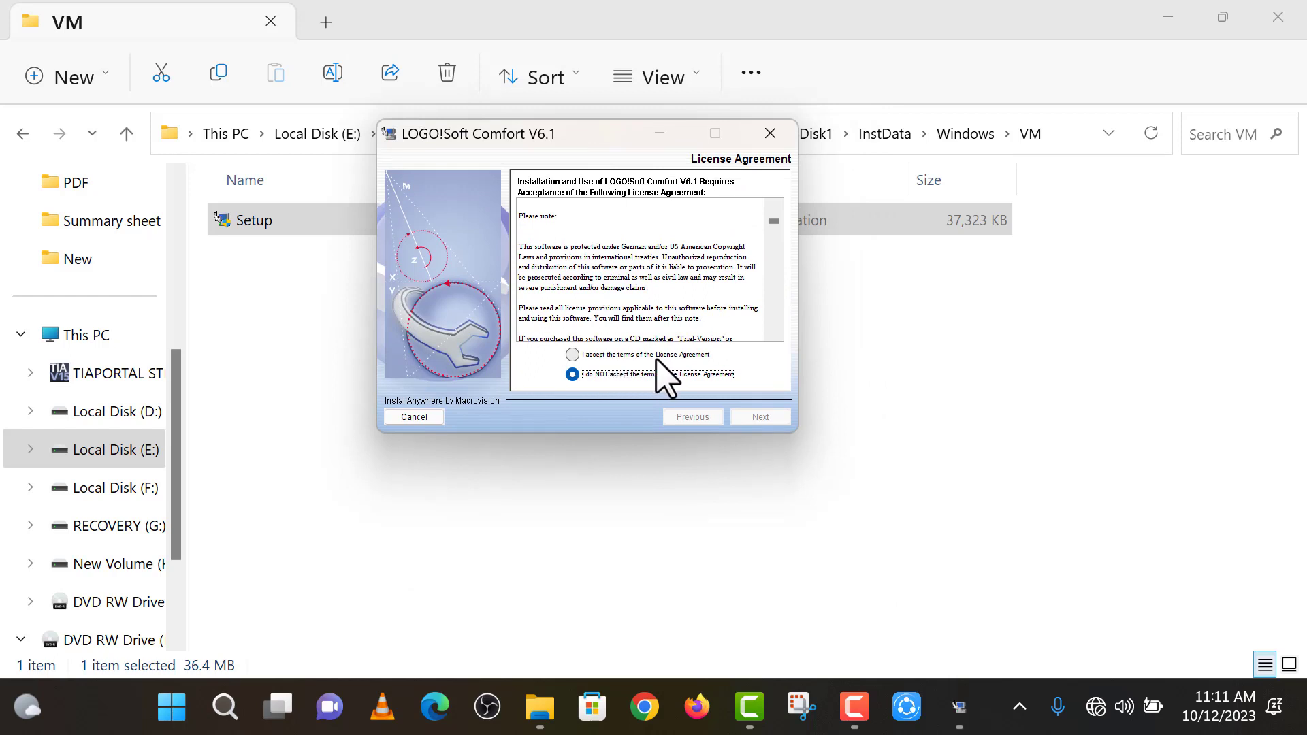
pyautogui.click(574, 352)
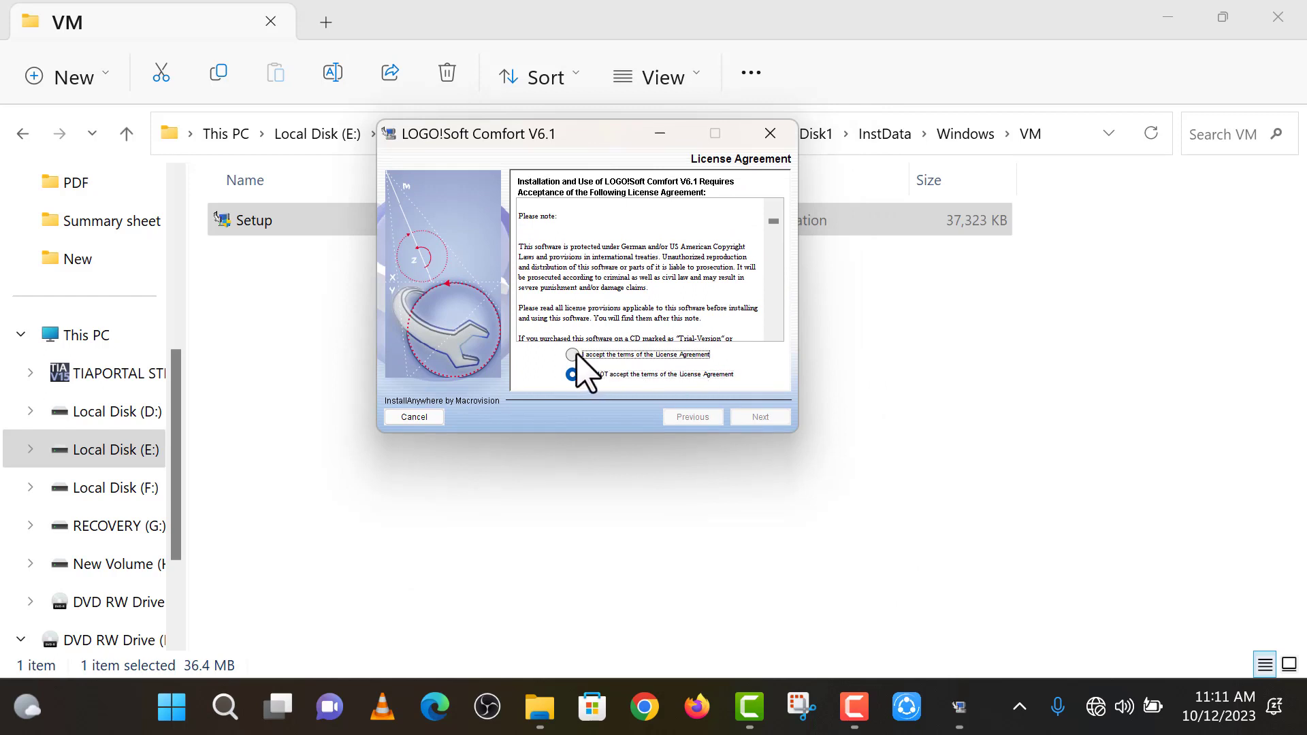
pyautogui.click(761, 417)
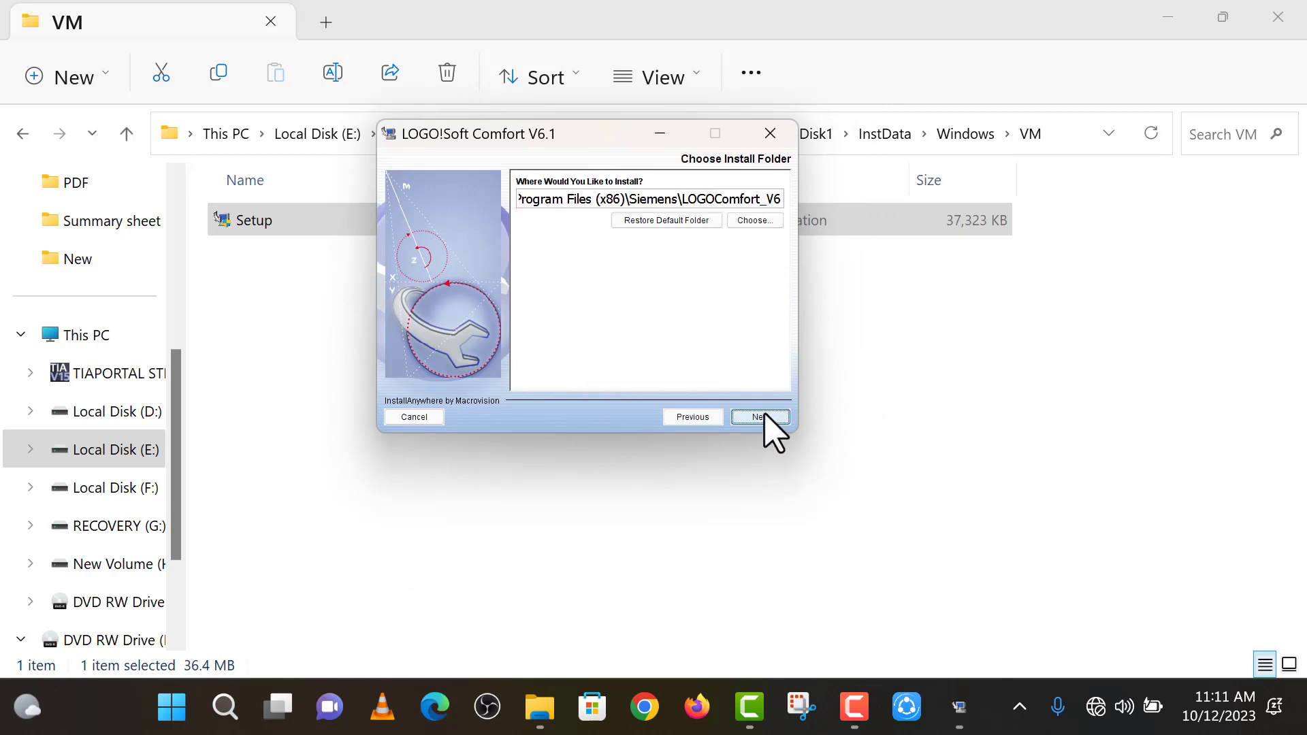
pyautogui.click(761, 416)
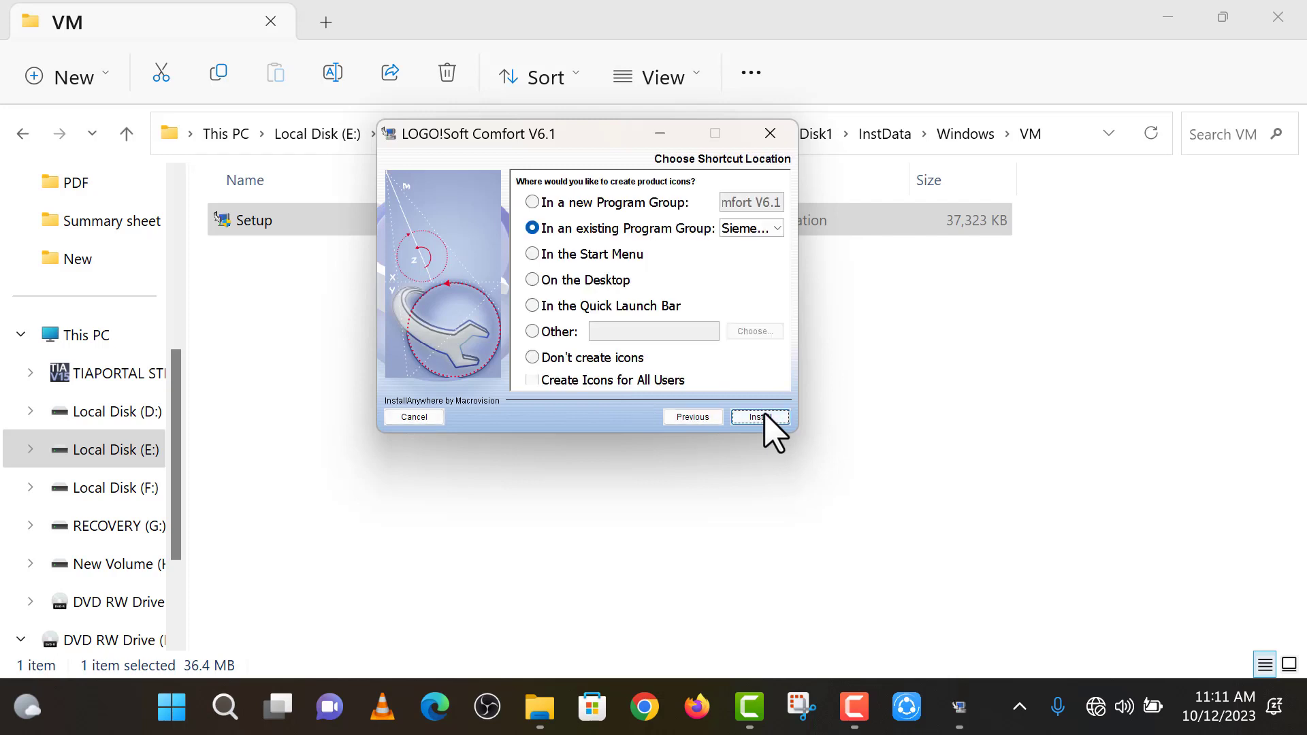
pyautogui.click(761, 417)
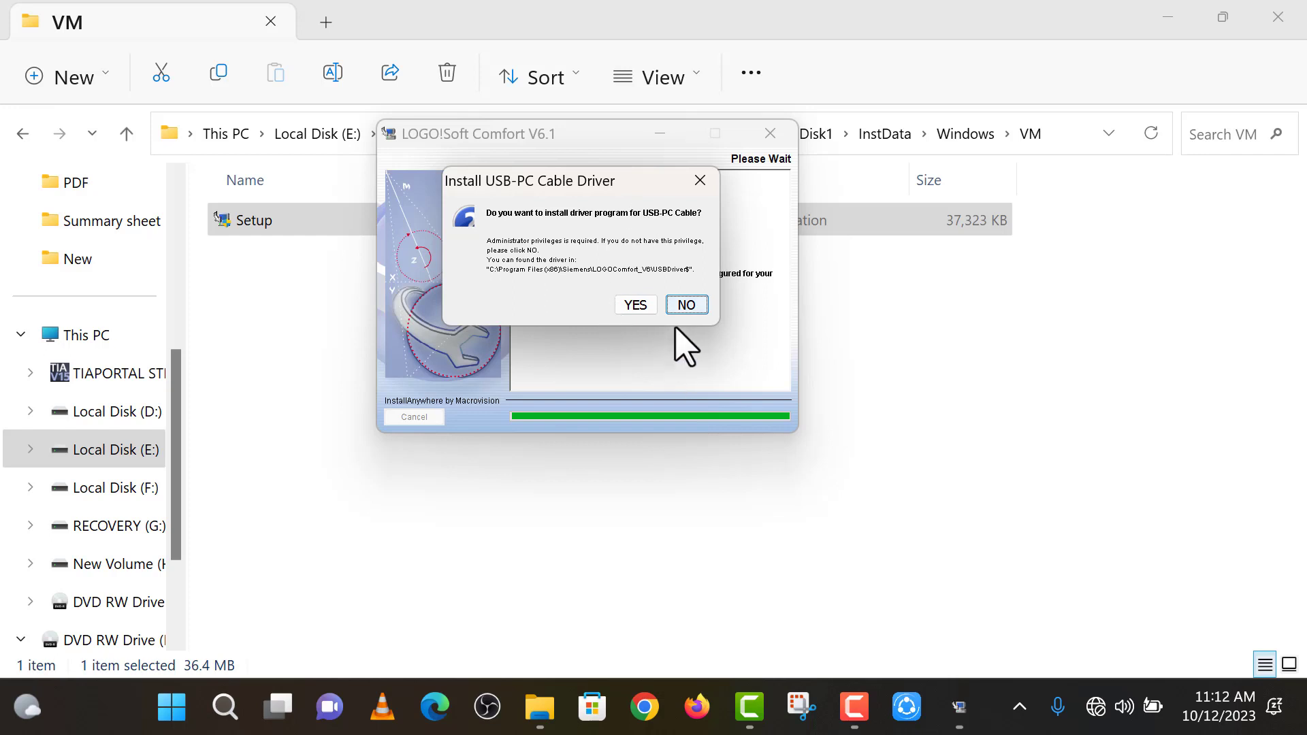
# - Agree to install the USB-PC cable driver as a new instance and accept the Silicon Laboratories CP210x license agreement
pyautogui.click(640, 307)
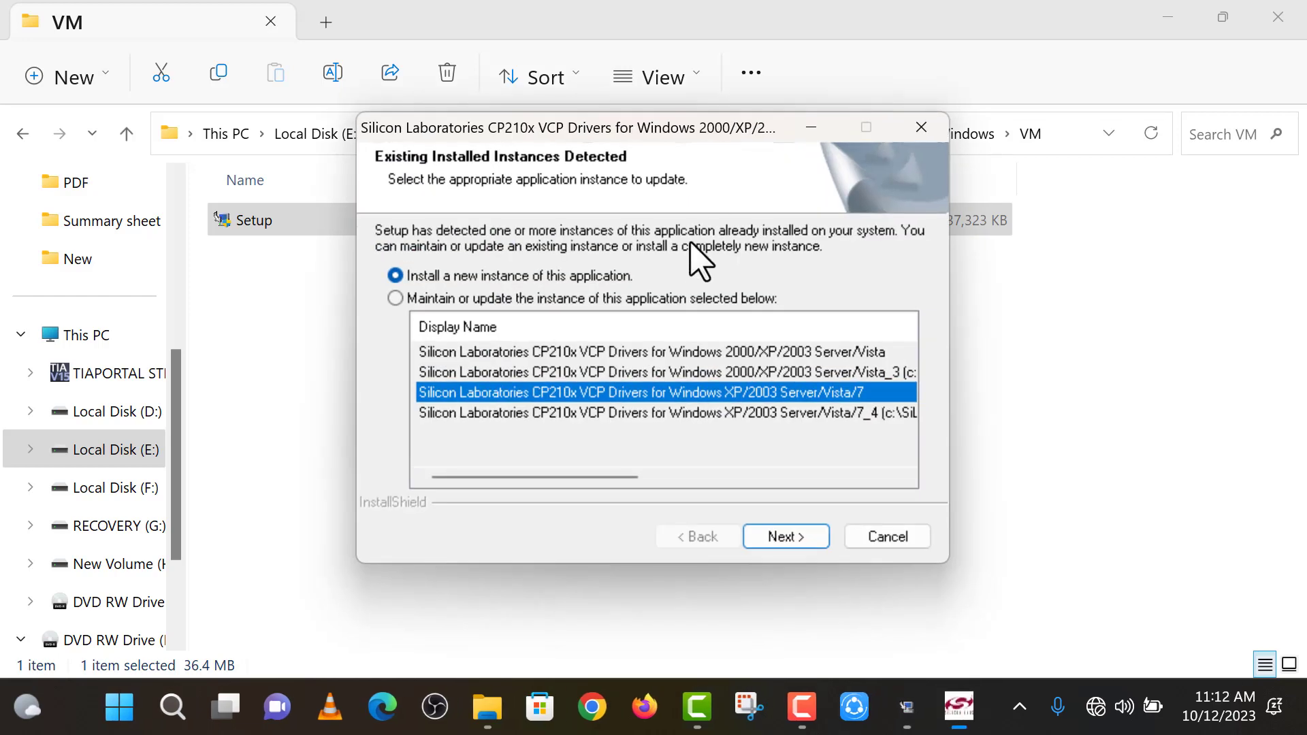
pyautogui.click(823, 537)
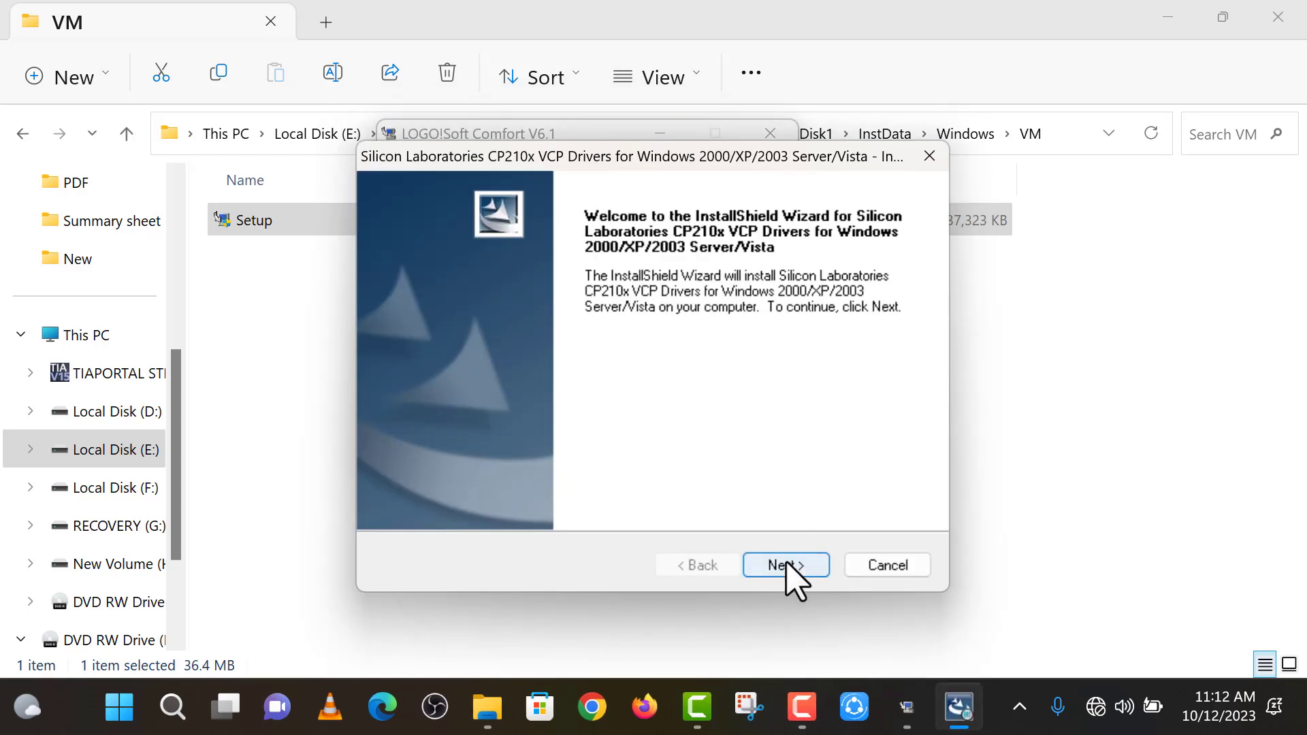
pyautogui.click(787, 562)
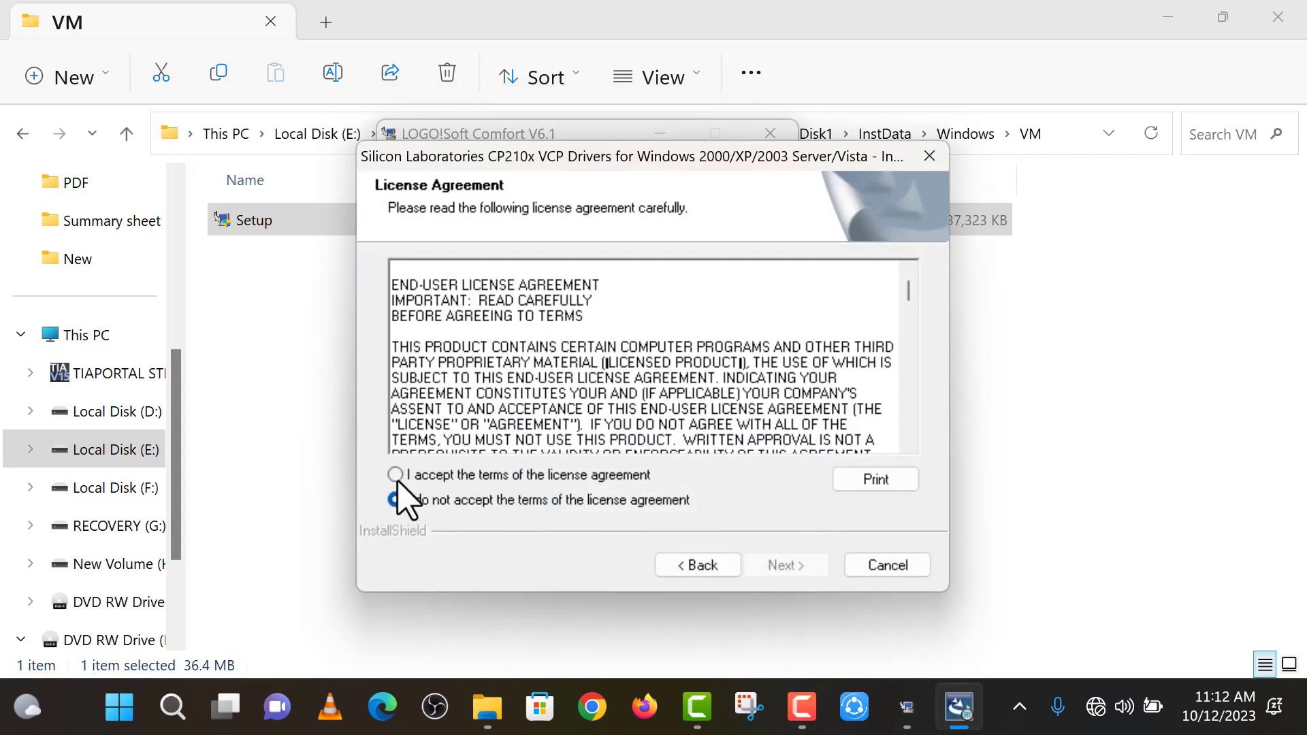
pyautogui.click(395, 474)
pyautogui.click(794, 557)
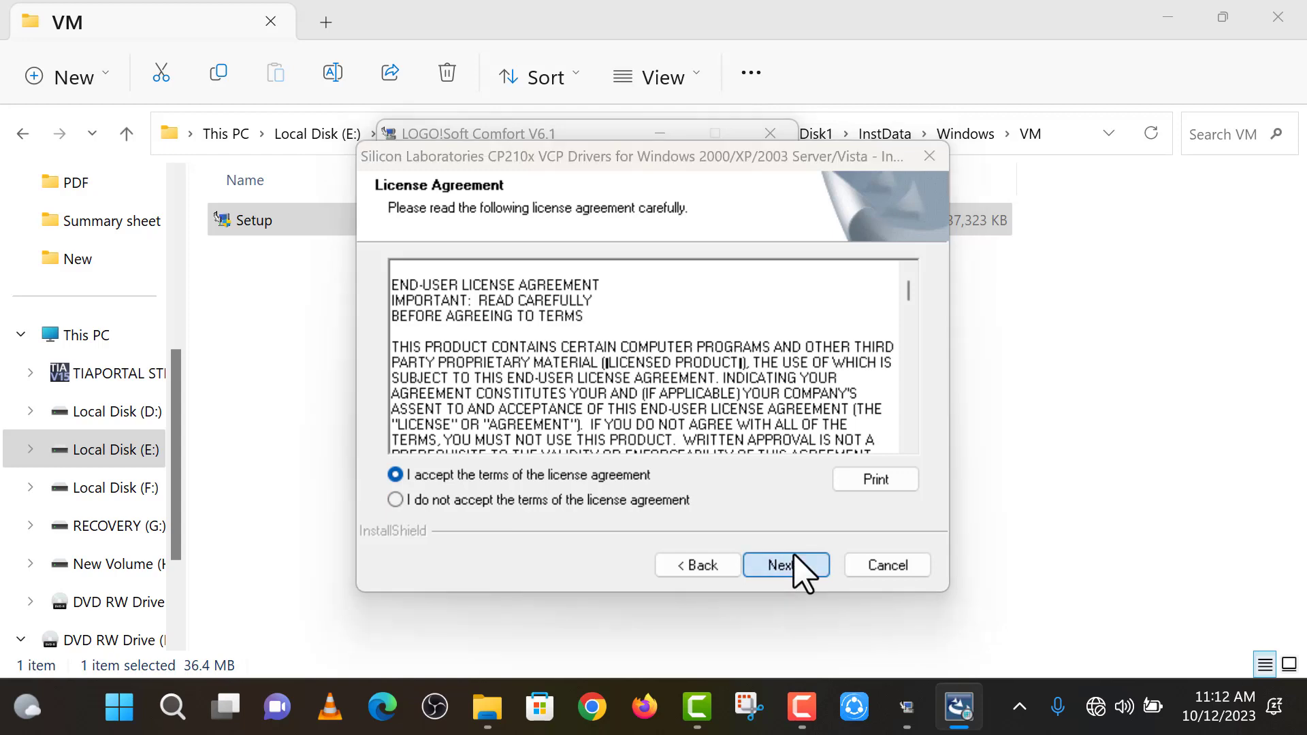
pyautogui.click(797, 568)
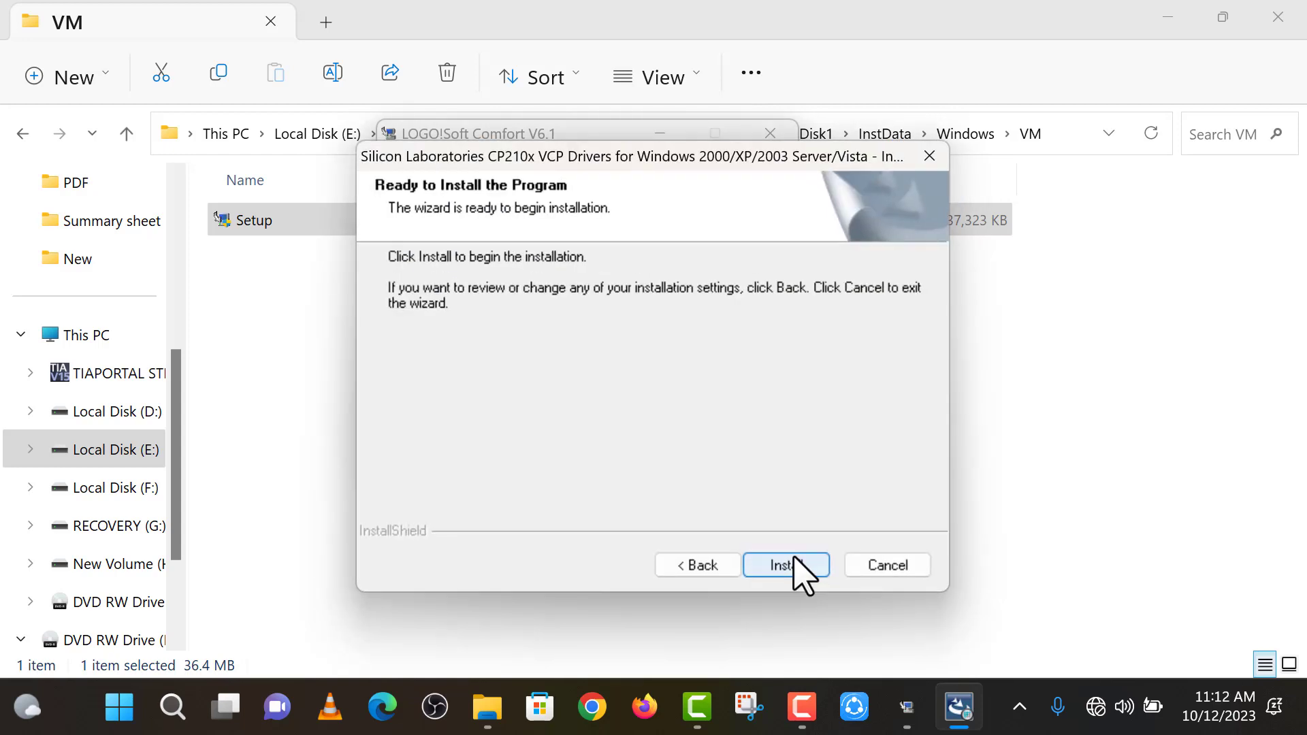
# - Run the CP210x driver installation with the default location C:\Program Files\Silabs\MCU\CP210x\ and finish its wizard
pyautogui.click(799, 570)
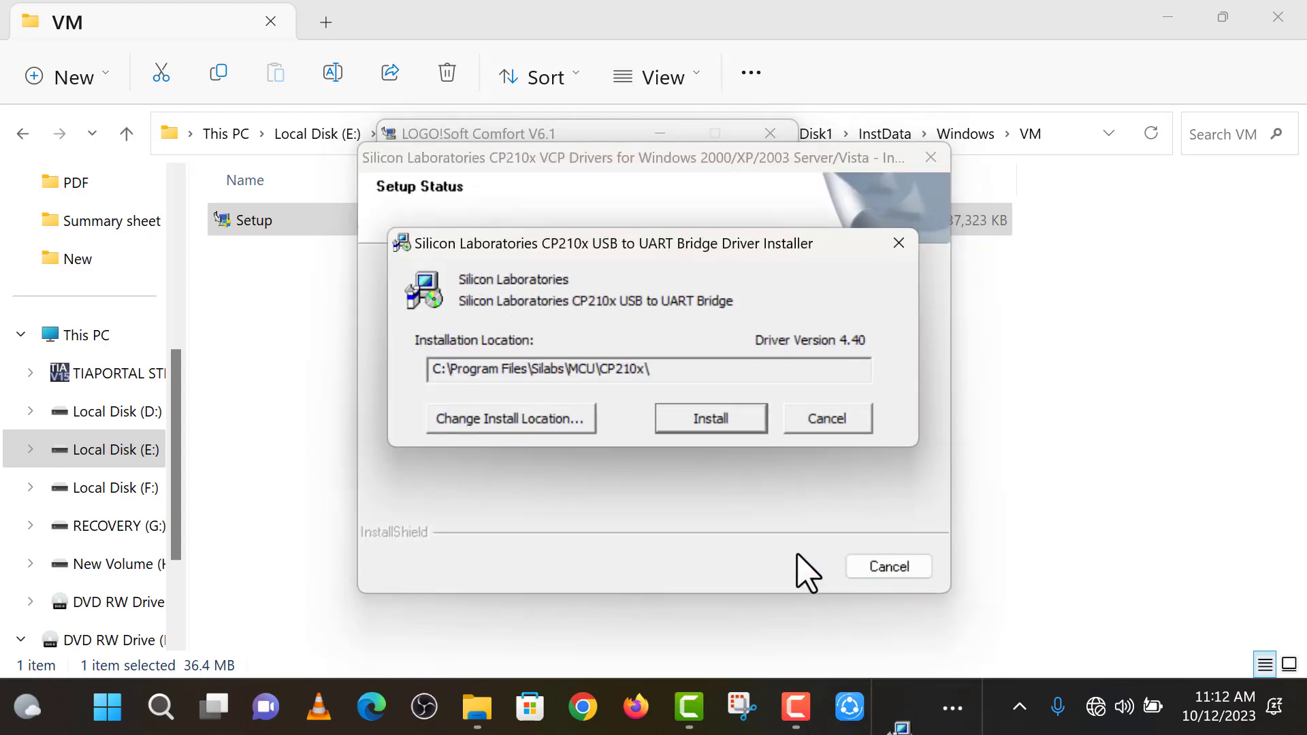
pyautogui.click(710, 419)
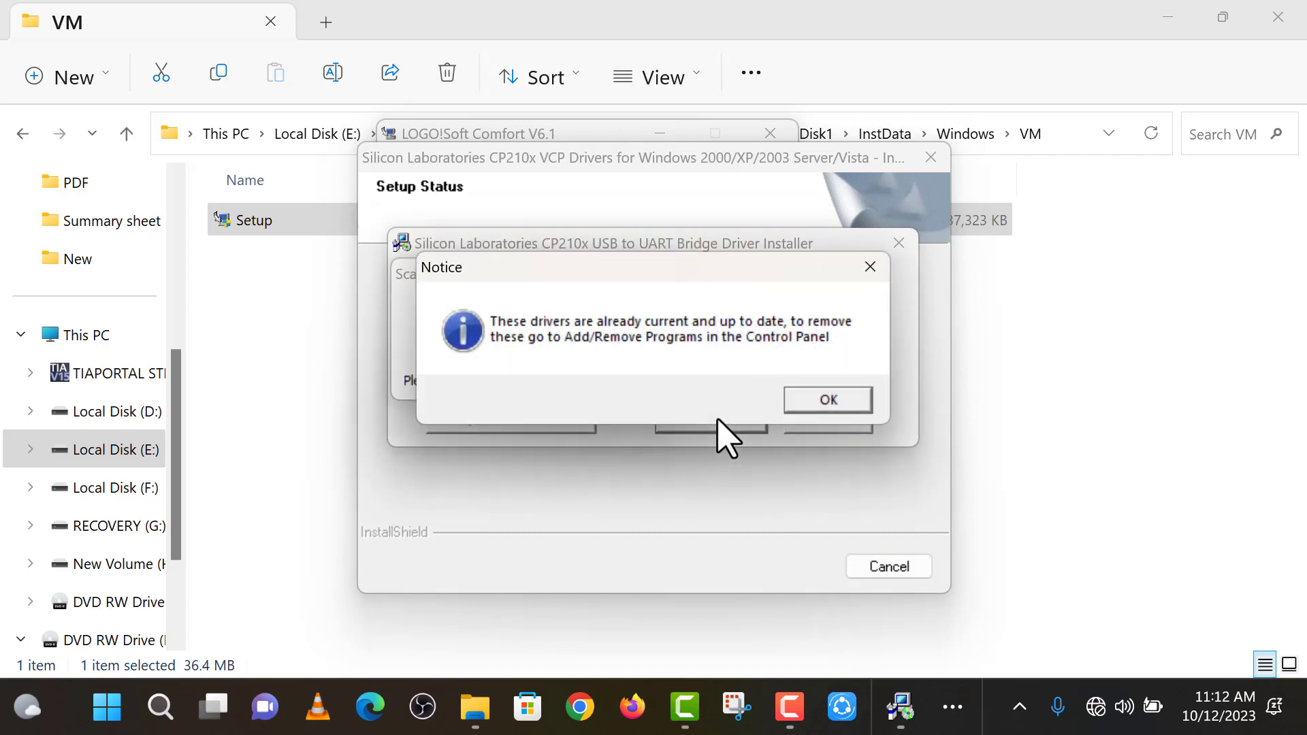
pyautogui.click(811, 409)
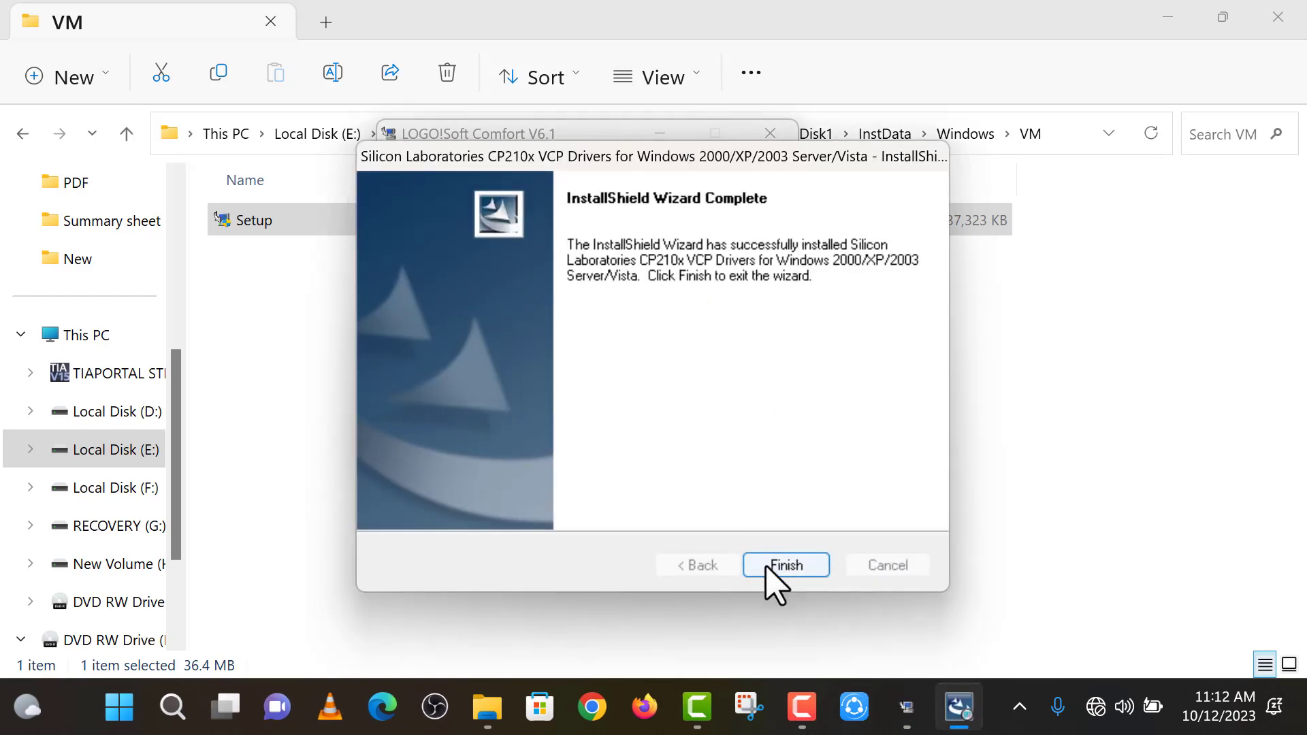
pyautogui.click(786, 566)
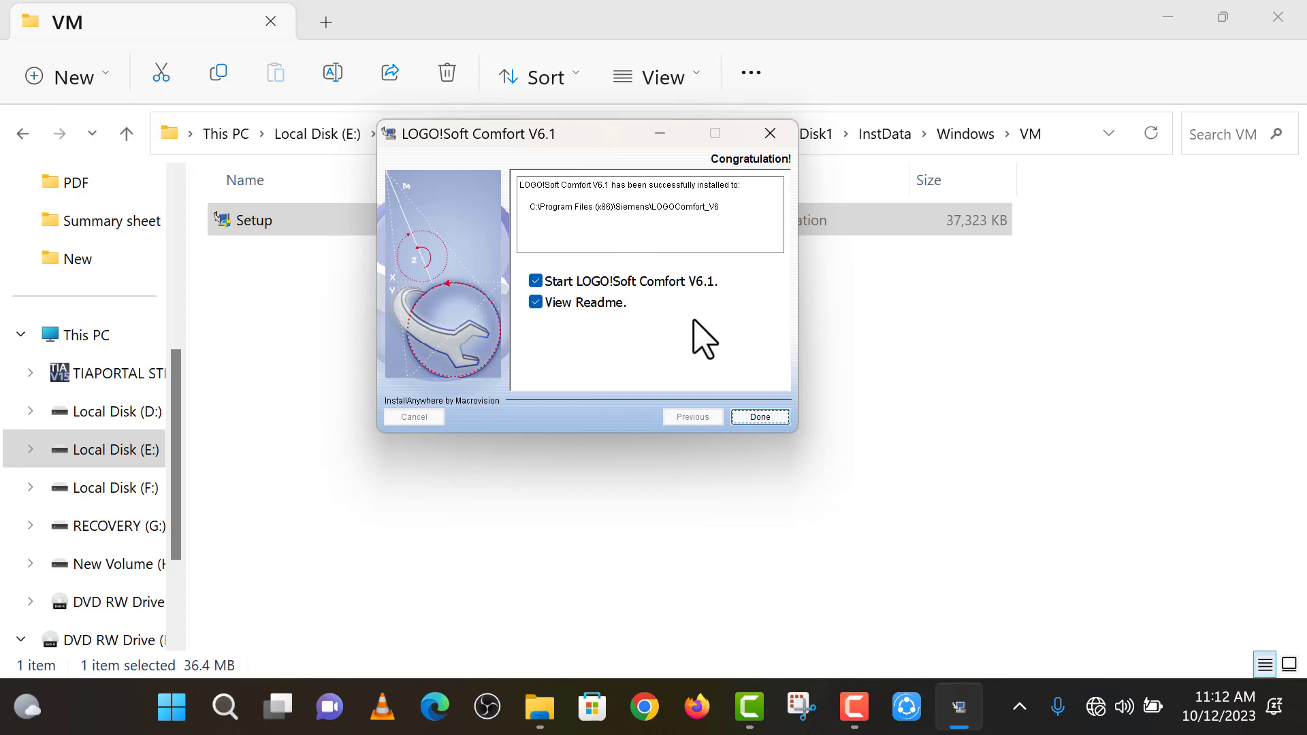
# - Finish the installer with the option to start LOGO!Soft Comfort V6.1 enabled, and return to the Siemens_Logo_Soft folder
pyautogui.click(755, 416)
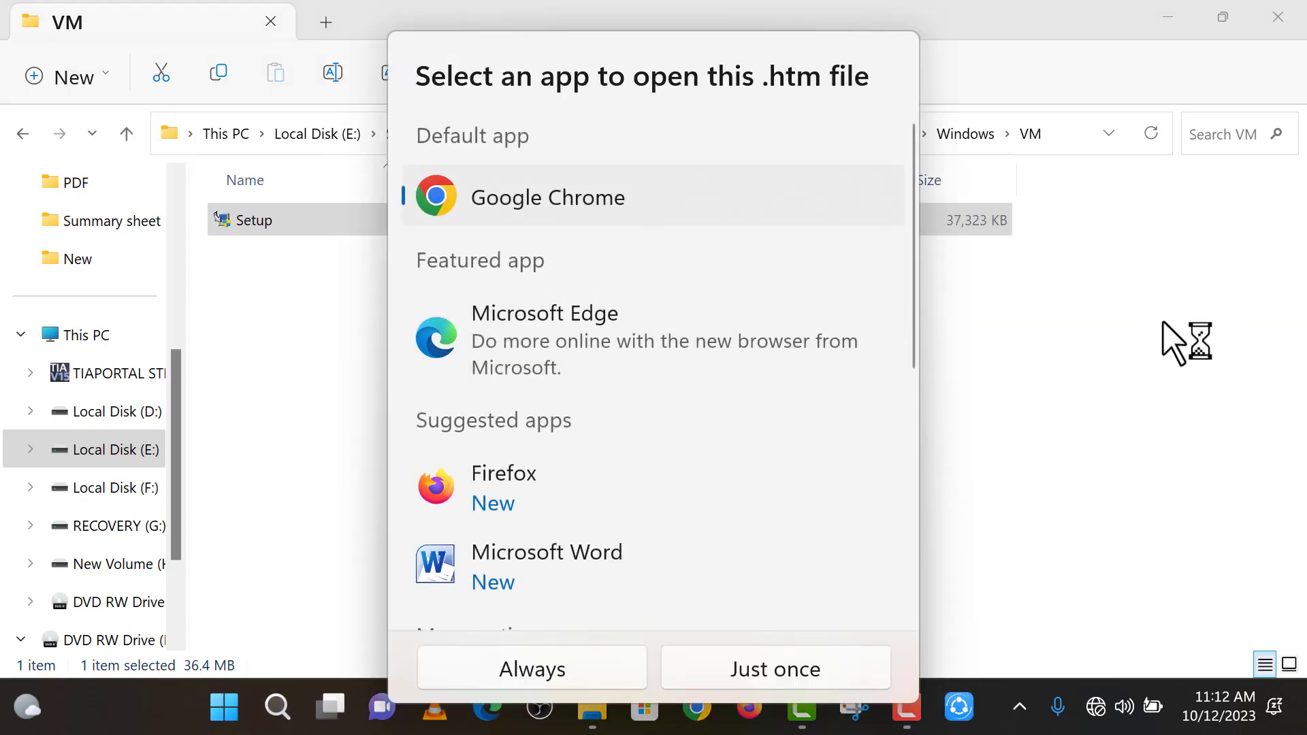
pyautogui.click(1184, 341)
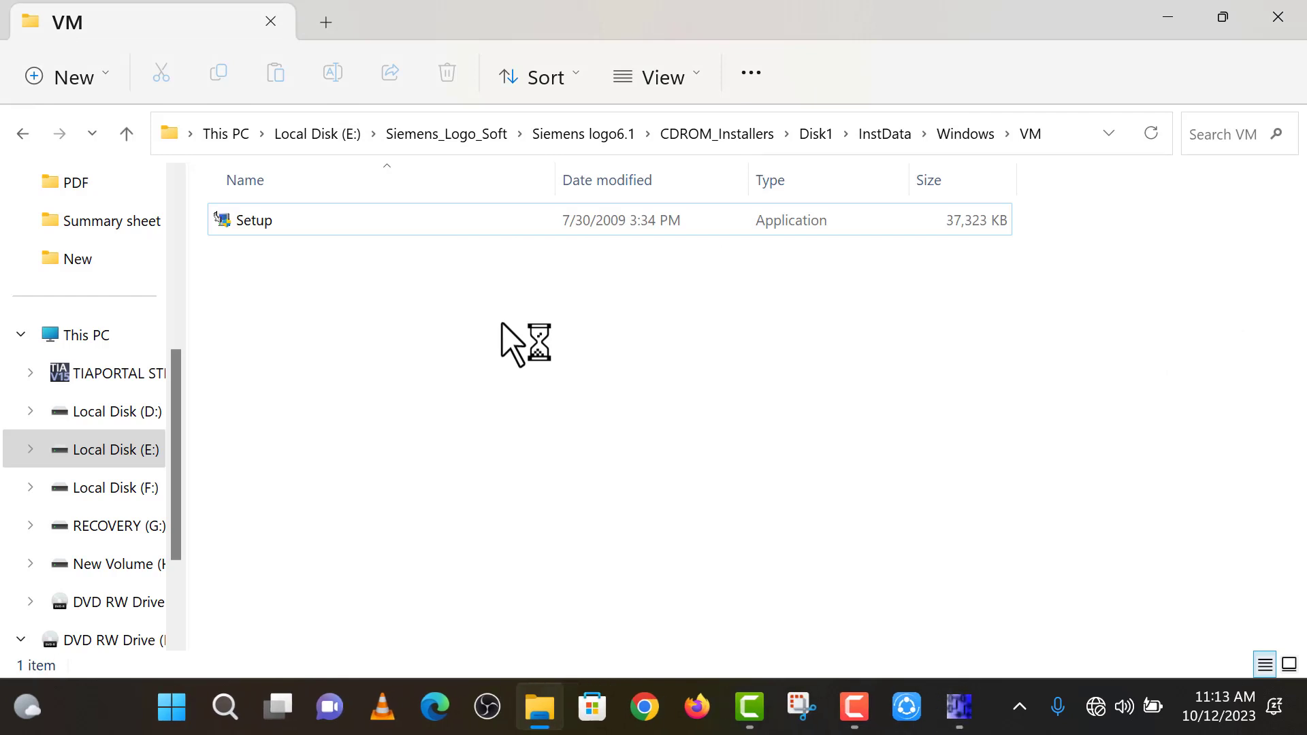
pyautogui.click(486, 134)
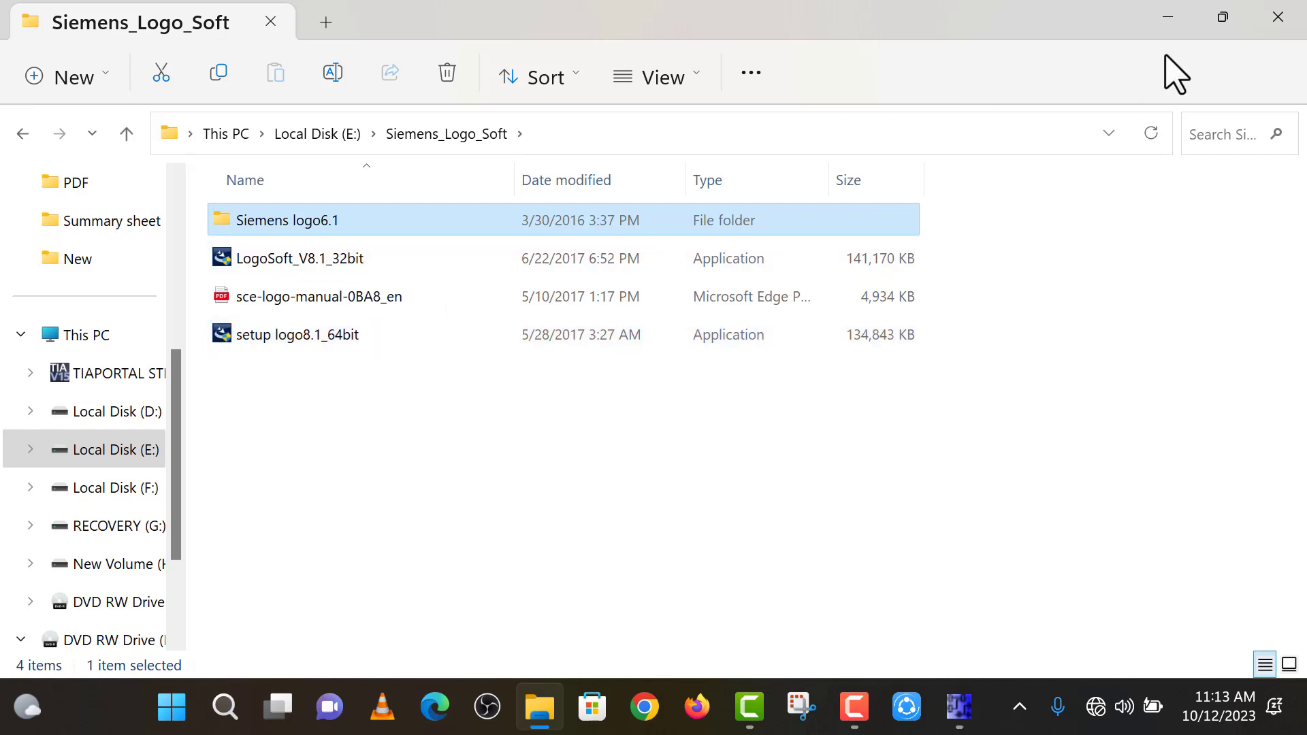
pyautogui.click(1286, 124)
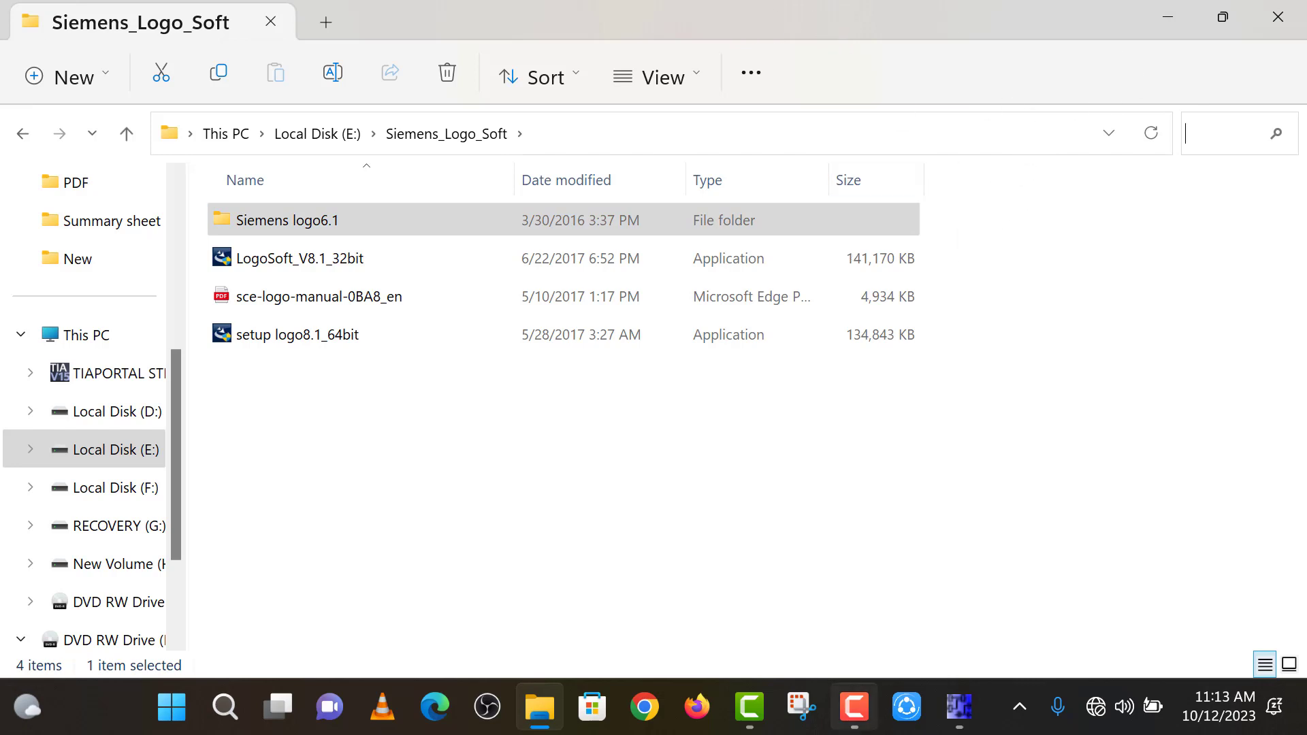
# - Get the Siemens_Logo_Soft folder window out of the way and close the LOGO!Soft Comfort V6.1 Online Help and main program
pyautogui.click(938, 216)
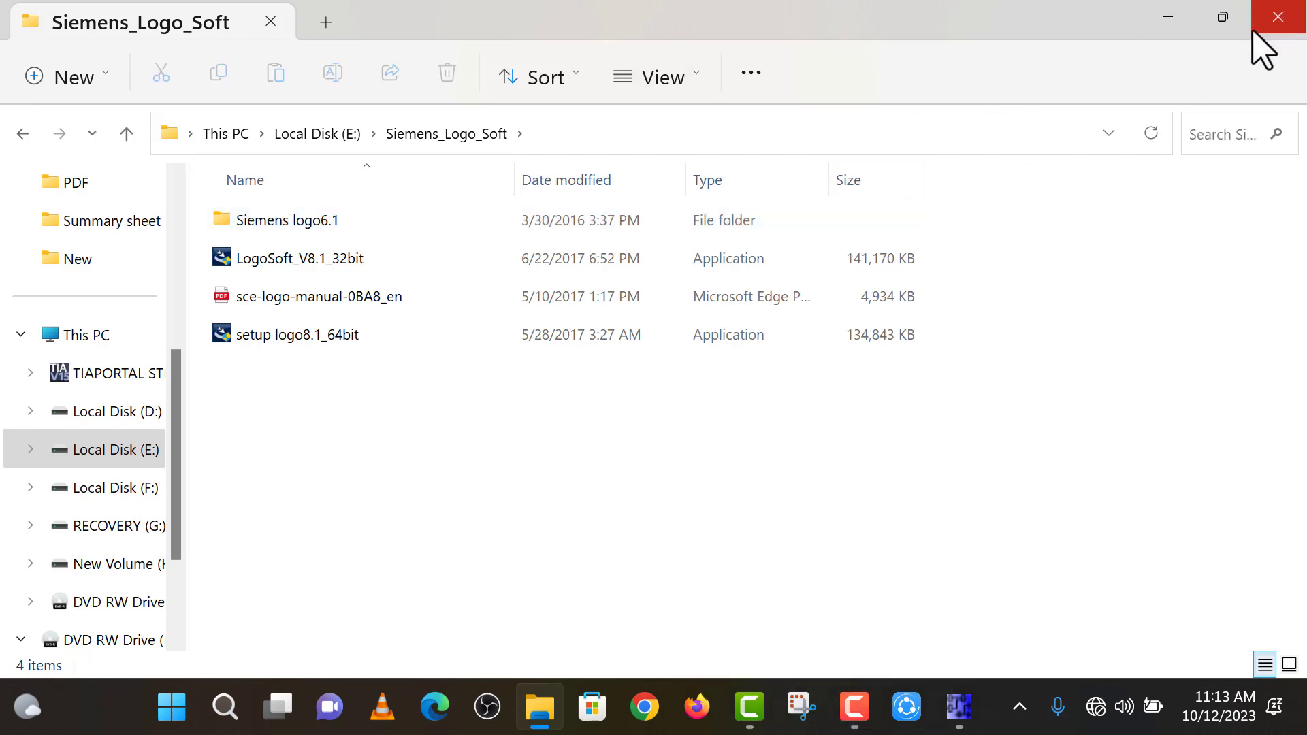
pyautogui.click(1158, 31)
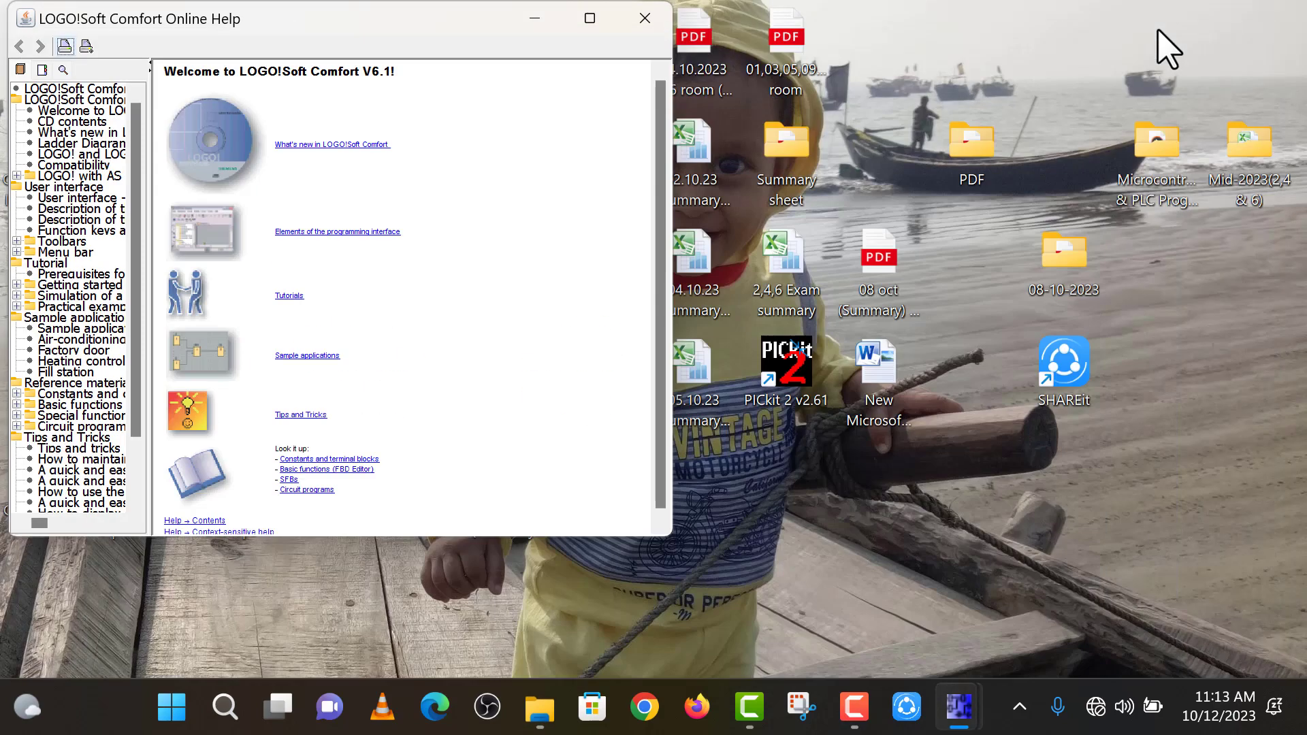
pyautogui.click(647, 26)
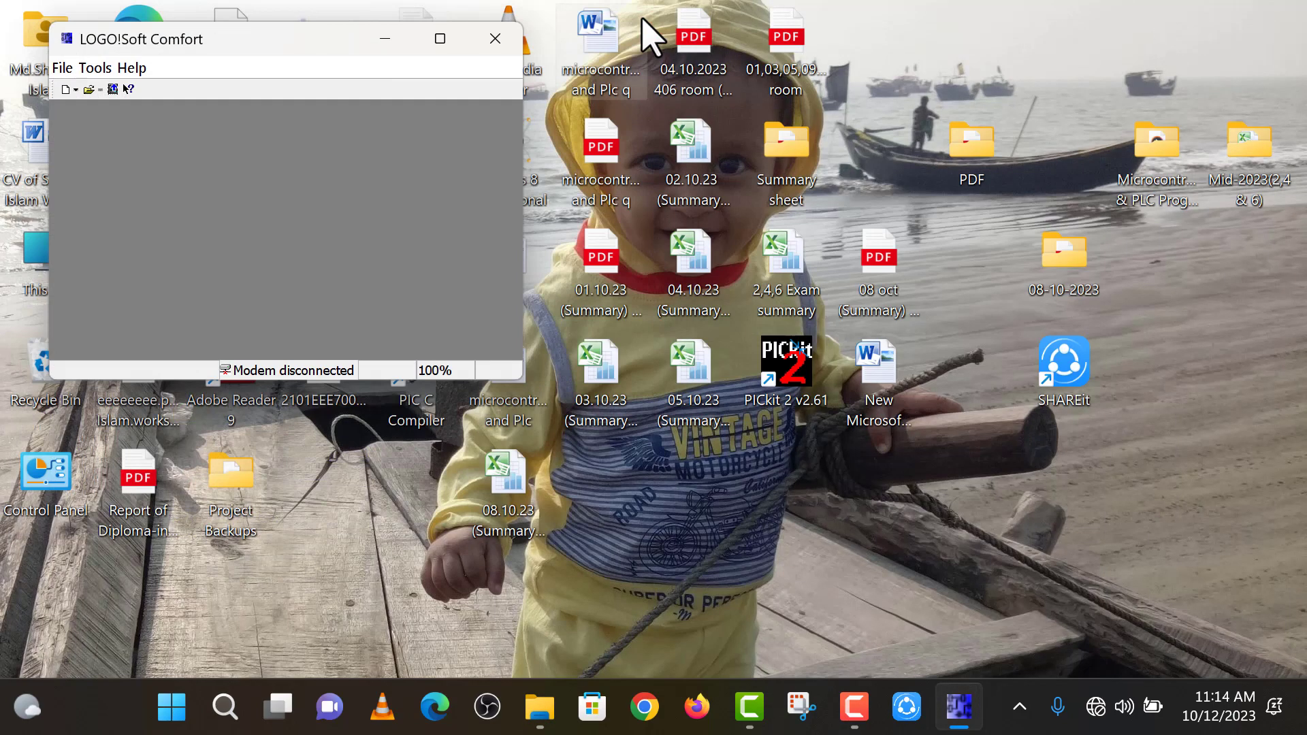
pyautogui.click(493, 39)
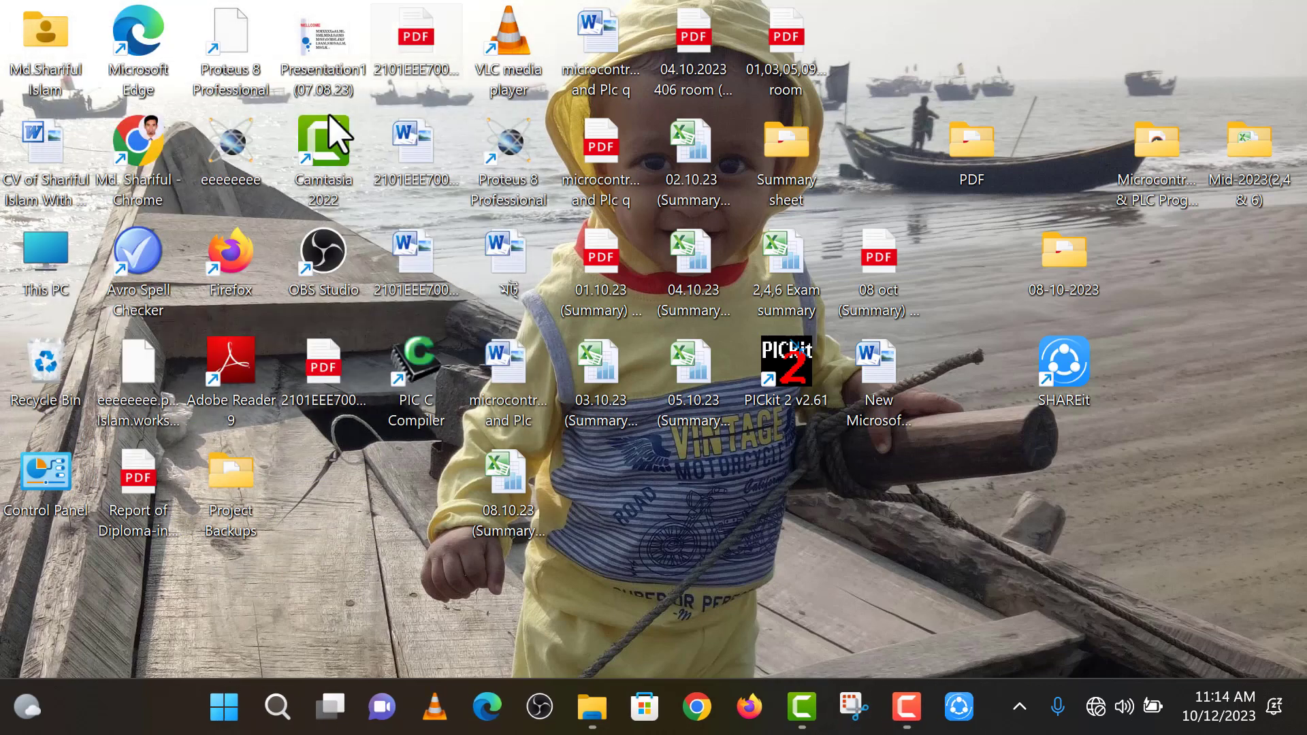
# - Open the properties of This PC and examine the installed RAM and system type in the device specifications
pyautogui.doubleClick(47, 269)
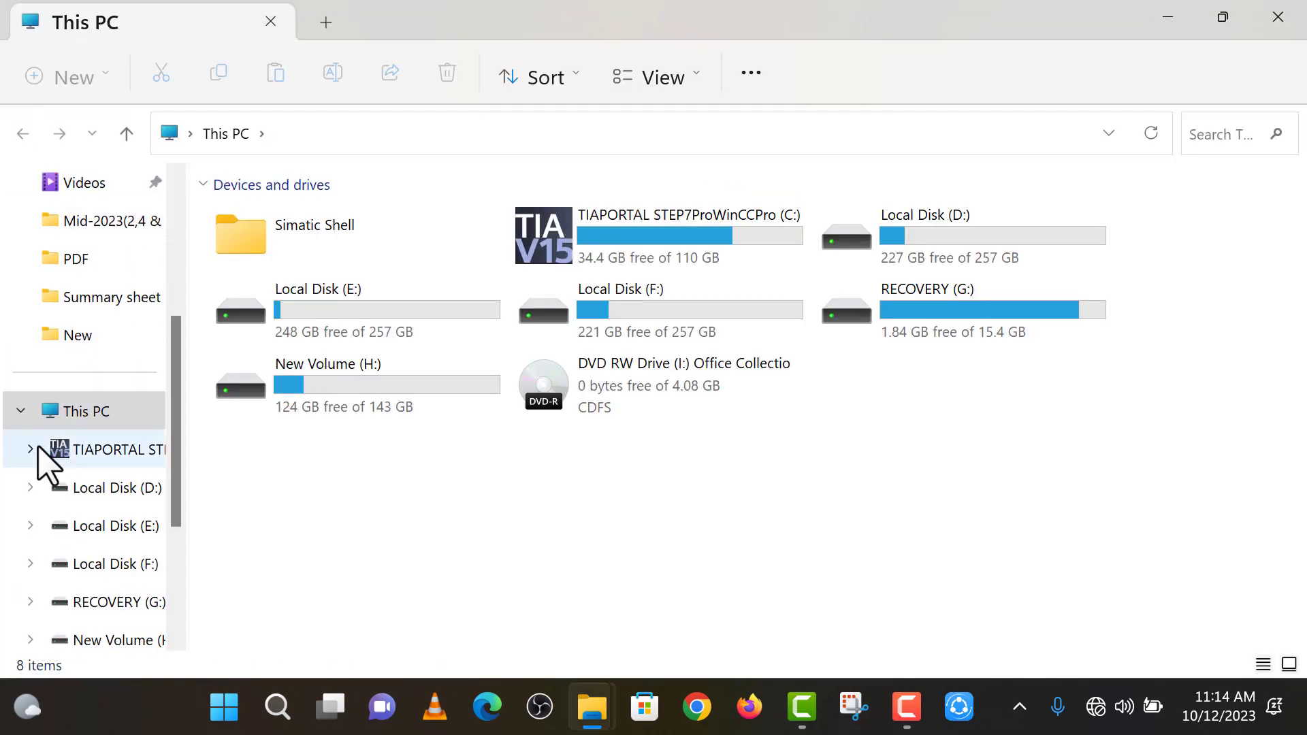
pyautogui.rightClick(86, 411)
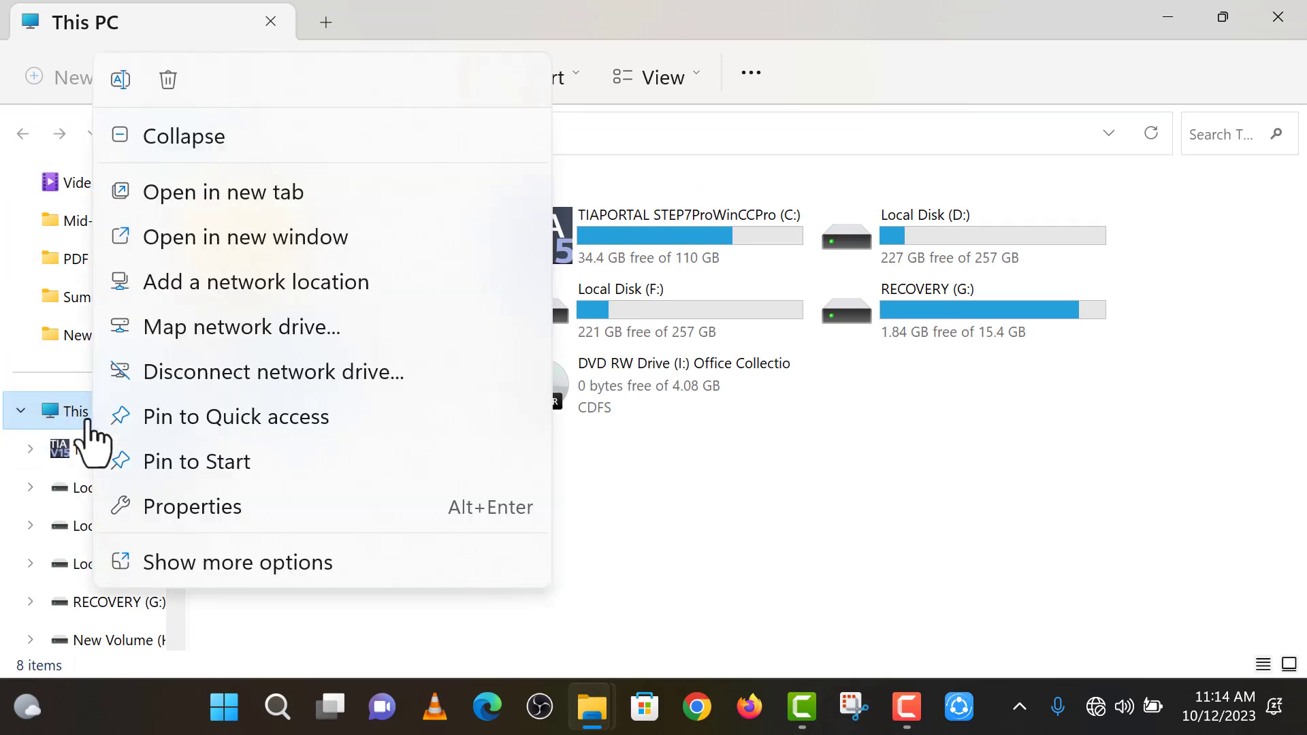
pyautogui.click(199, 591)
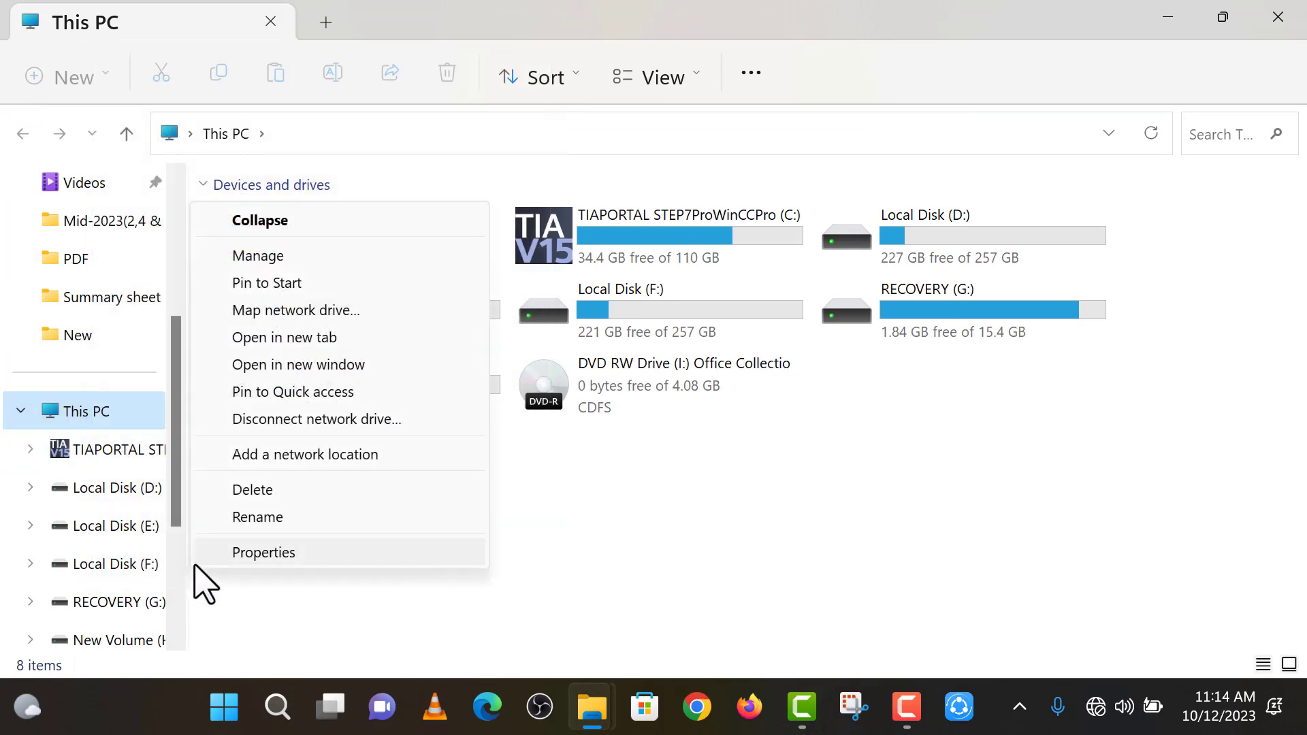
pyautogui.click(266, 562)
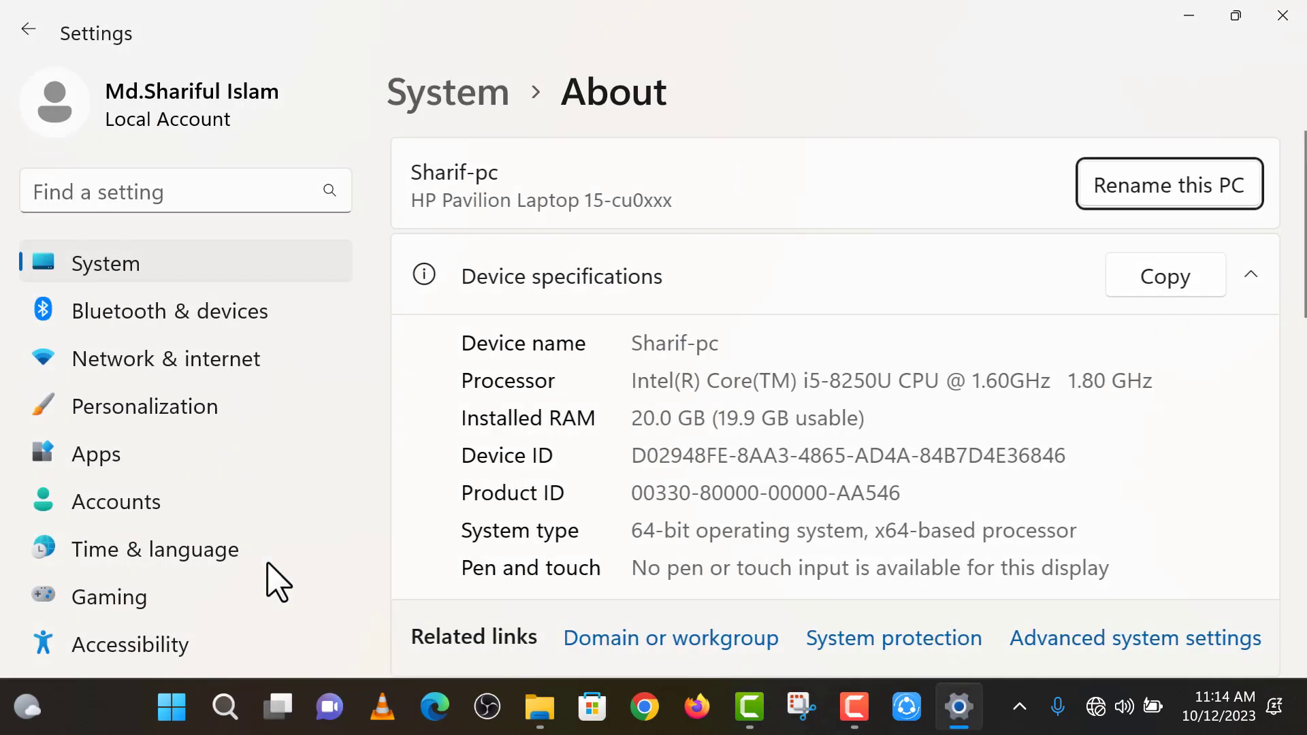
pyautogui.scroll(-1, 612, 184)
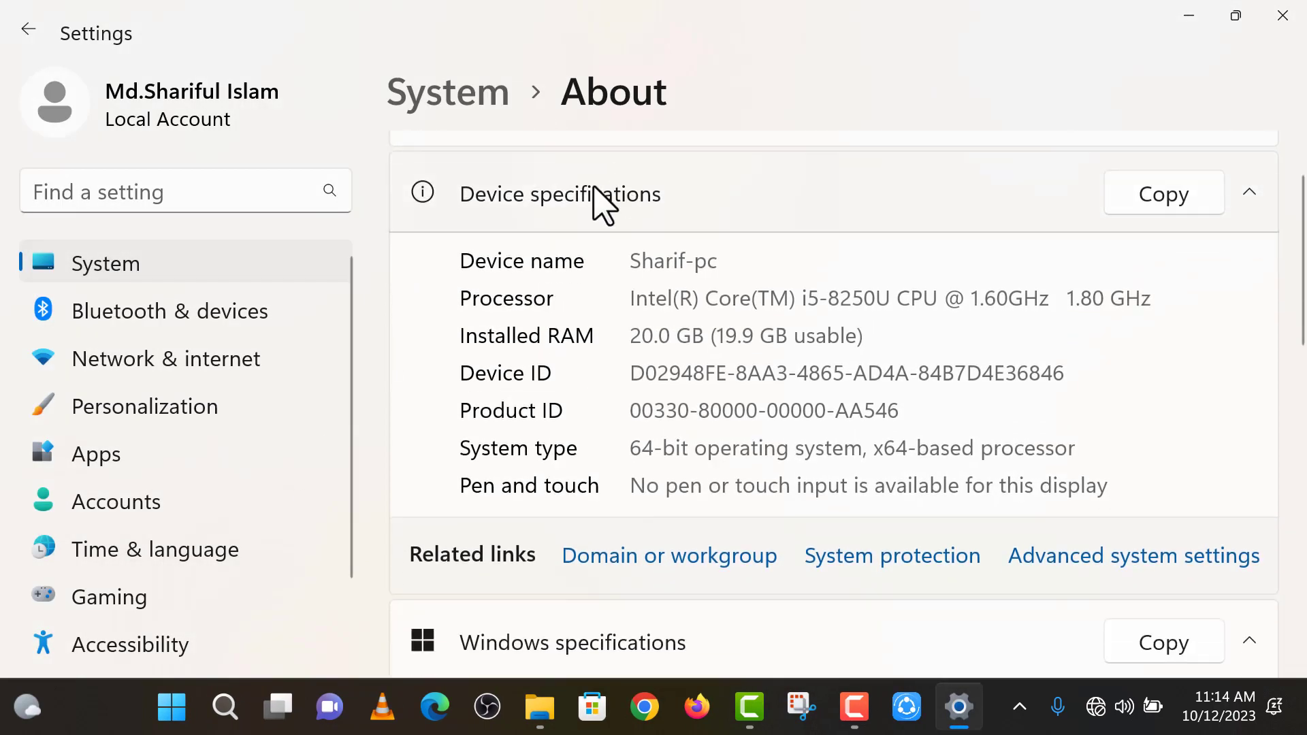
pyautogui.scroll(1, 578, 231)
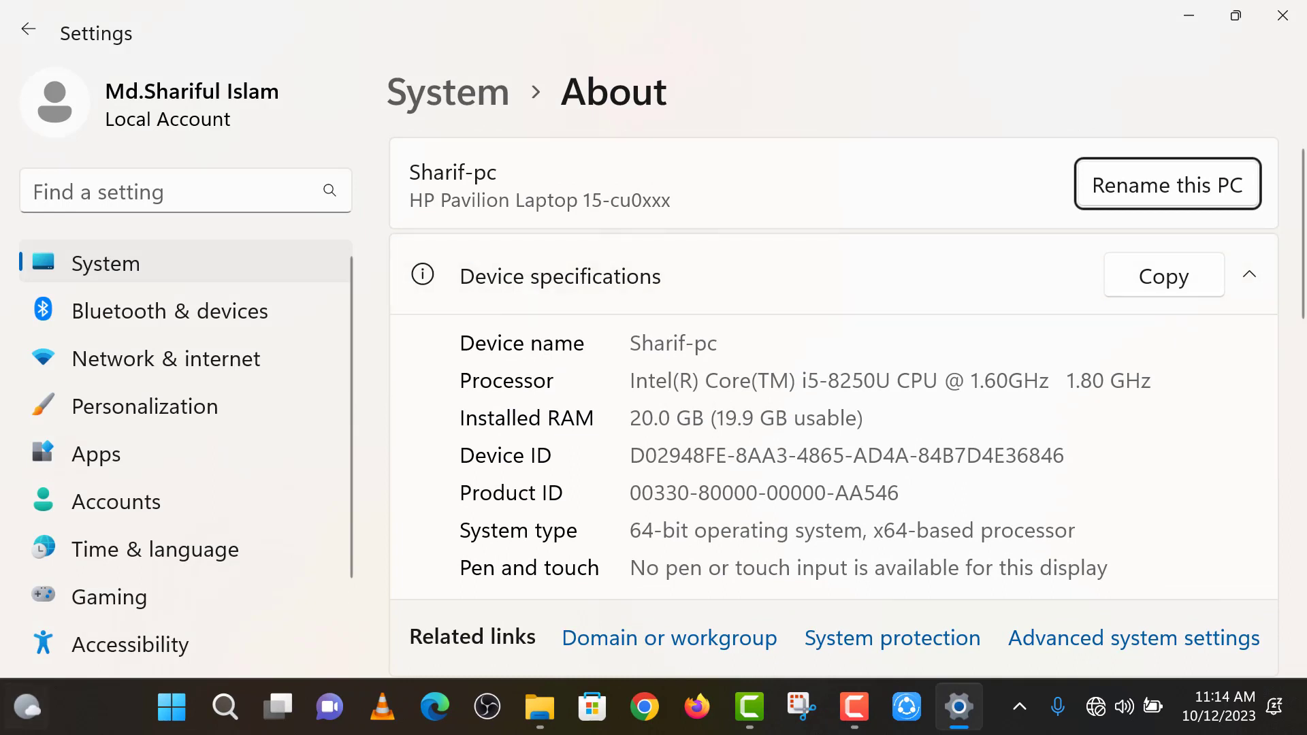
pyautogui.scroll(-1, 647, 335)
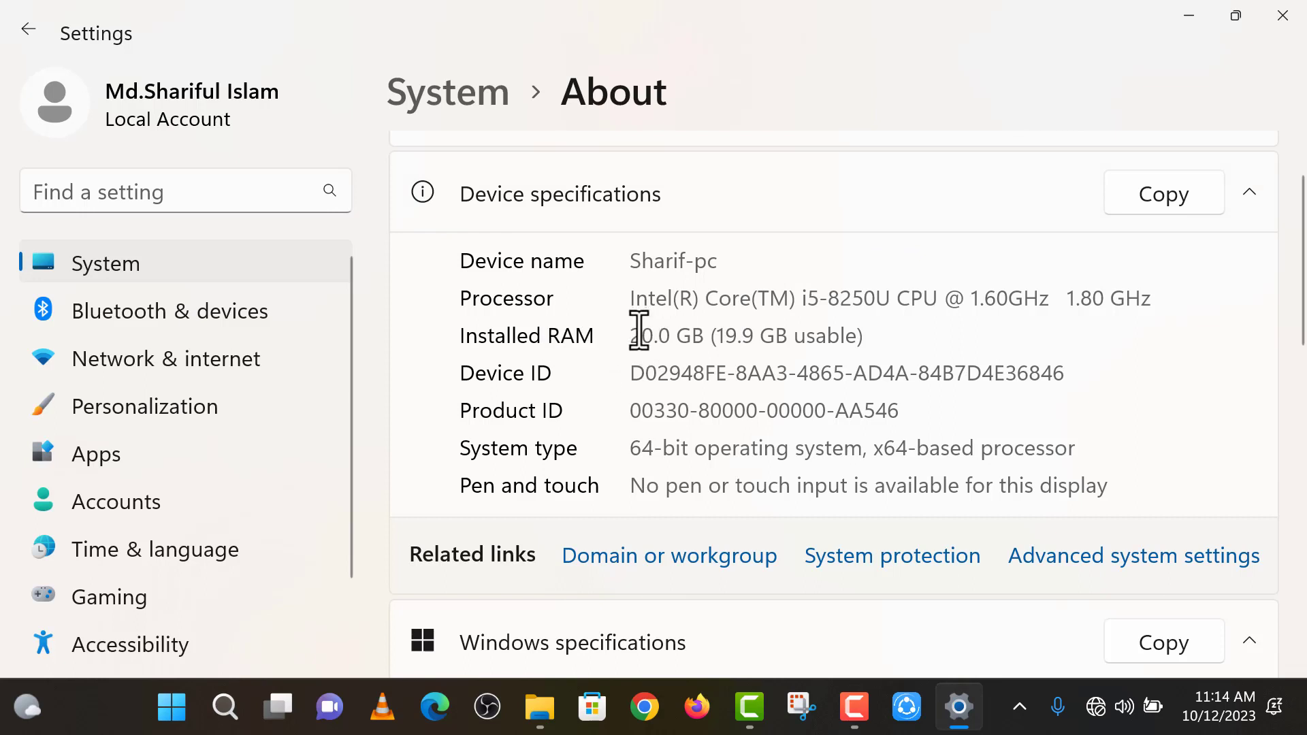
pyautogui.moveTo(639, 331); pyautogui.dragTo(892, 333)
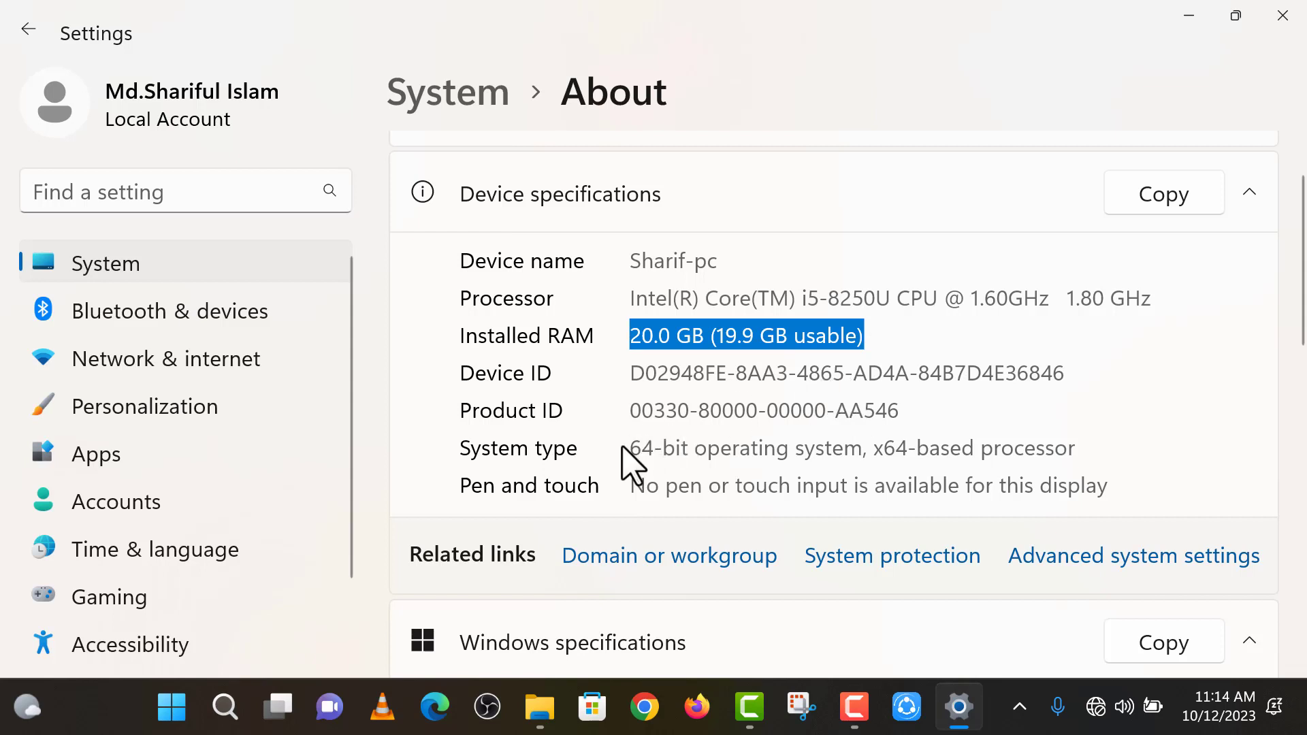
pyautogui.click(646, 450)
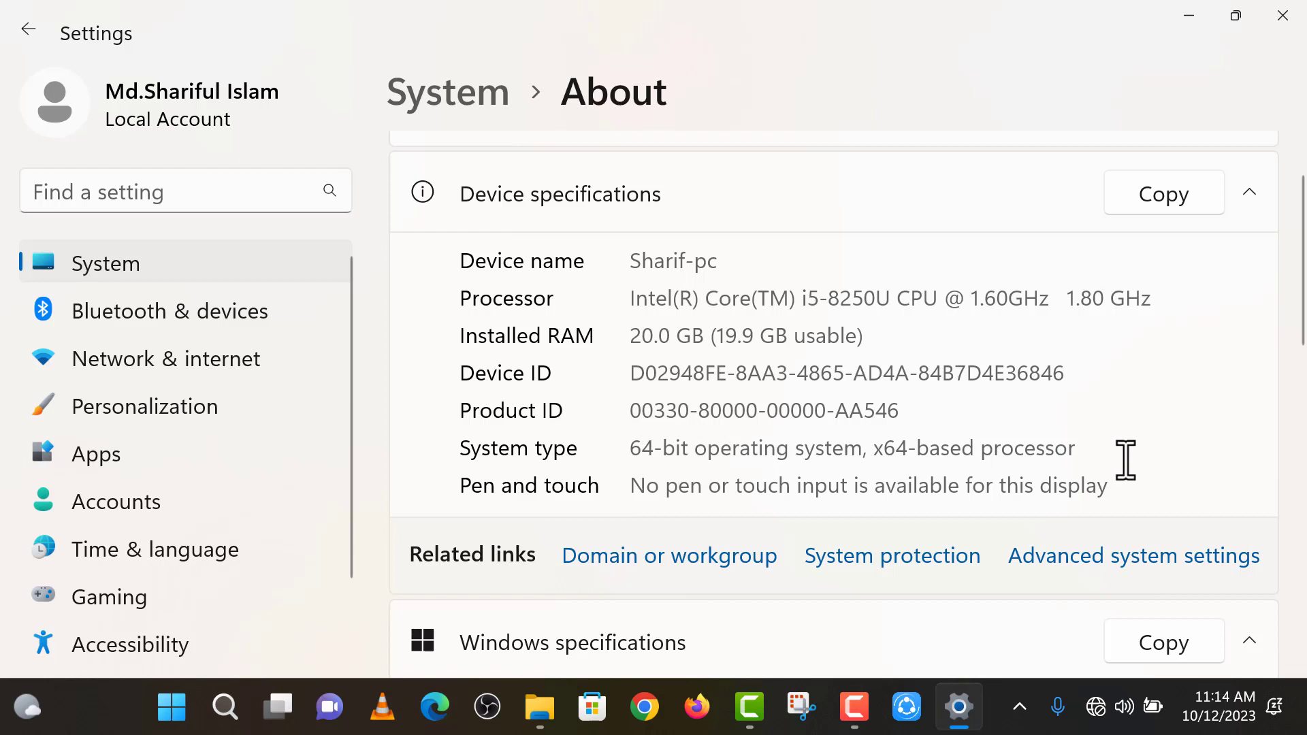
pyautogui.moveTo(1096, 449); pyautogui.dragTo(658, 447)
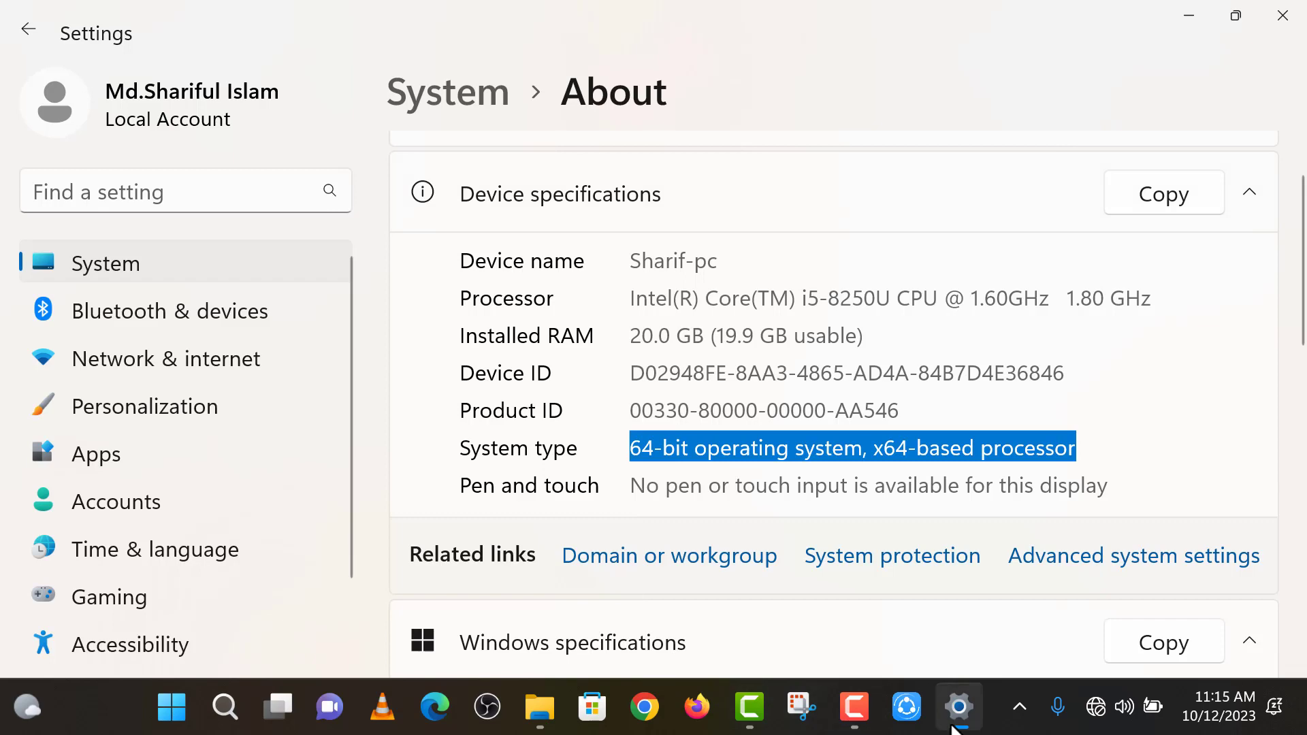
# - Return to the Siemens_Logo_Soft folder and launch setup logo8.1_64bit with English as the installer language
pyautogui.moveTo(537, 709)
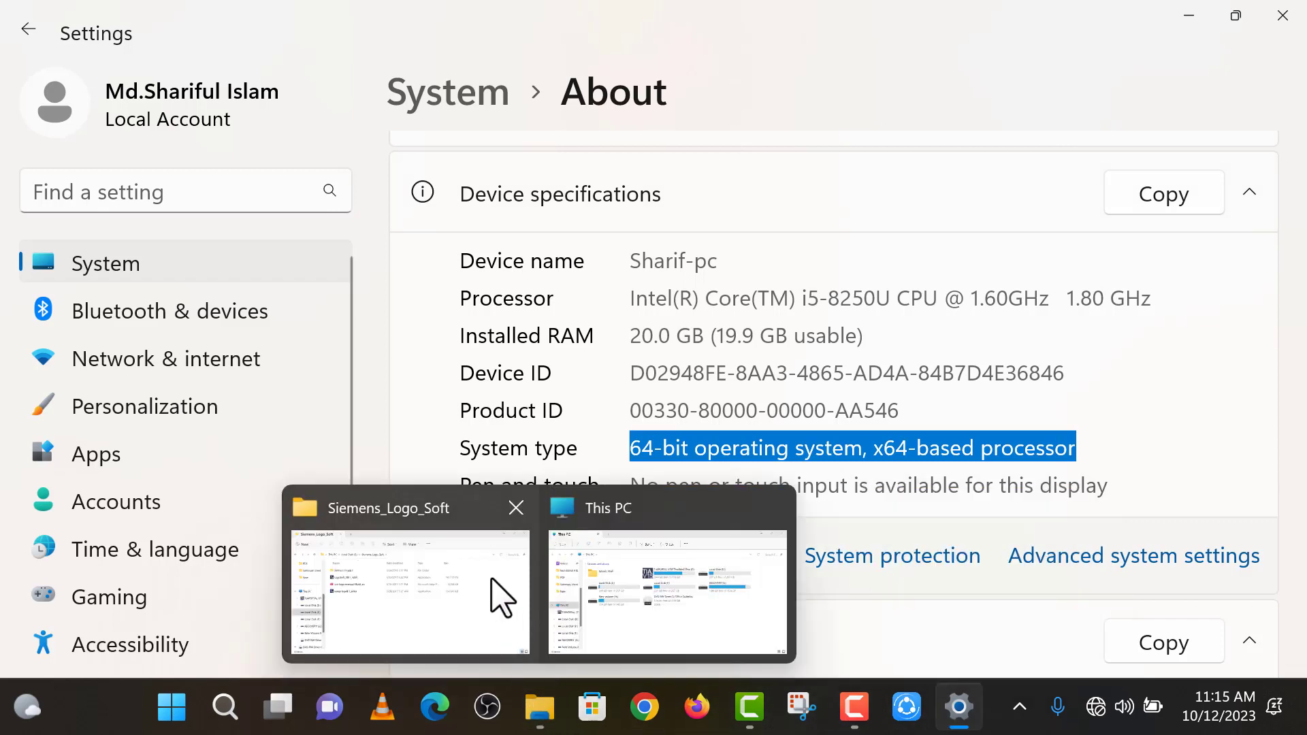
pyautogui.click(502, 597)
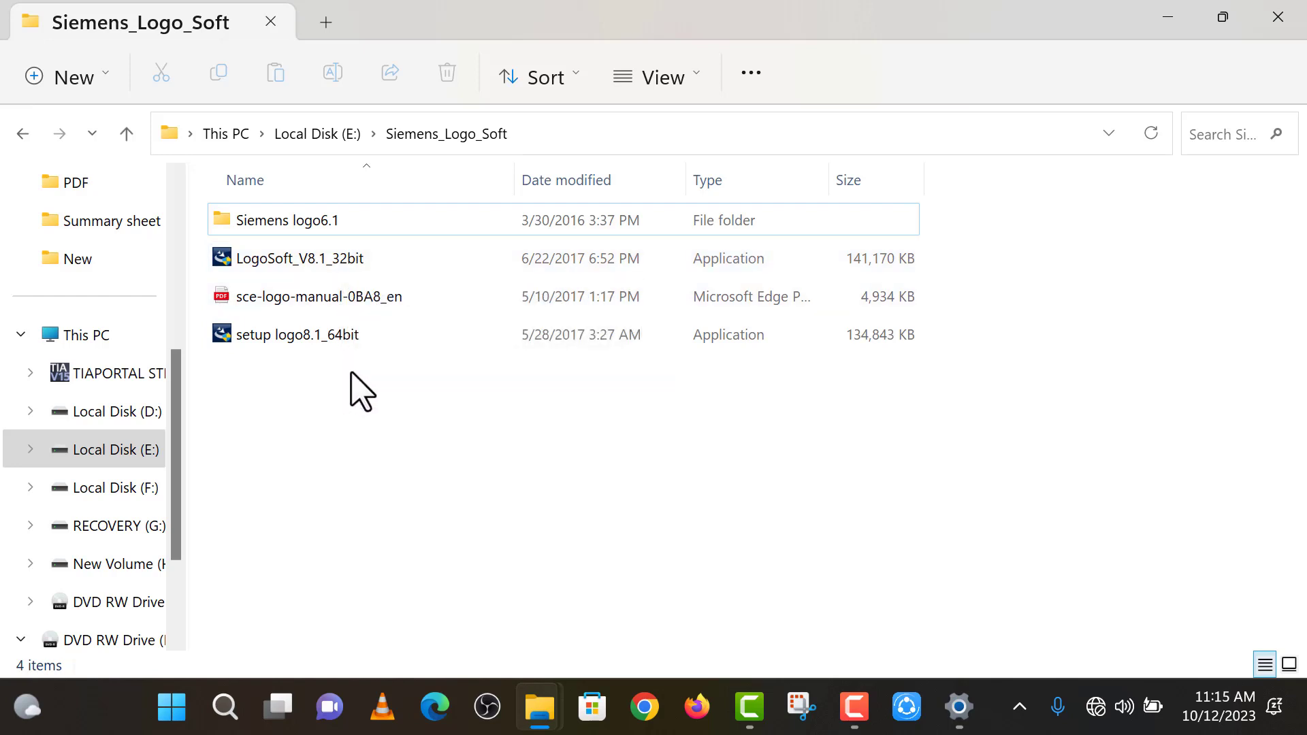
pyautogui.click(347, 351)
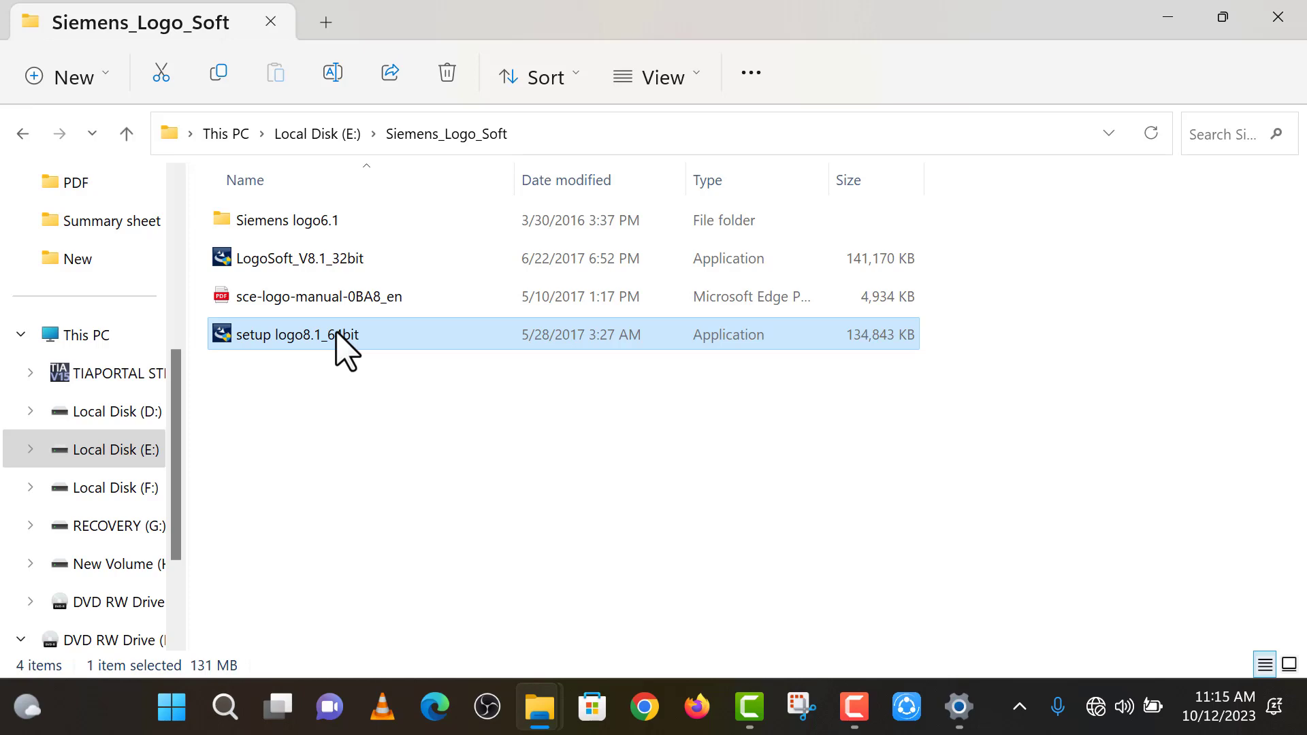
pyautogui.doubleClick(340, 334)
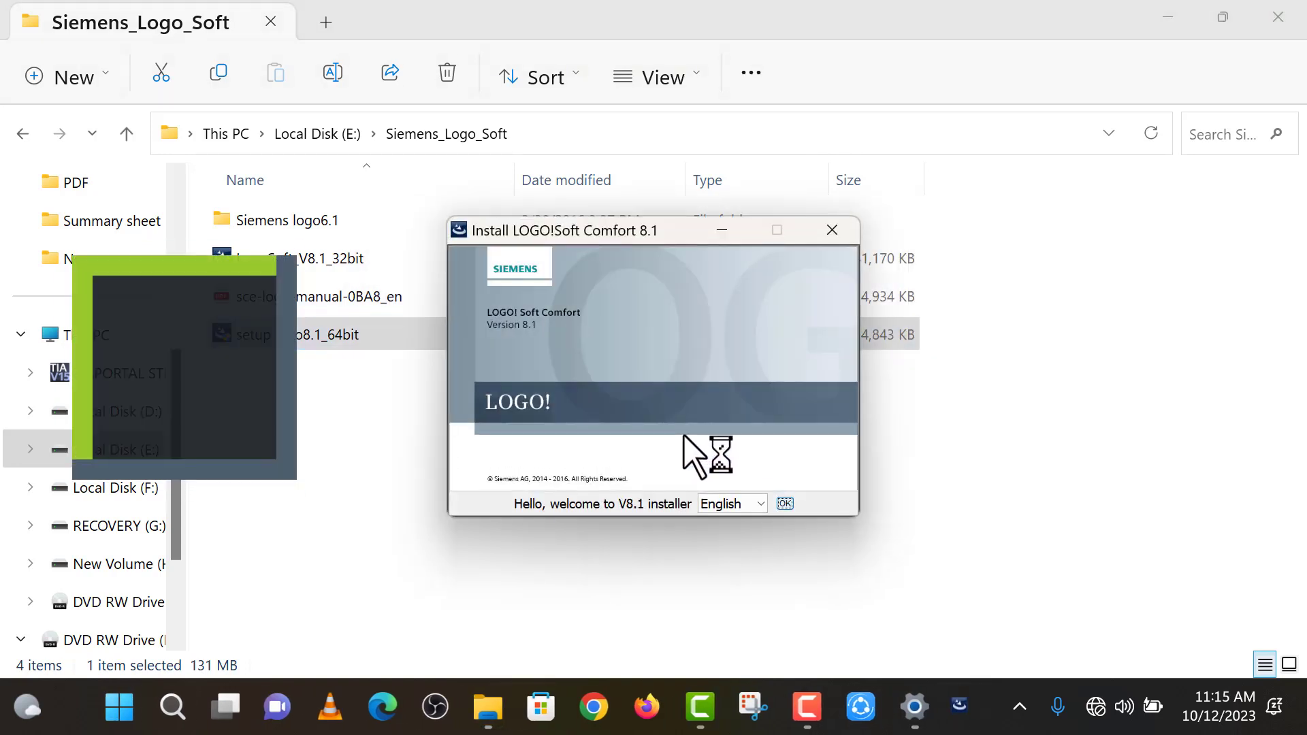
pyautogui.click(786, 507)
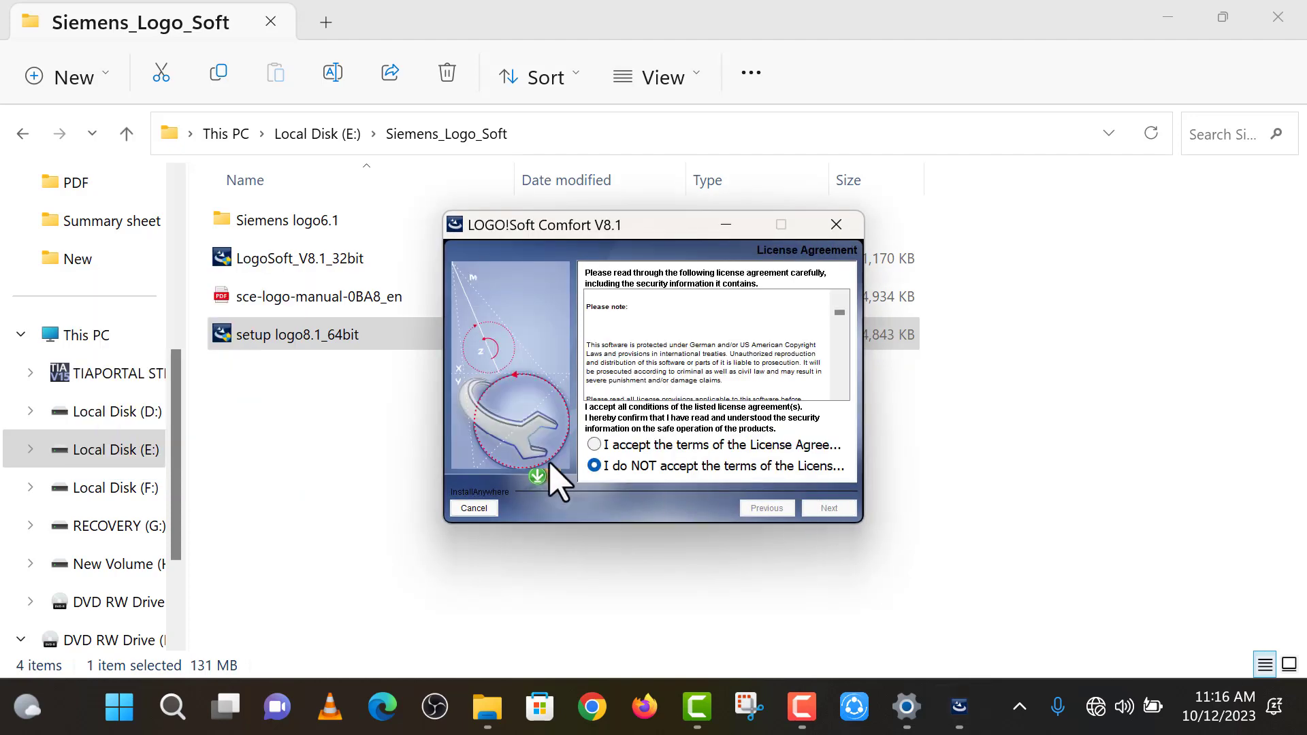
# - Accept the LOGO!Soft Comfort V8.1 license agreement and start the installation with the default settings
pyautogui.click(592, 446)
pyautogui.click(829, 508)
pyautogui.click(828, 509)
pyautogui.click(829, 508)
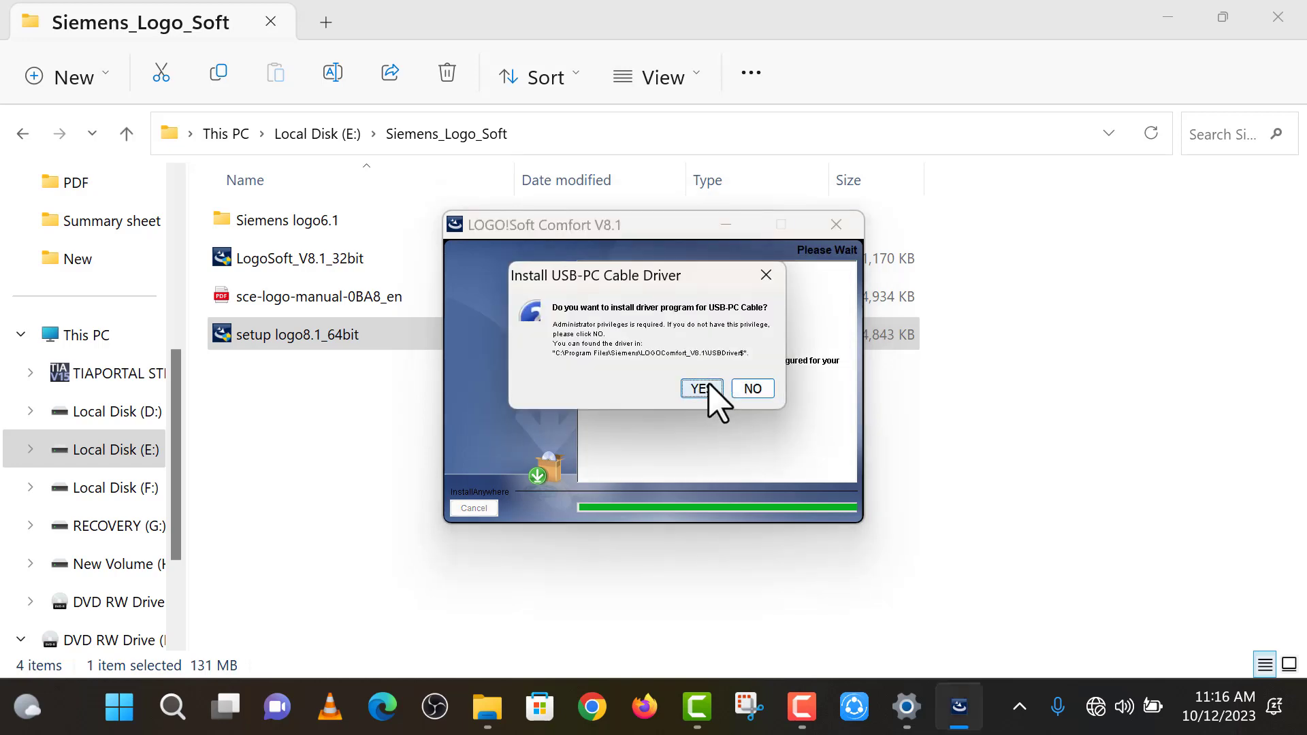
# - Agree to install the USB-PC cable driver as a new instance and accept the Silicon Laboratories CP210x VCP driver license
pyautogui.click(708, 387)
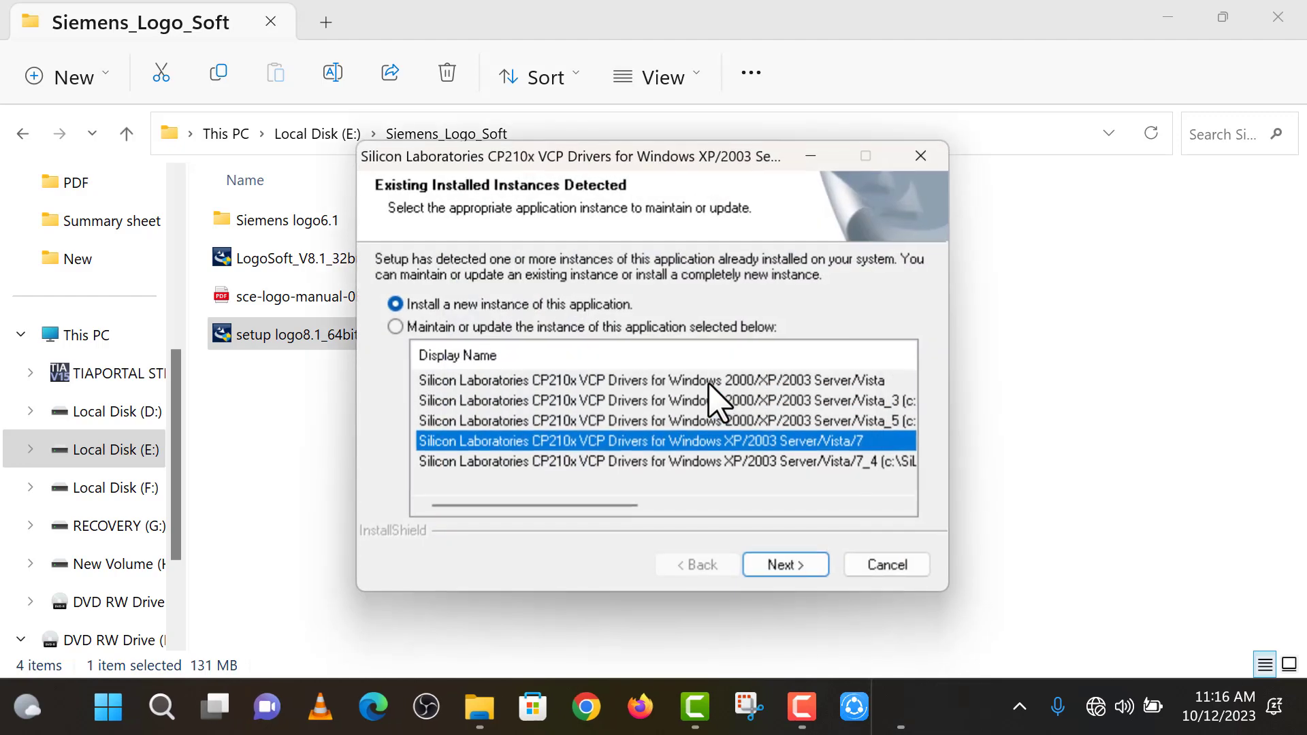
pyautogui.click(794, 566)
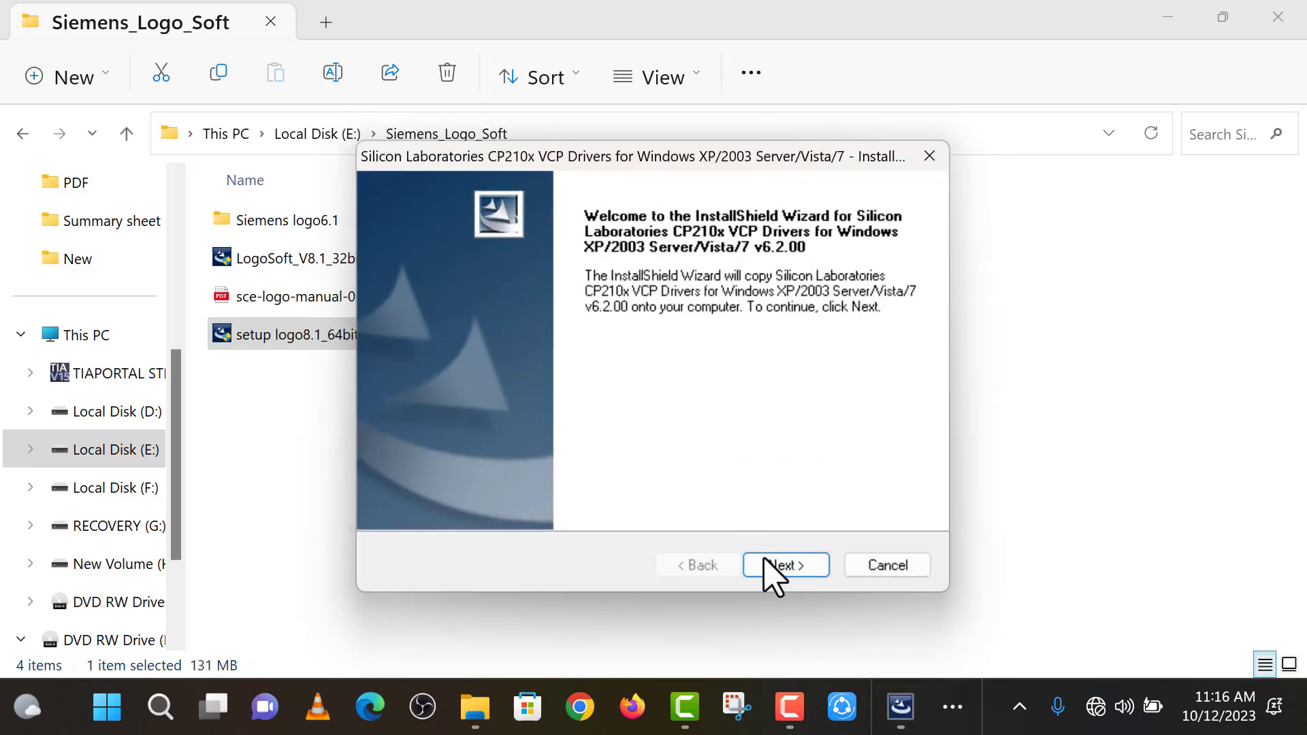
pyautogui.click(784, 564)
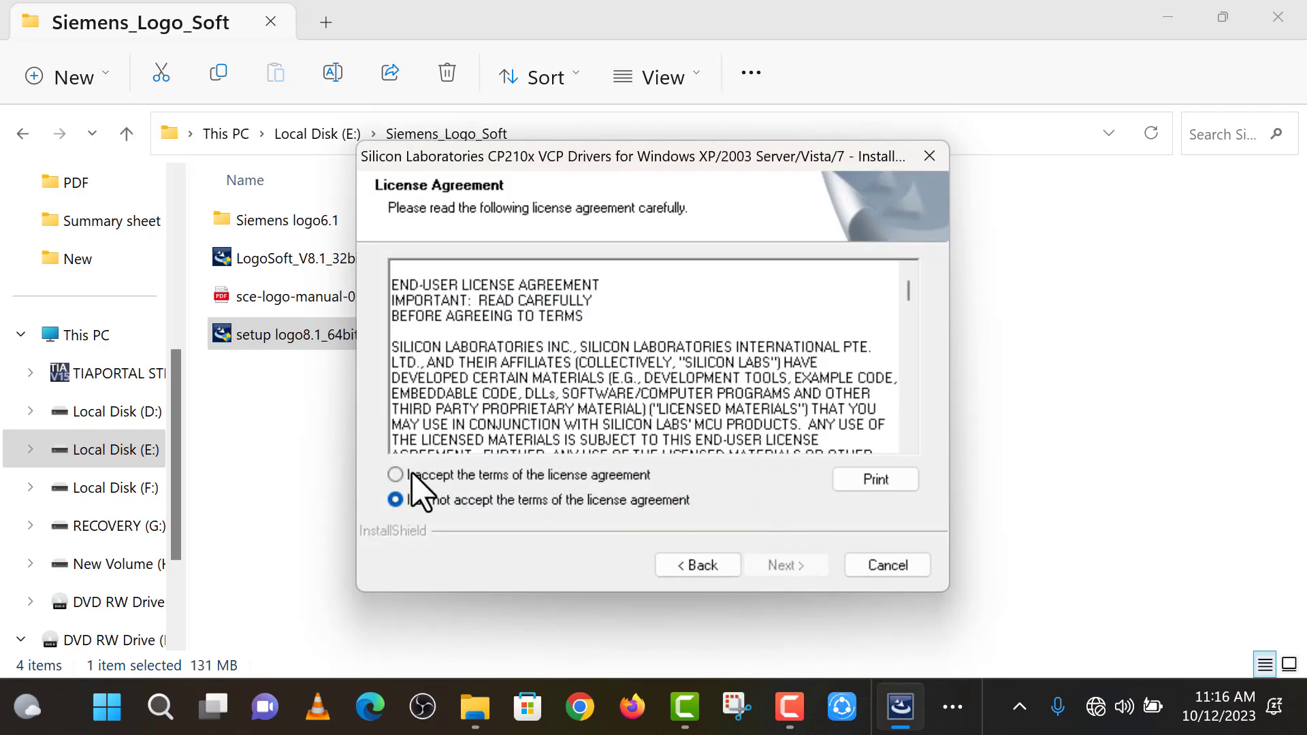
pyautogui.click(413, 476)
pyautogui.click(807, 565)
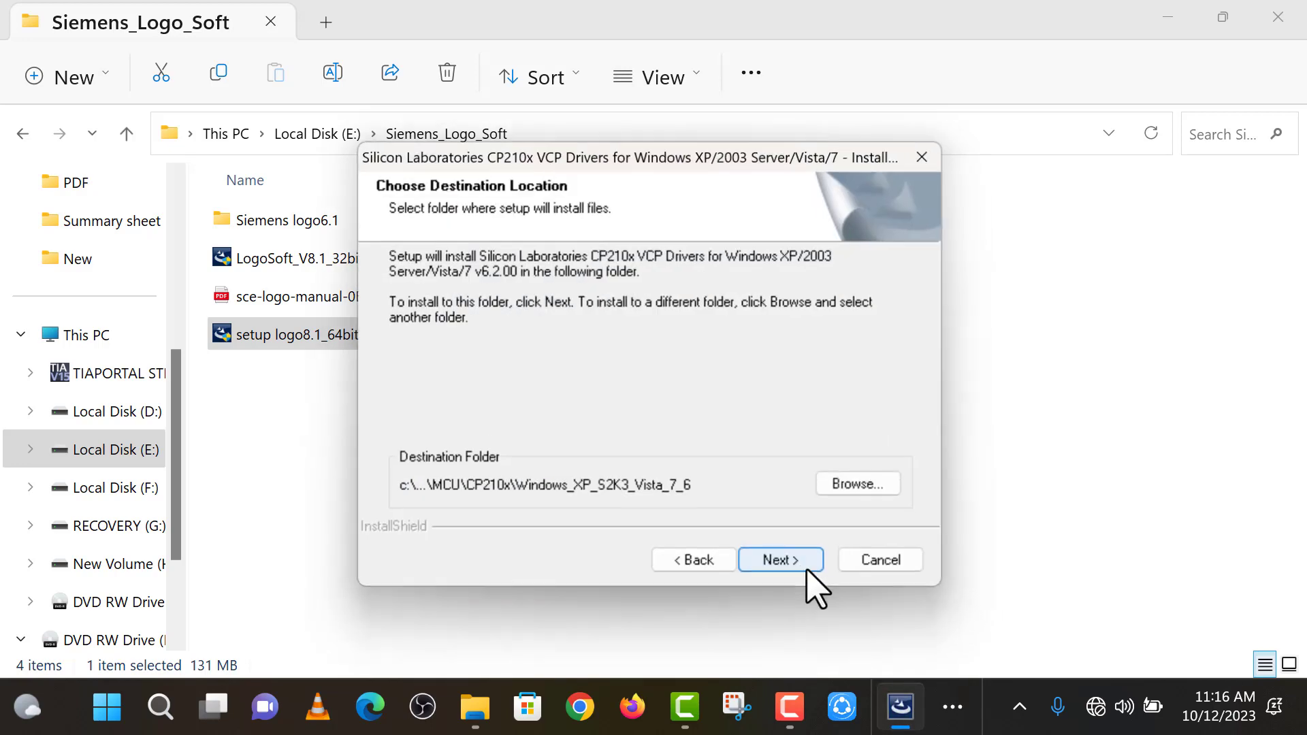
# - Install the CP210x VCP driver files in the default destination folder and finish the wizard with launching the driver installer enabled
pyautogui.click(805, 569)
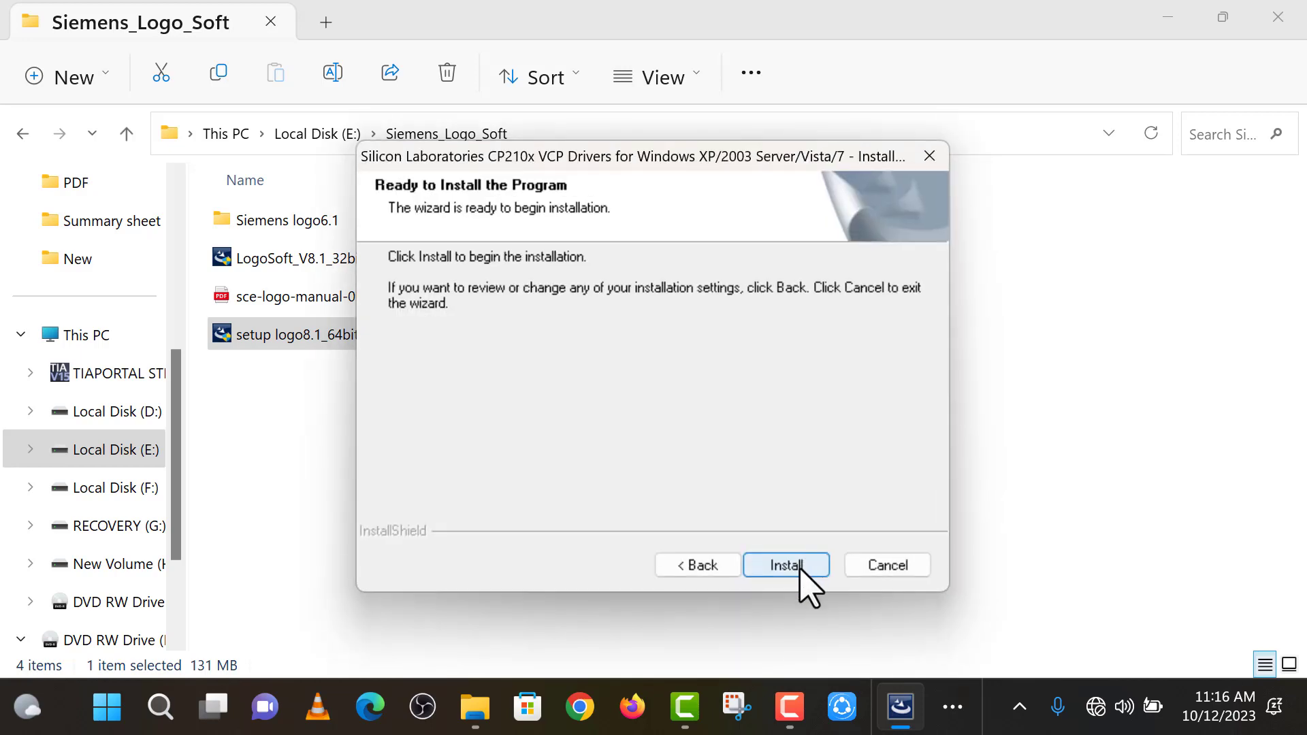
pyautogui.click(799, 565)
pyautogui.click(786, 565)
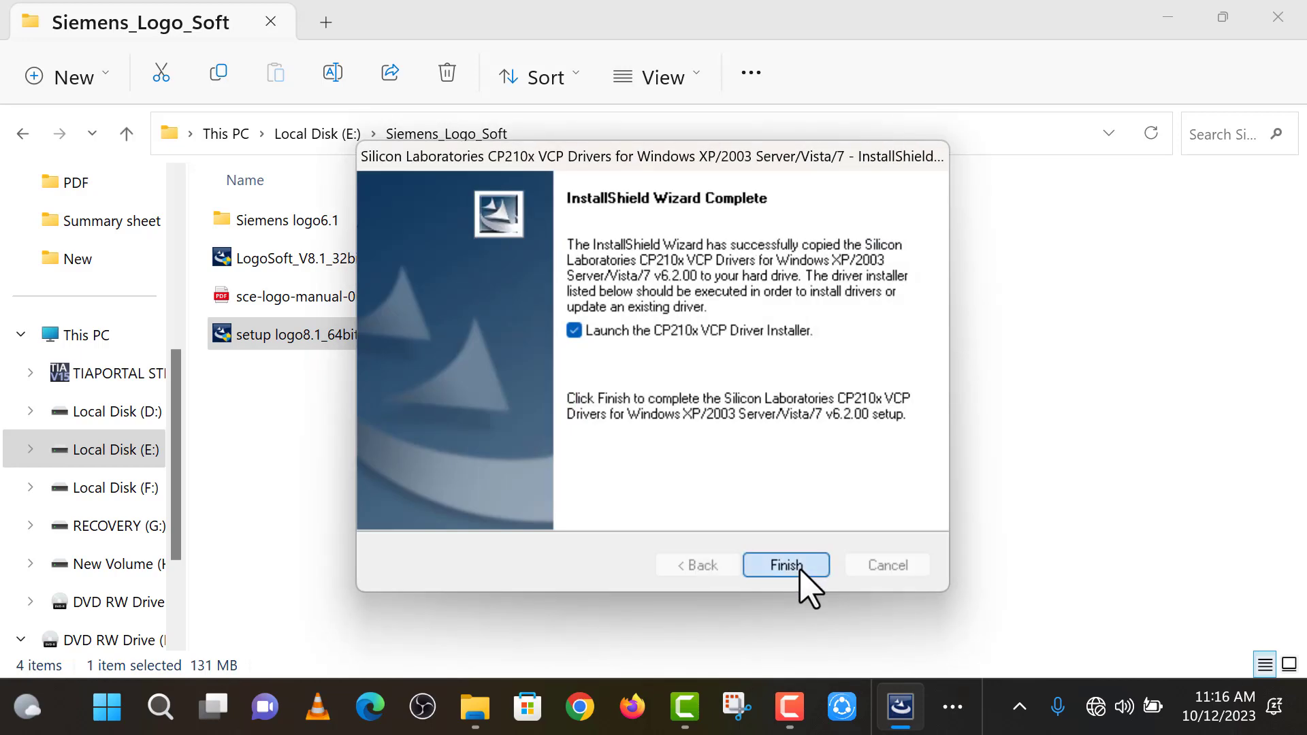
# - Try to update the CP210x USB to UART Bridge driver to version 6.2, and close the driver installer
pyautogui.click(724, 418)
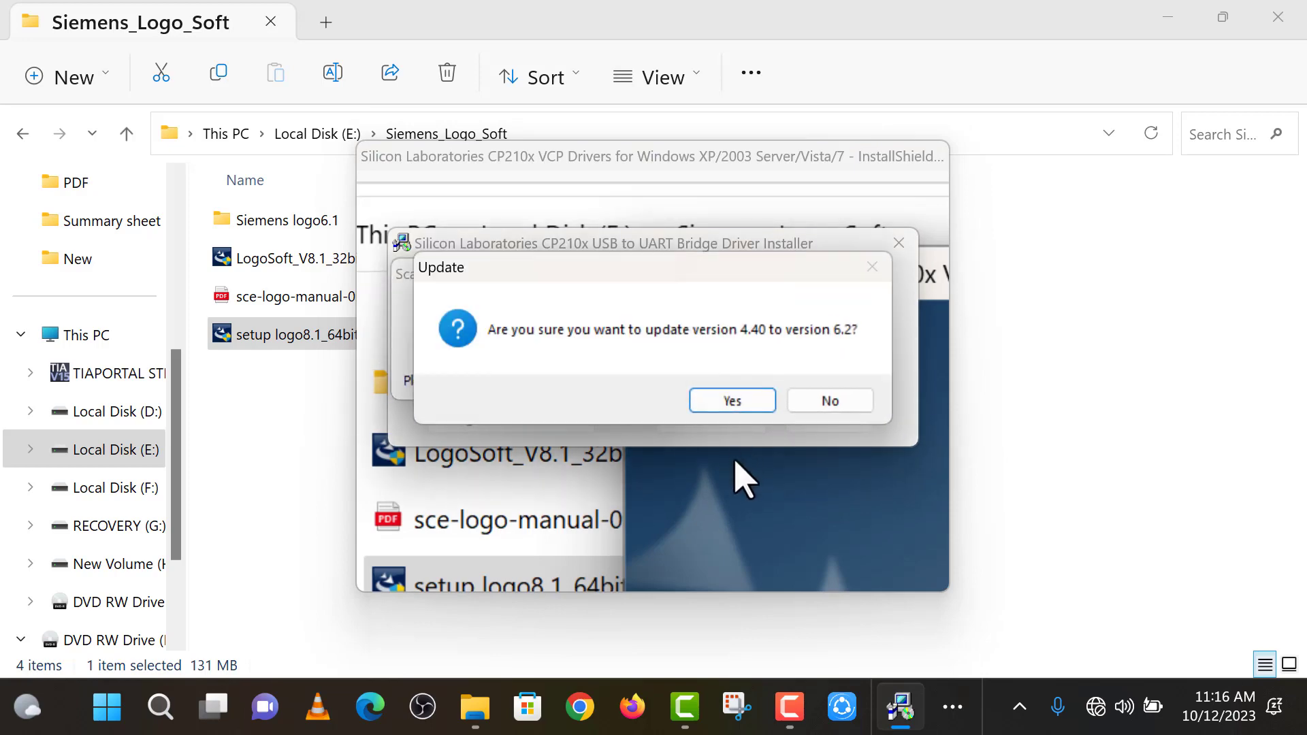
pyautogui.click(737, 404)
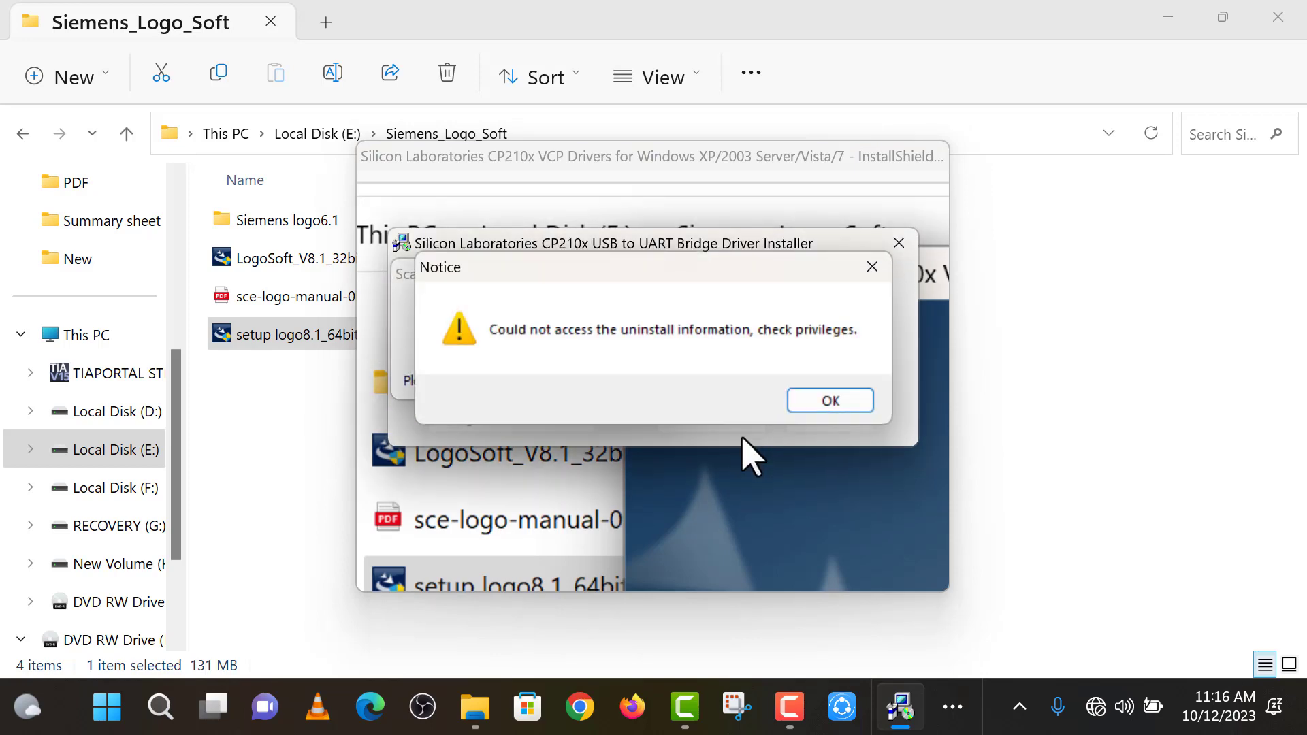
pyautogui.click(830, 400)
pyautogui.click(798, 435)
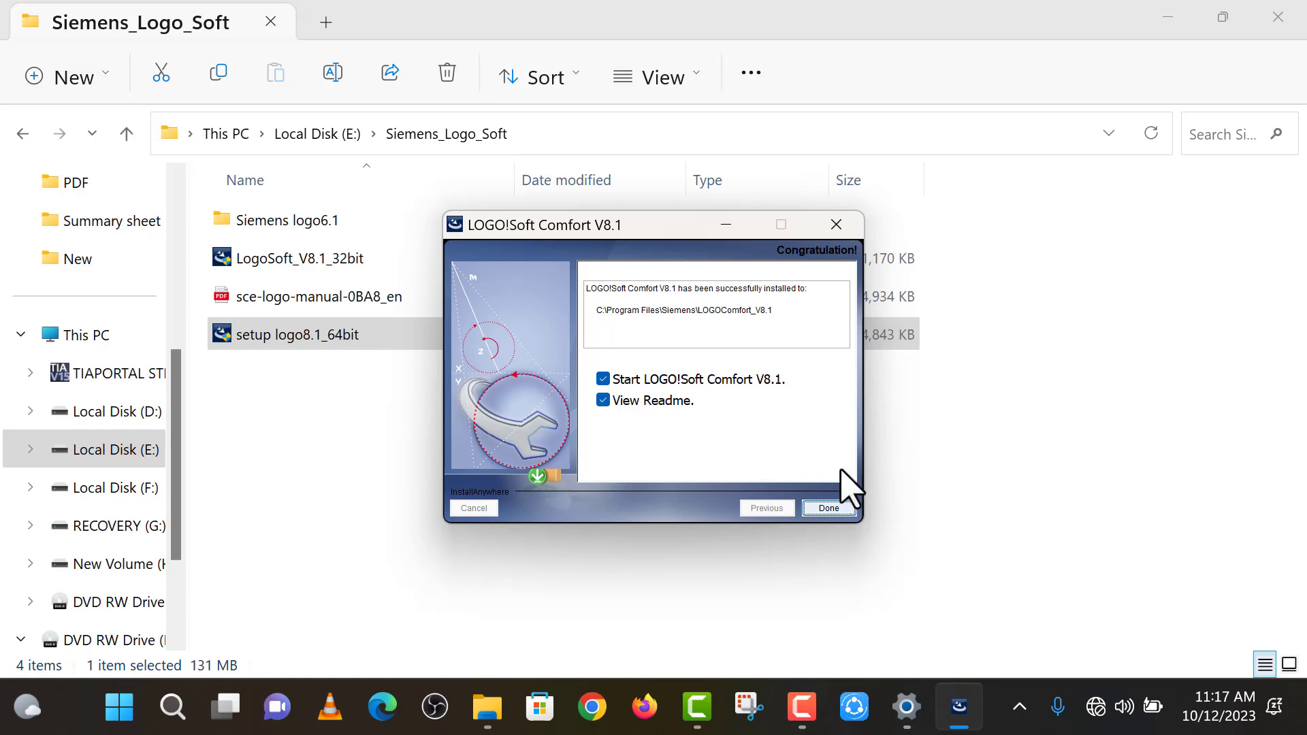
# - Finish the LOGO!Soft Comfort V8.1 installer with program start and Readme viewing enabled, and dismiss the choice of app for the .htm file
pyautogui.click(838, 508)
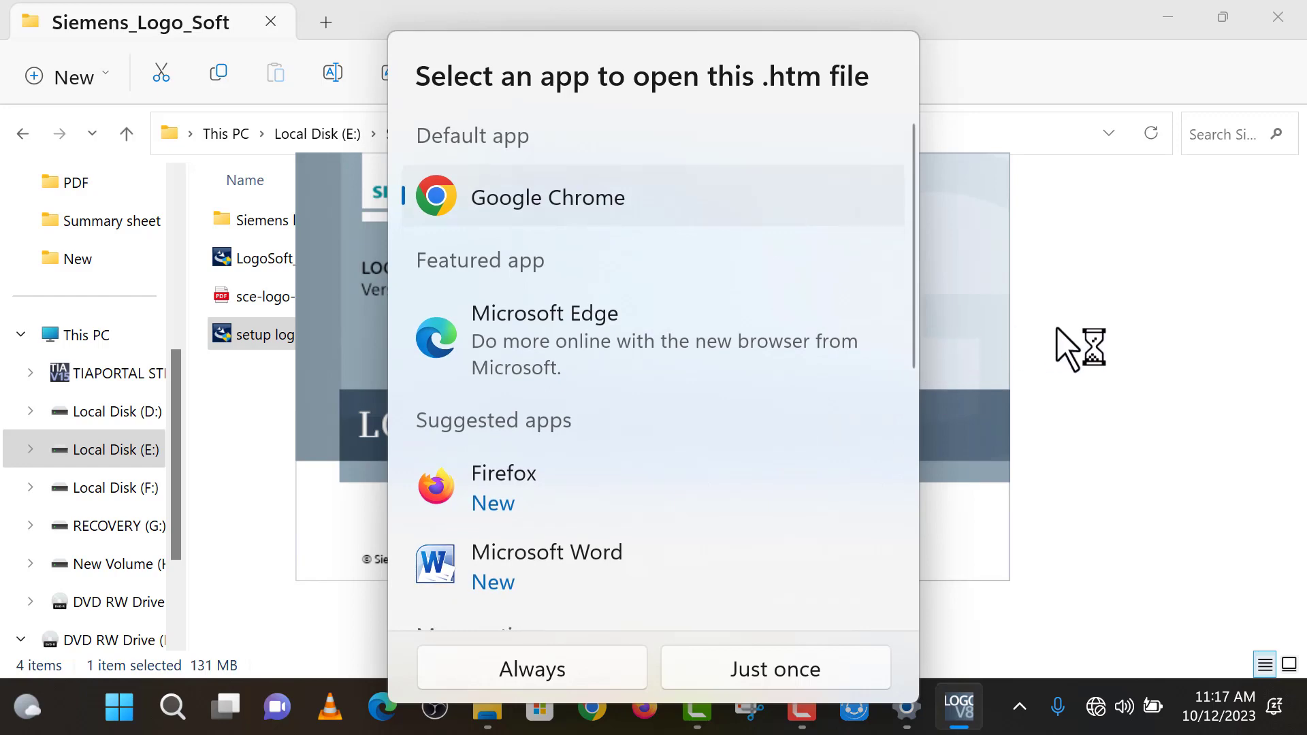
pyautogui.click(1078, 349)
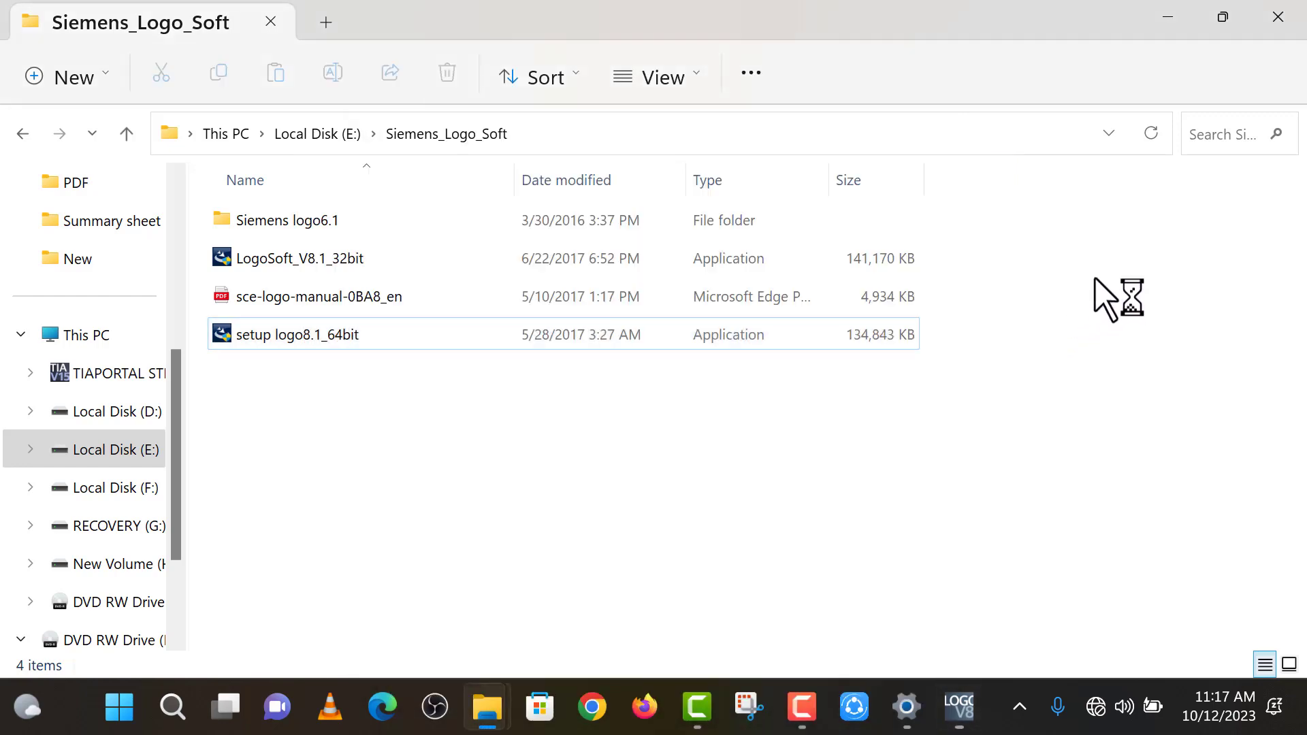
# - Close the Siemens_Logo_Soft folder, the LOGO!Soft Comfort V8.1 Online Help, the main program and the This PC window
pyautogui.click(1275, 15)
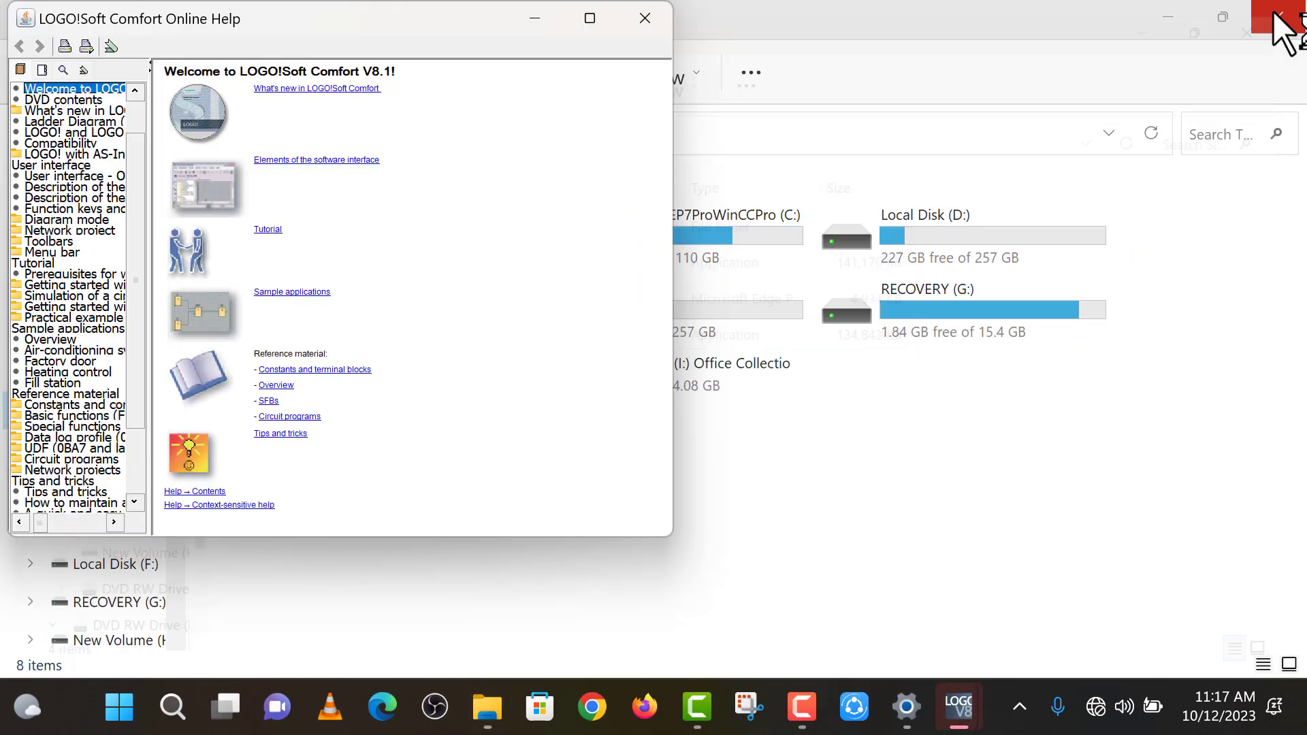
pyautogui.click(625, 26)
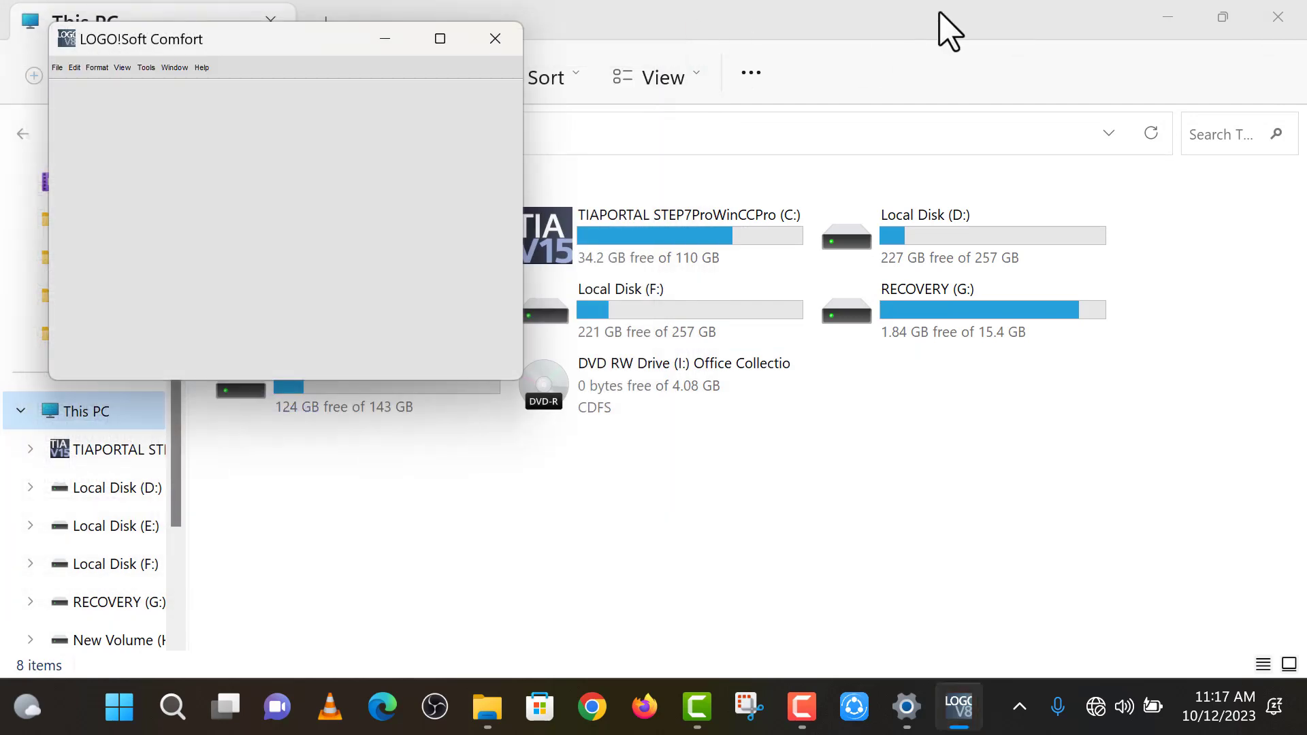
pyautogui.click(494, 39)
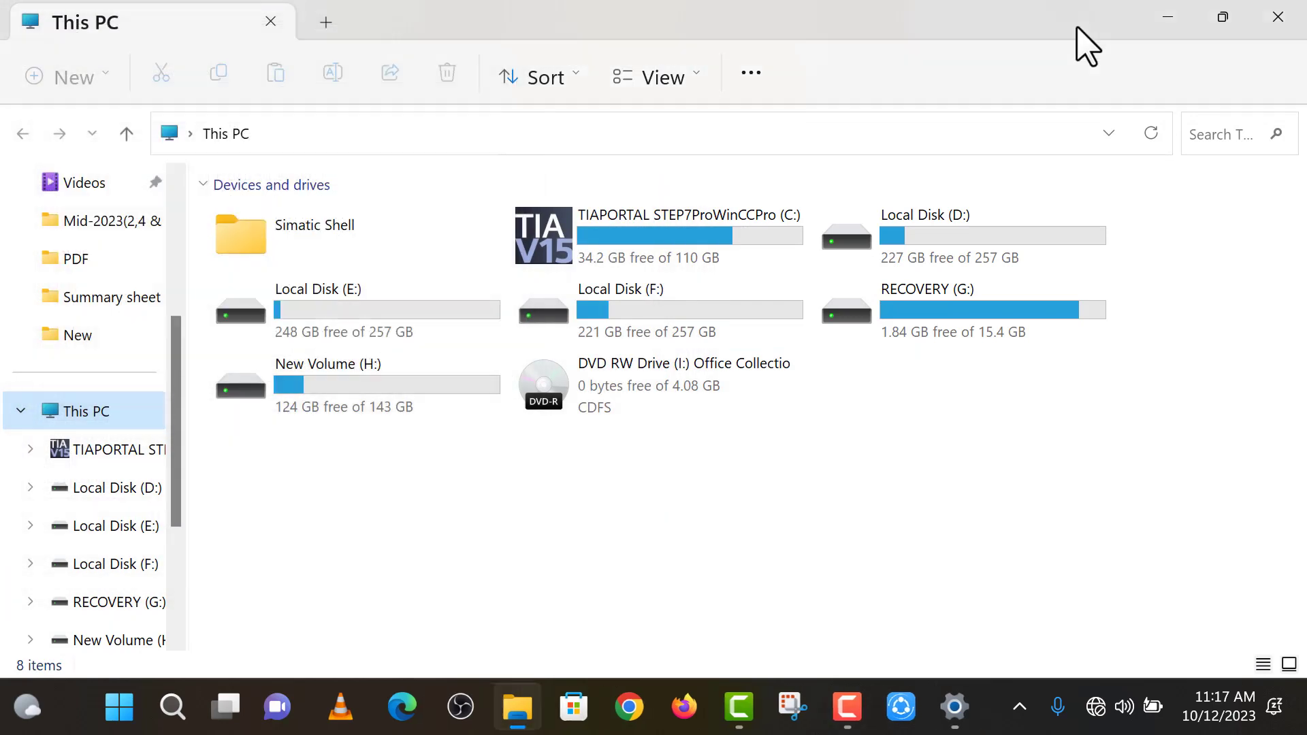
pyautogui.click(1277, 16)
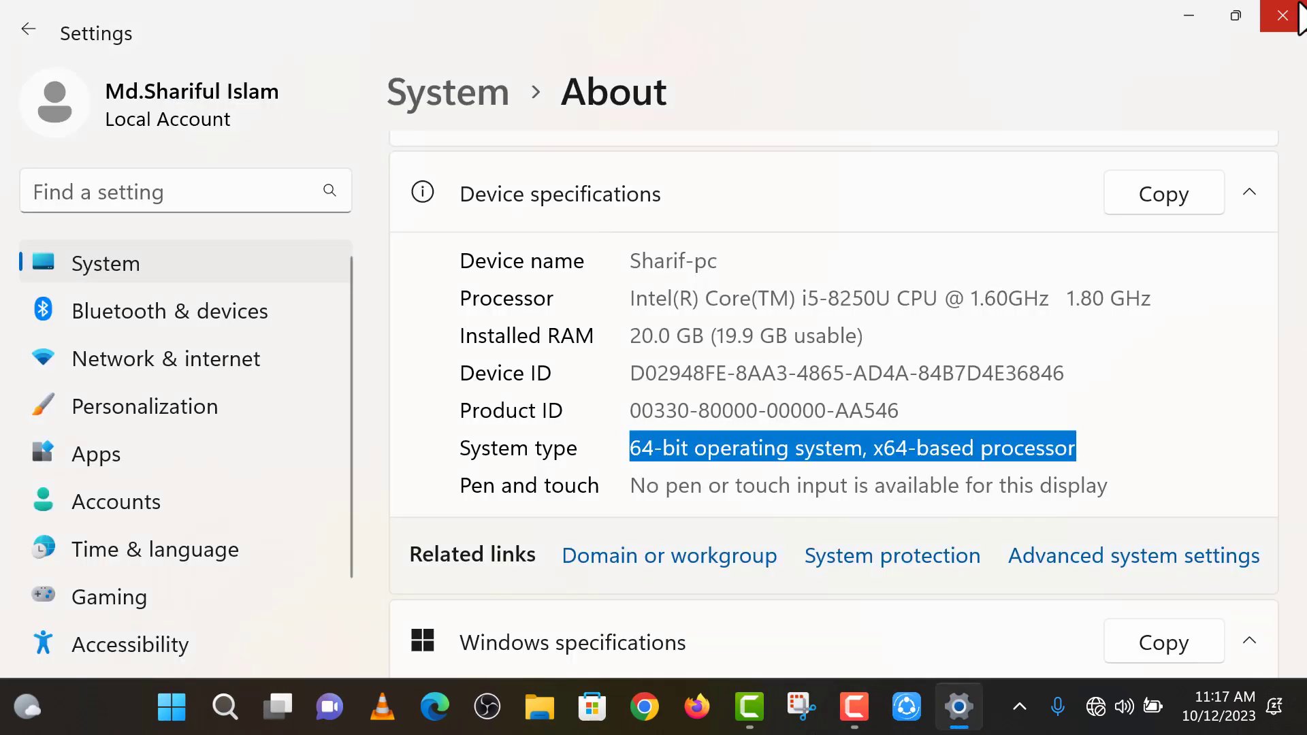
# - Close the Settings window and search Windows for "logo"
pyautogui.click(1276, 15)
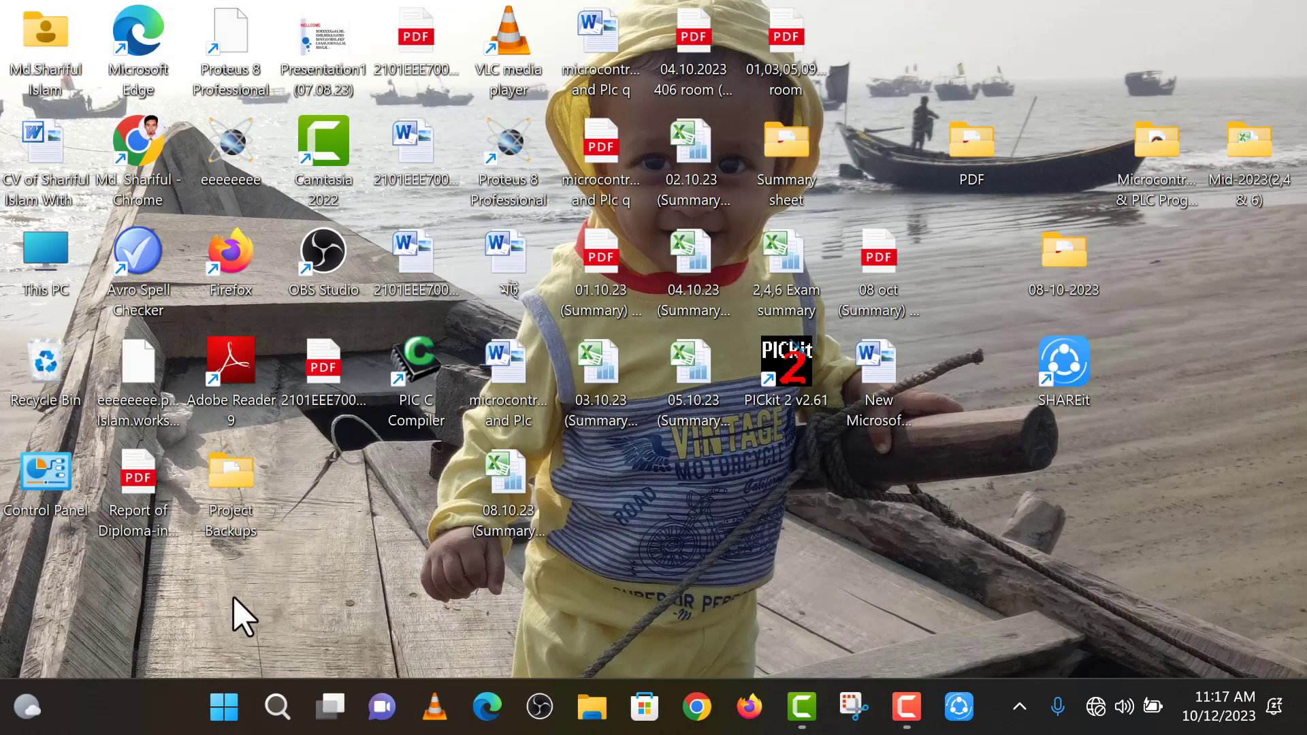
pyautogui.click(272, 708)
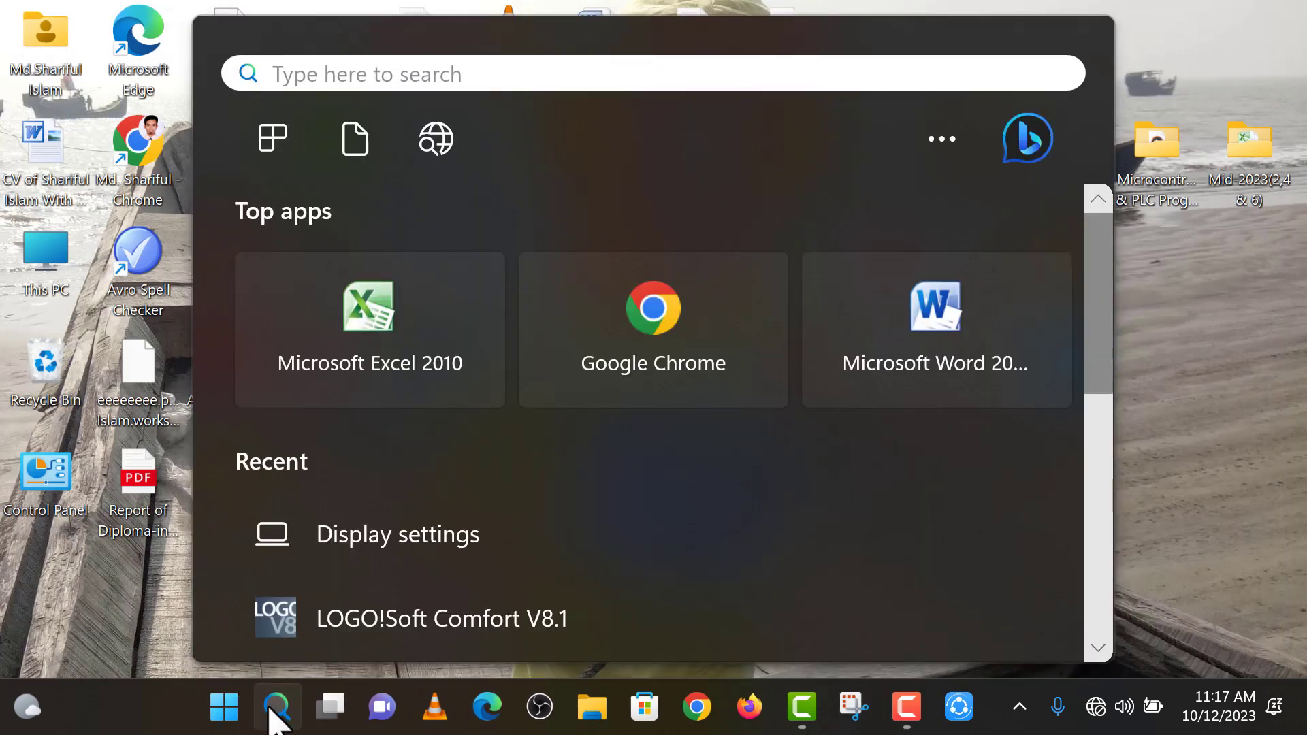
pyautogui.scroll(-3, 408, 490)
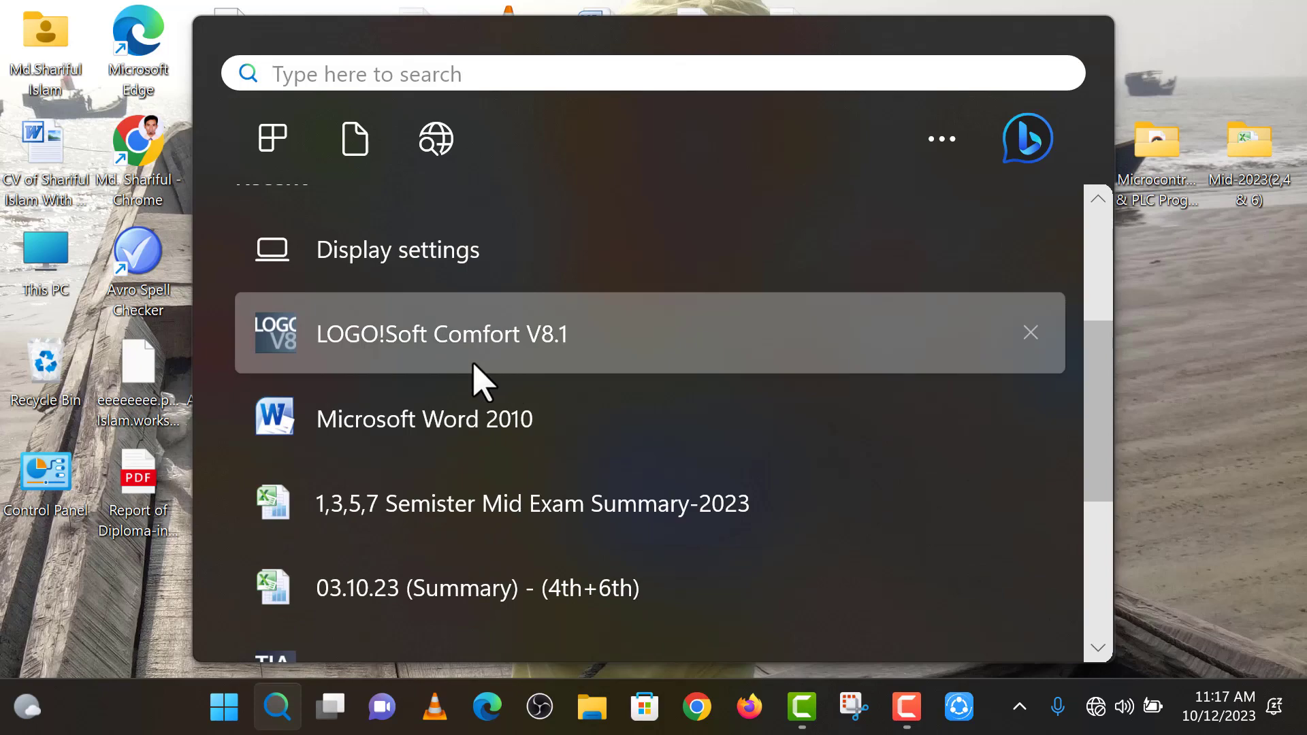
pyautogui.click(269, 708)
pyautogui.click(272, 711)
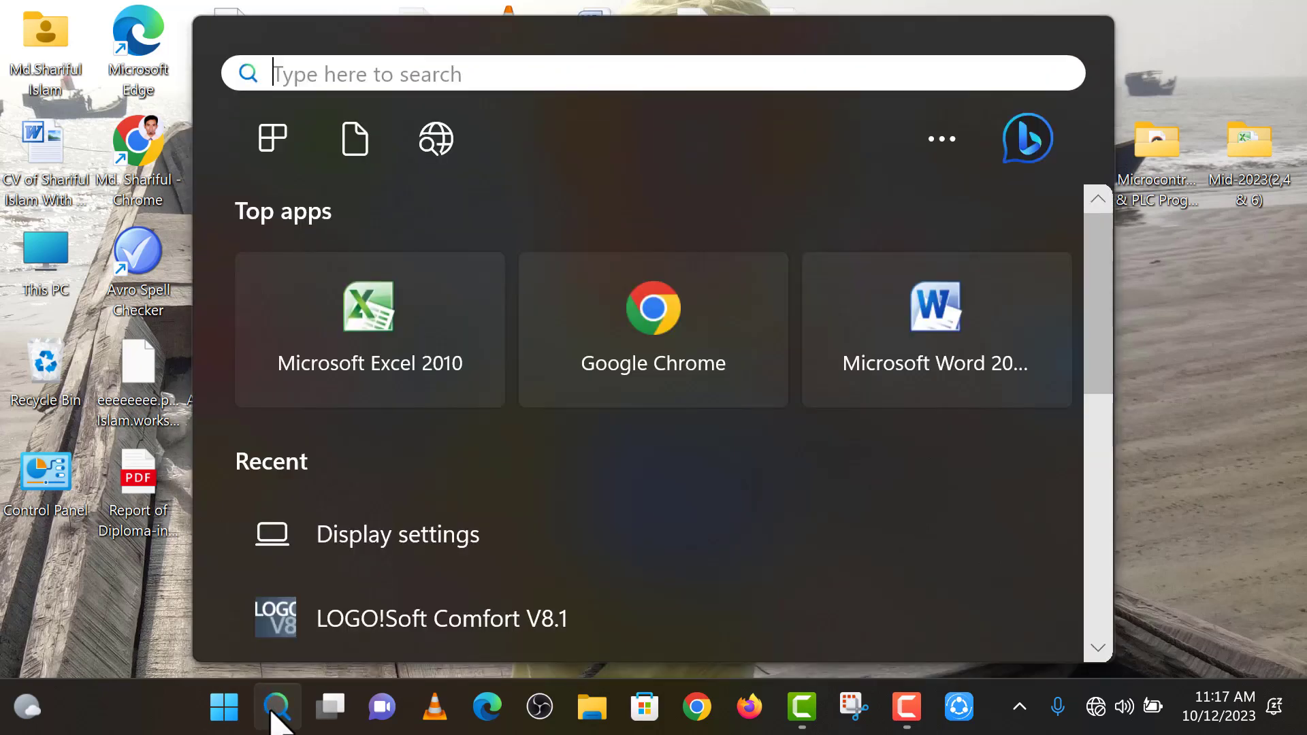
pyautogui.write('logo')
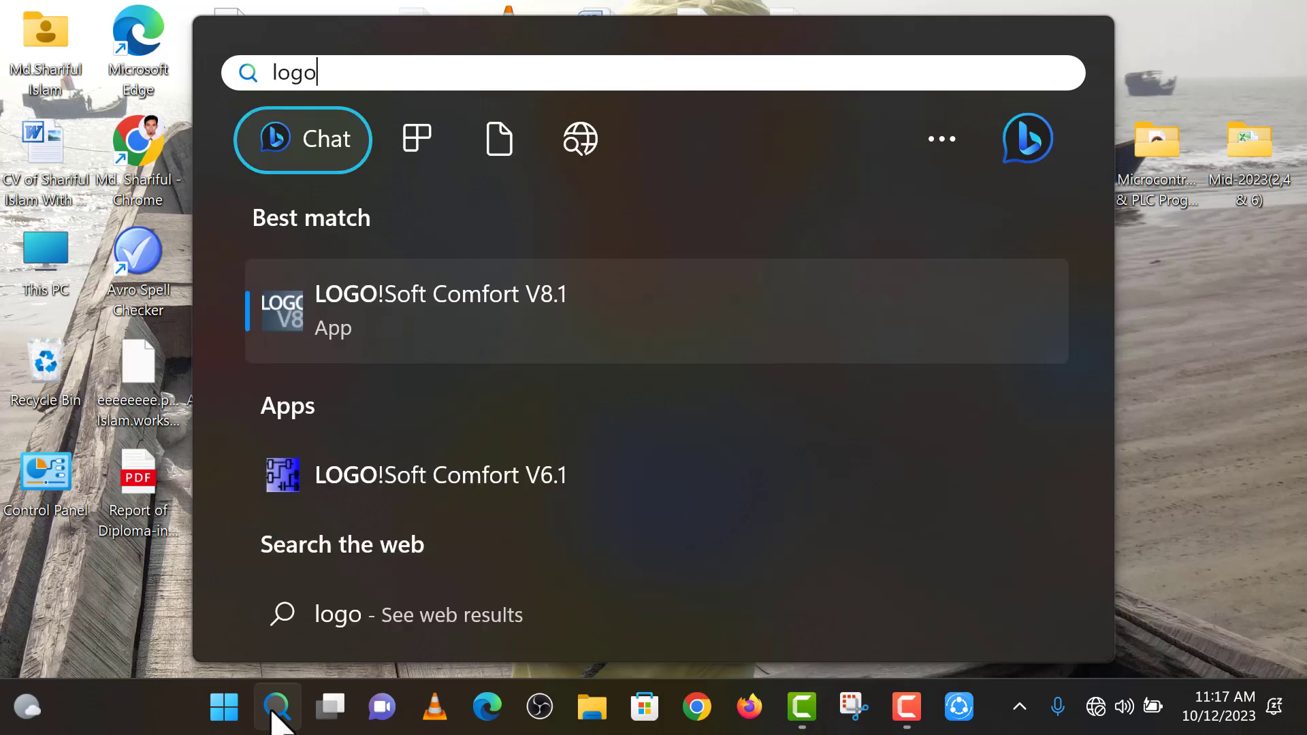
# - Launch LOGO!Soft Comfort V8.1 from the search results and maximize its window
pyautogui.click(530, 324)
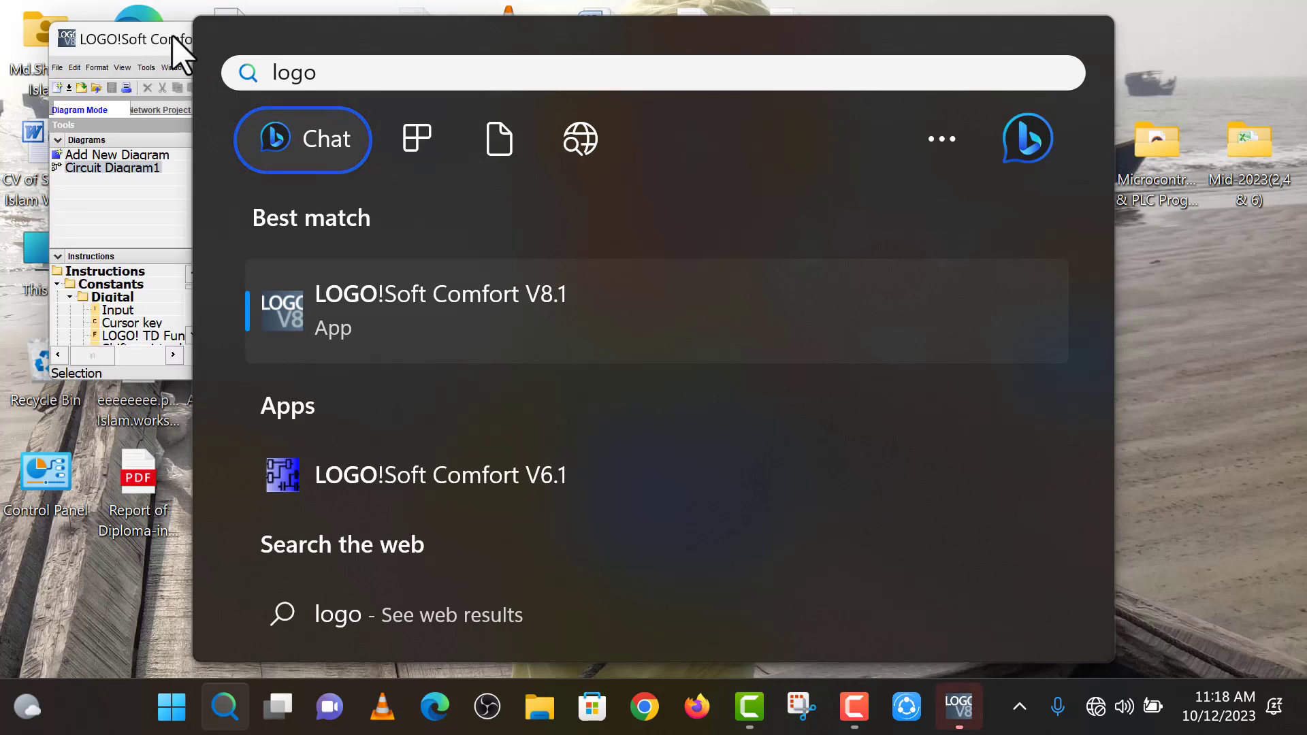
pyautogui.click(181, 47)
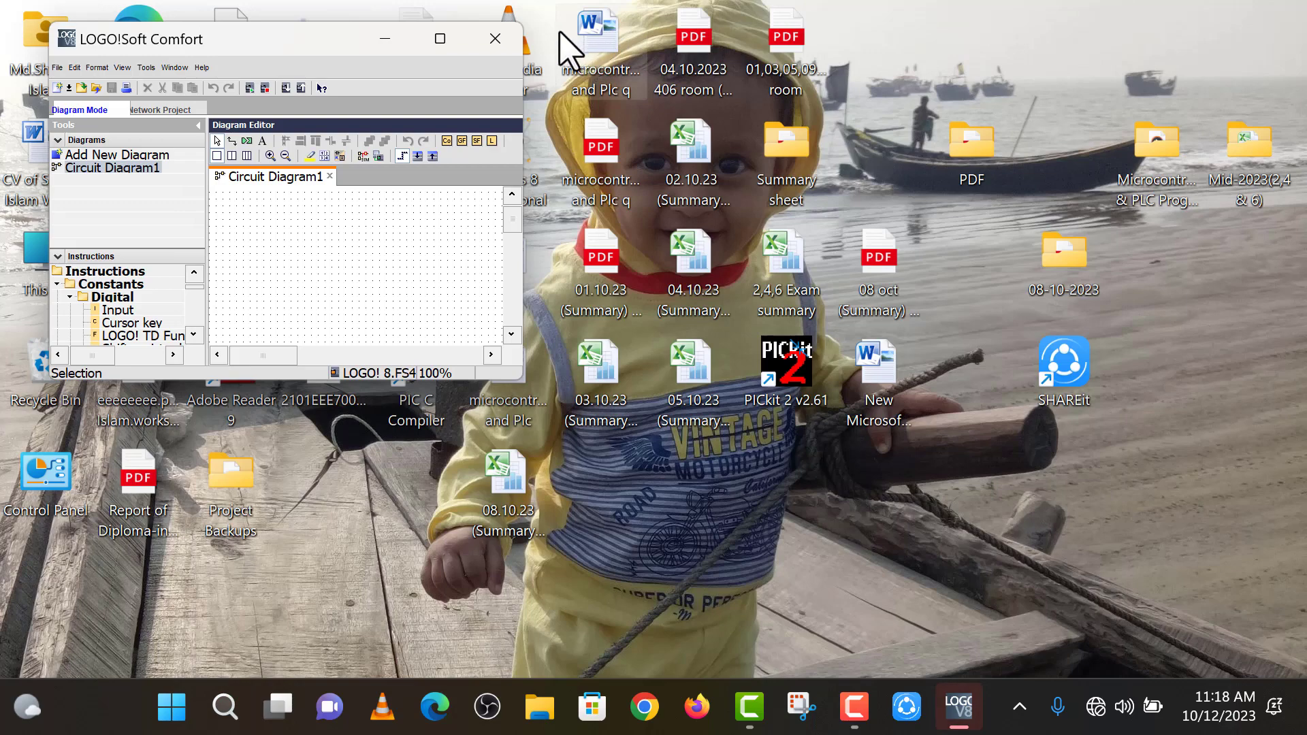
pyautogui.click(441, 41)
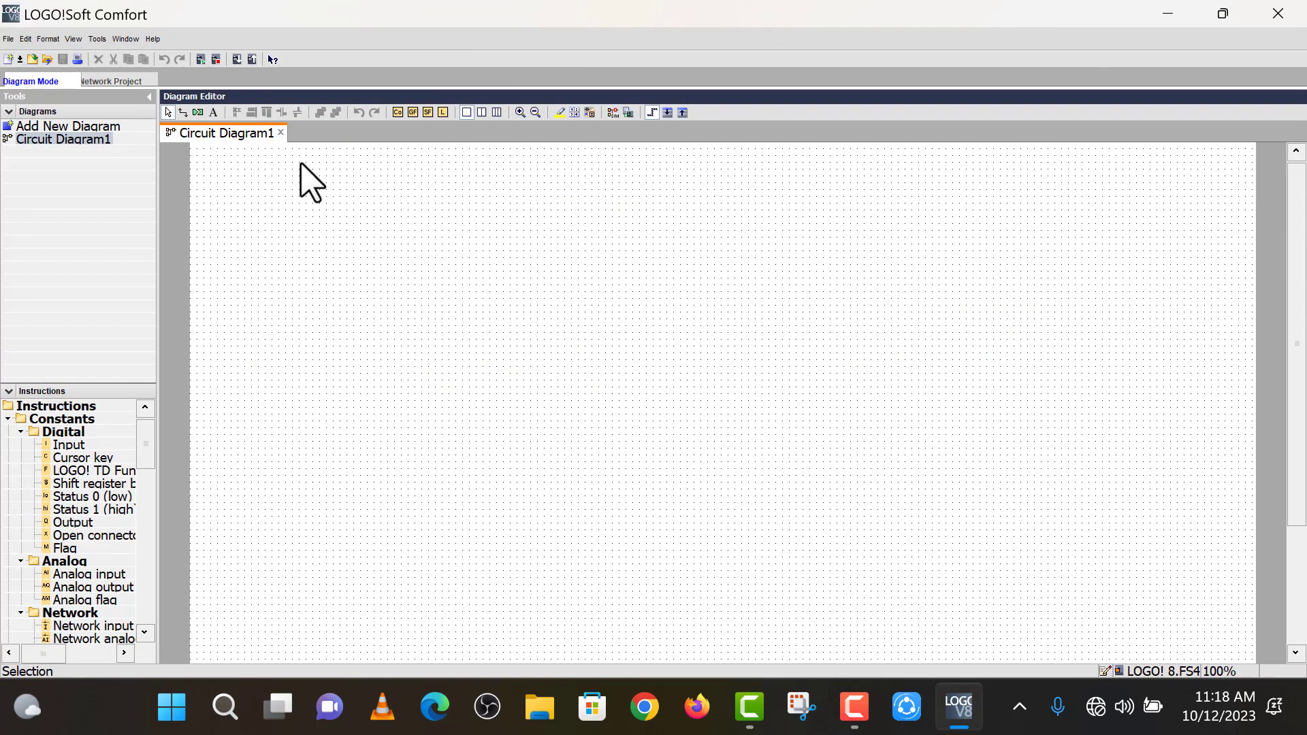
# - Create a new ladder diagram (LAD)
pyautogui.click(8, 39)
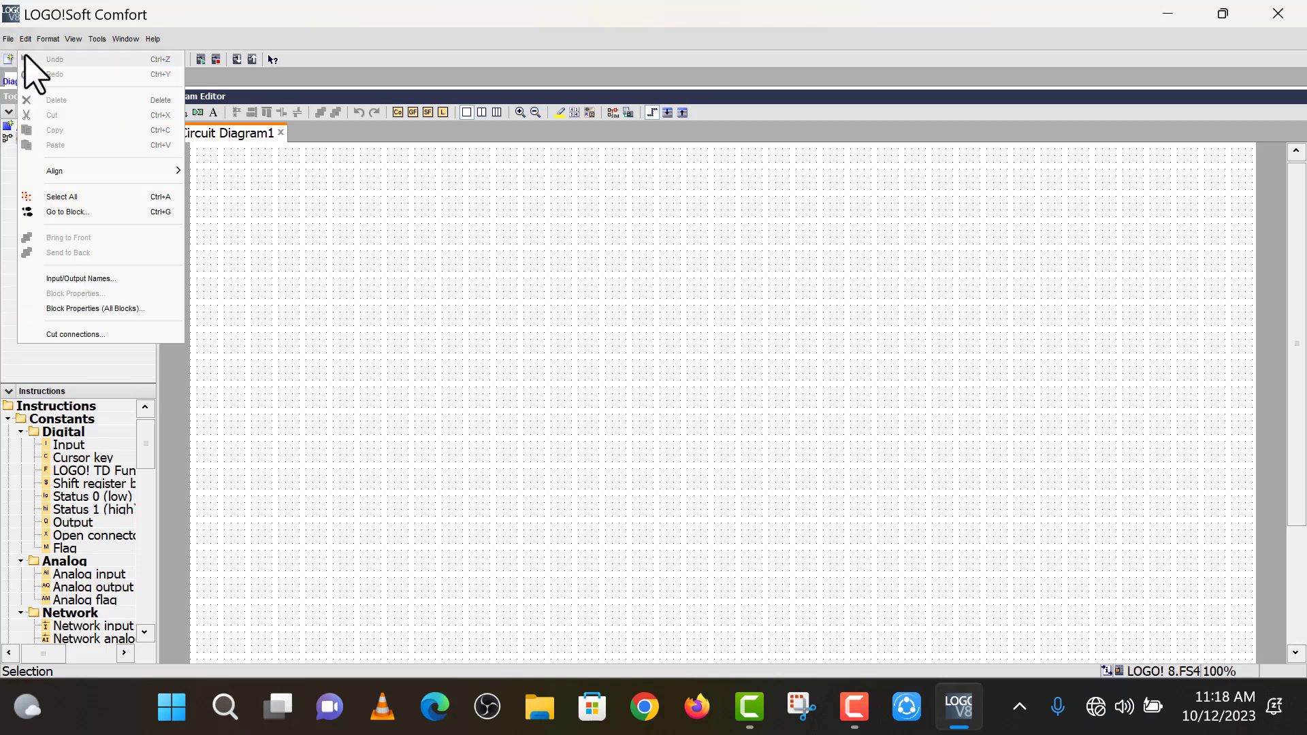
pyautogui.moveTo(80, 60)
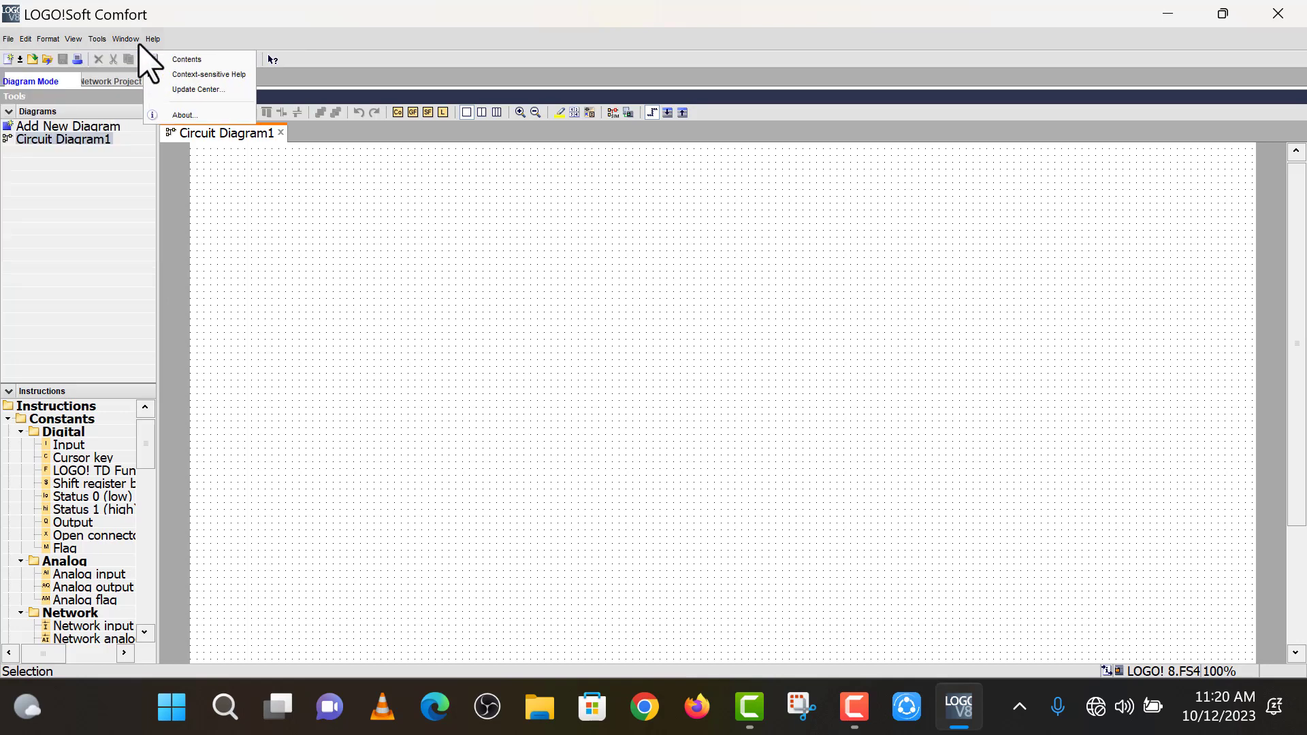
pyautogui.moveTo(129, 59)
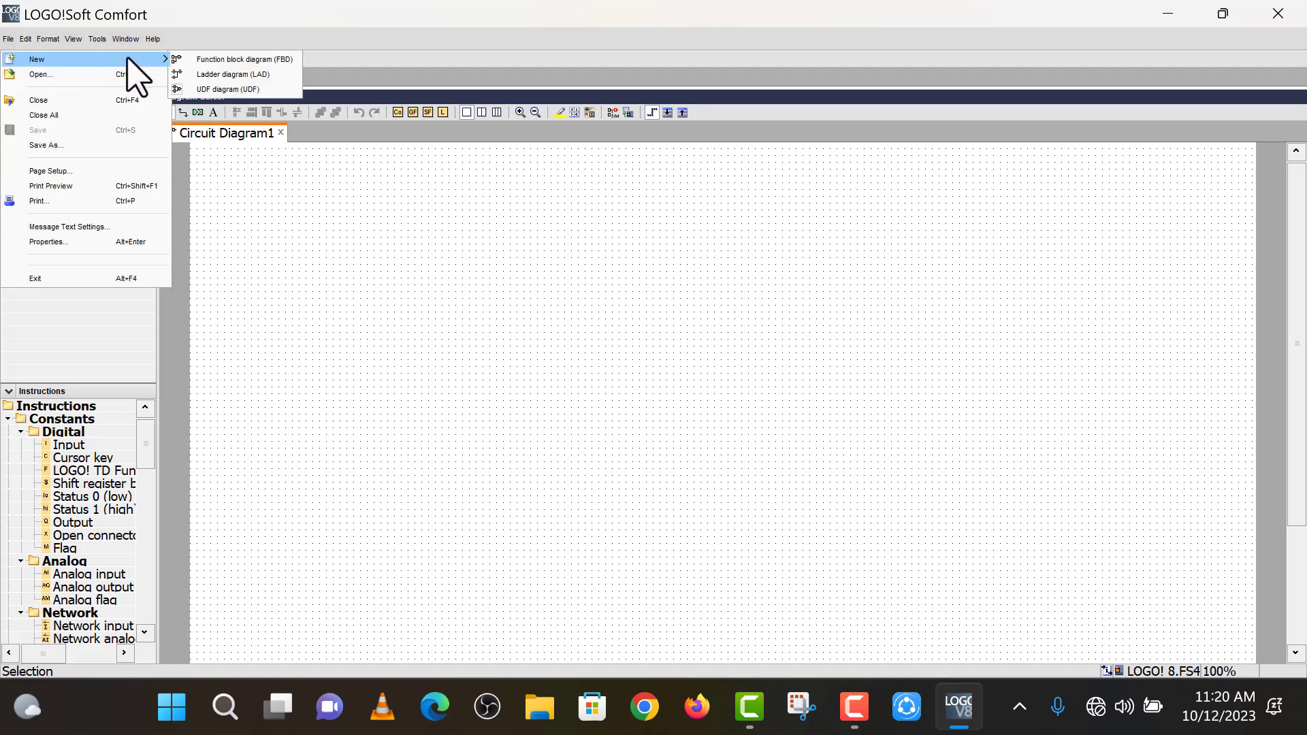
pyautogui.click(191, 85)
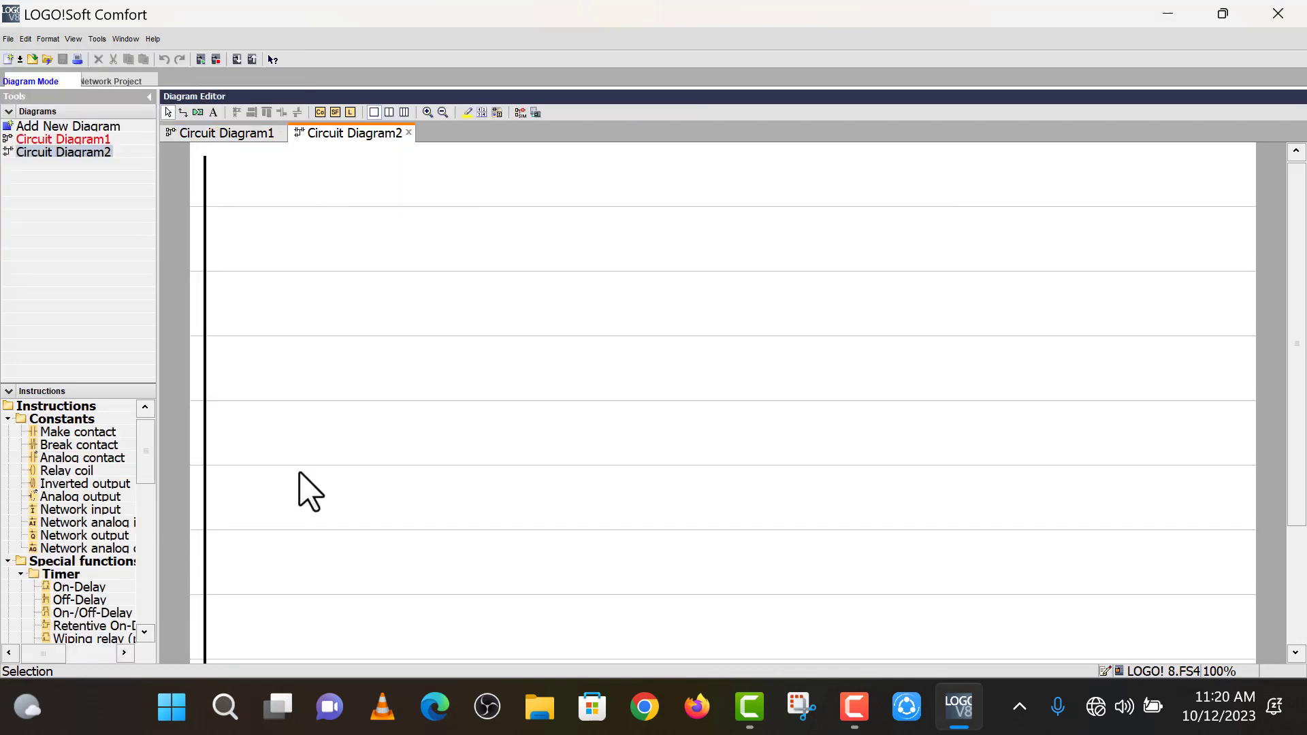
# - Collapse the Diagrams list and keep the Instructions tree expanded over the full height
pyautogui.click(10, 391)
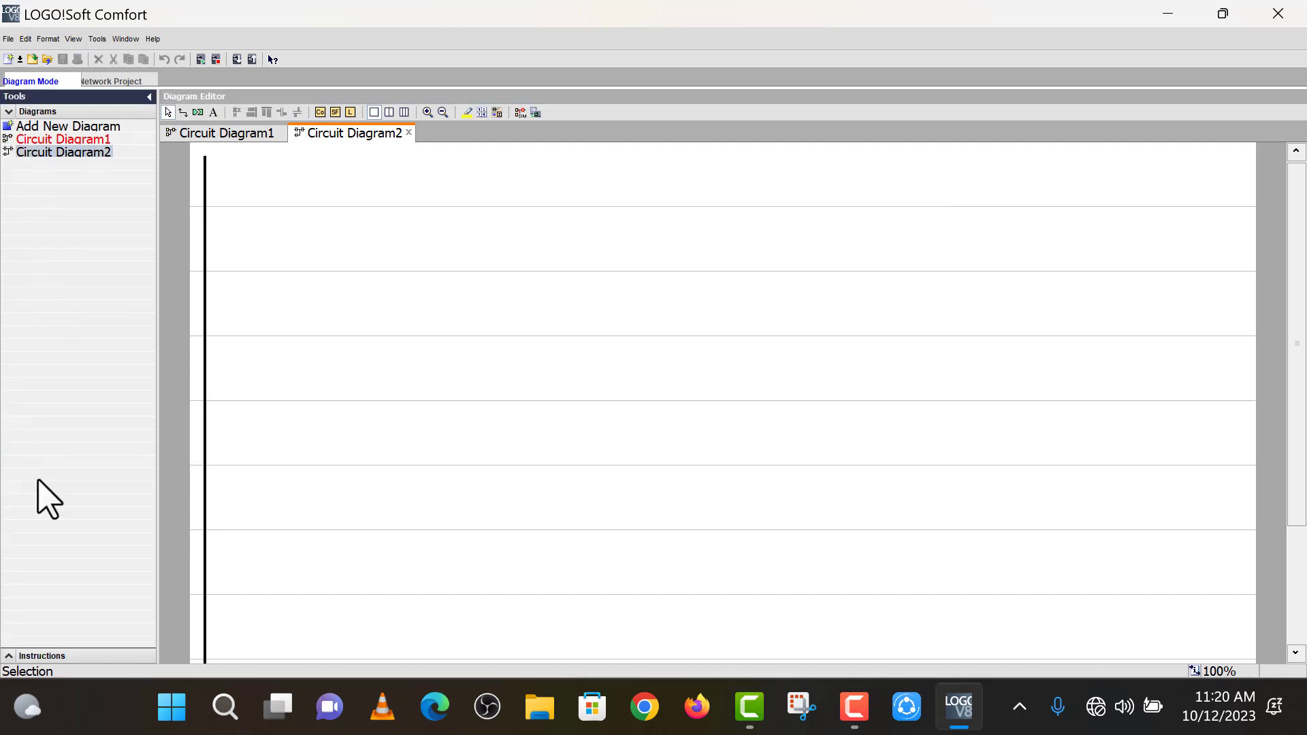
pyautogui.click(10, 656)
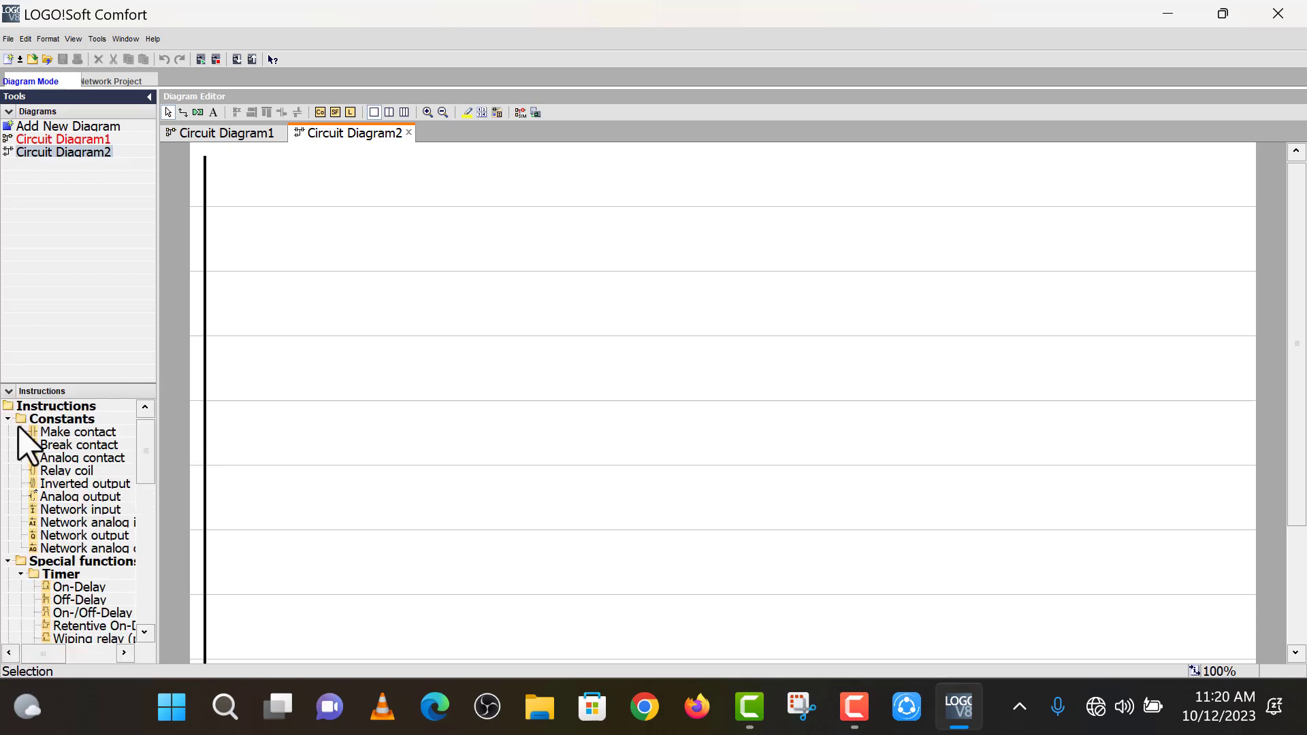
pyautogui.click(9, 111)
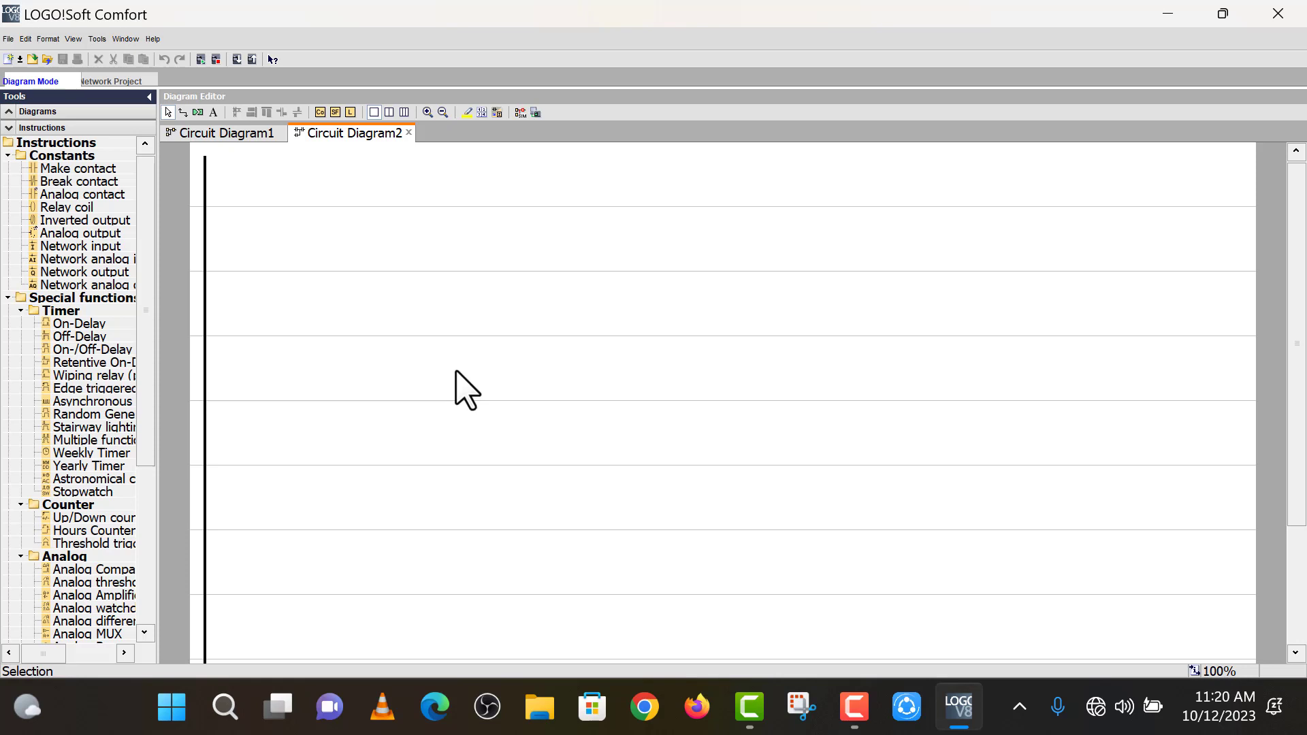
# - Place a make contact near the start of the second row of the ladder diagram and assign it to input I1
pyautogui.click(75, 168)
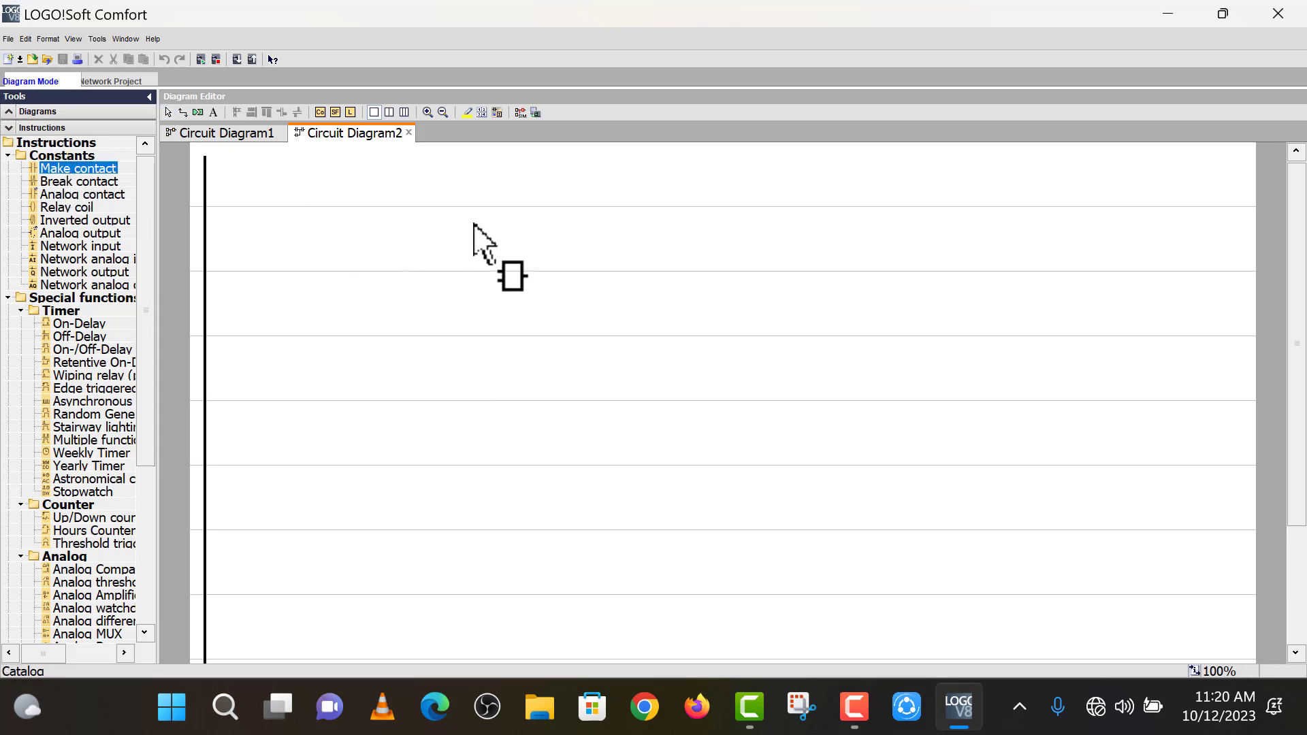
pyautogui.click(348, 224)
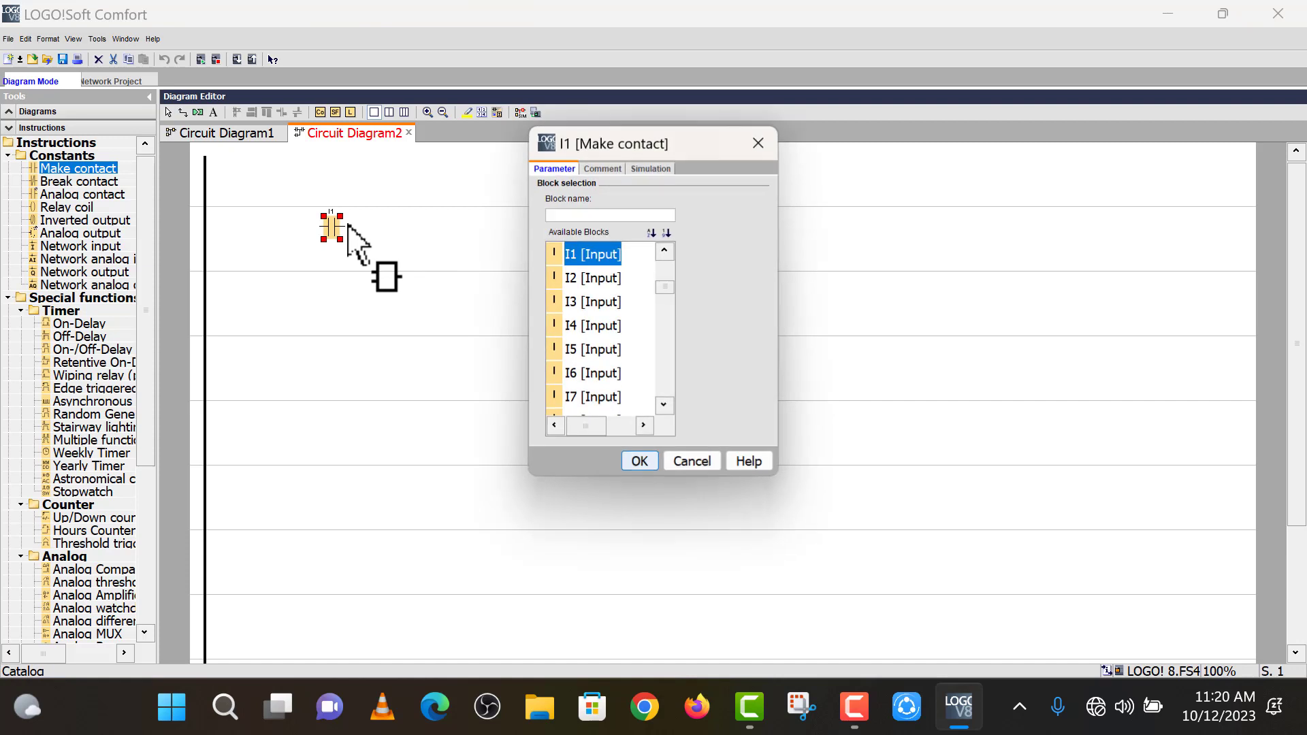
pyautogui.click(637, 460)
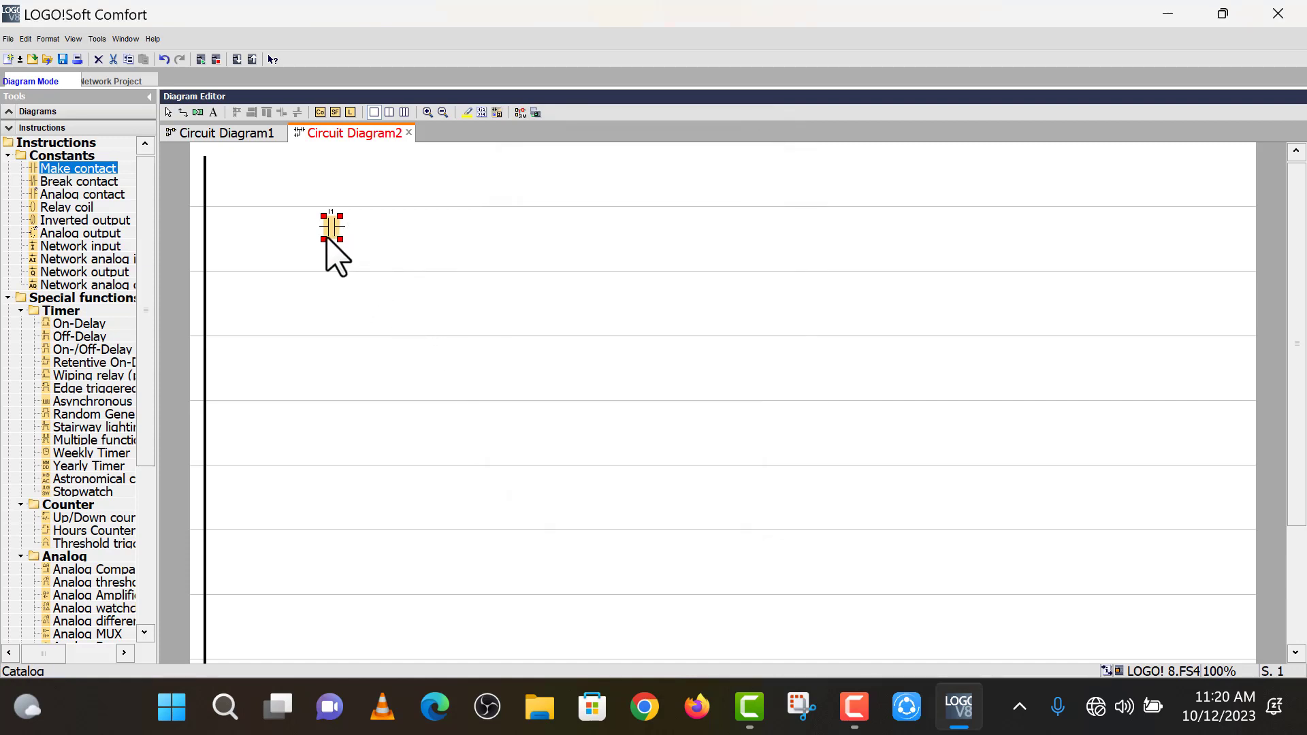
pyautogui.click(354, 302)
pyautogui.click(759, 143)
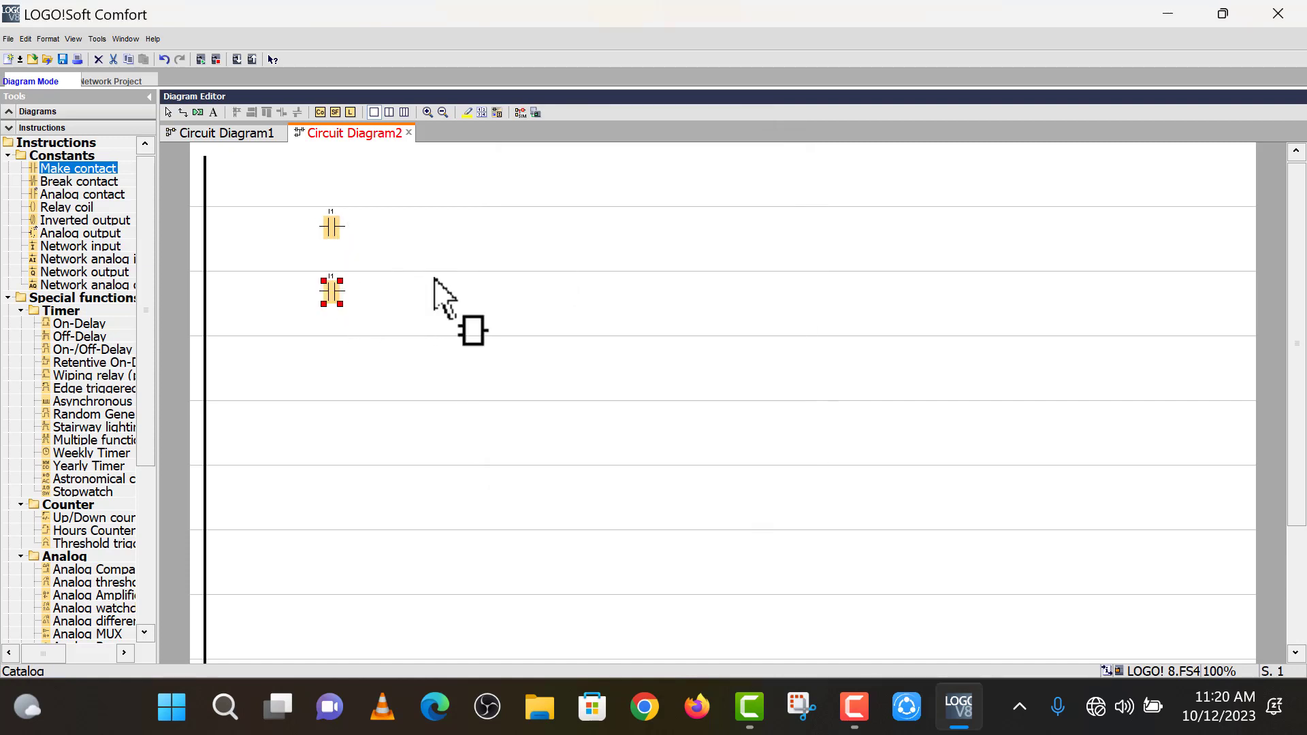
pyautogui.rightClick(328, 291)
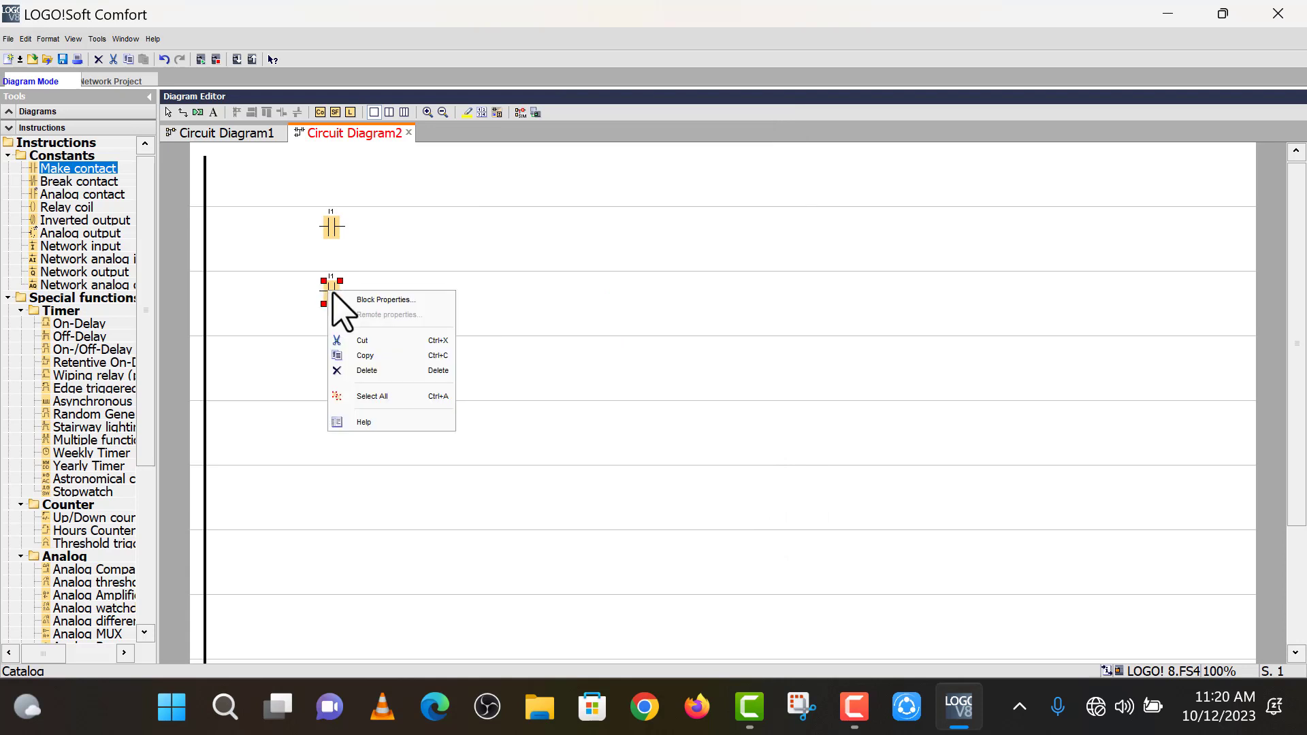
pyautogui.click(380, 371)
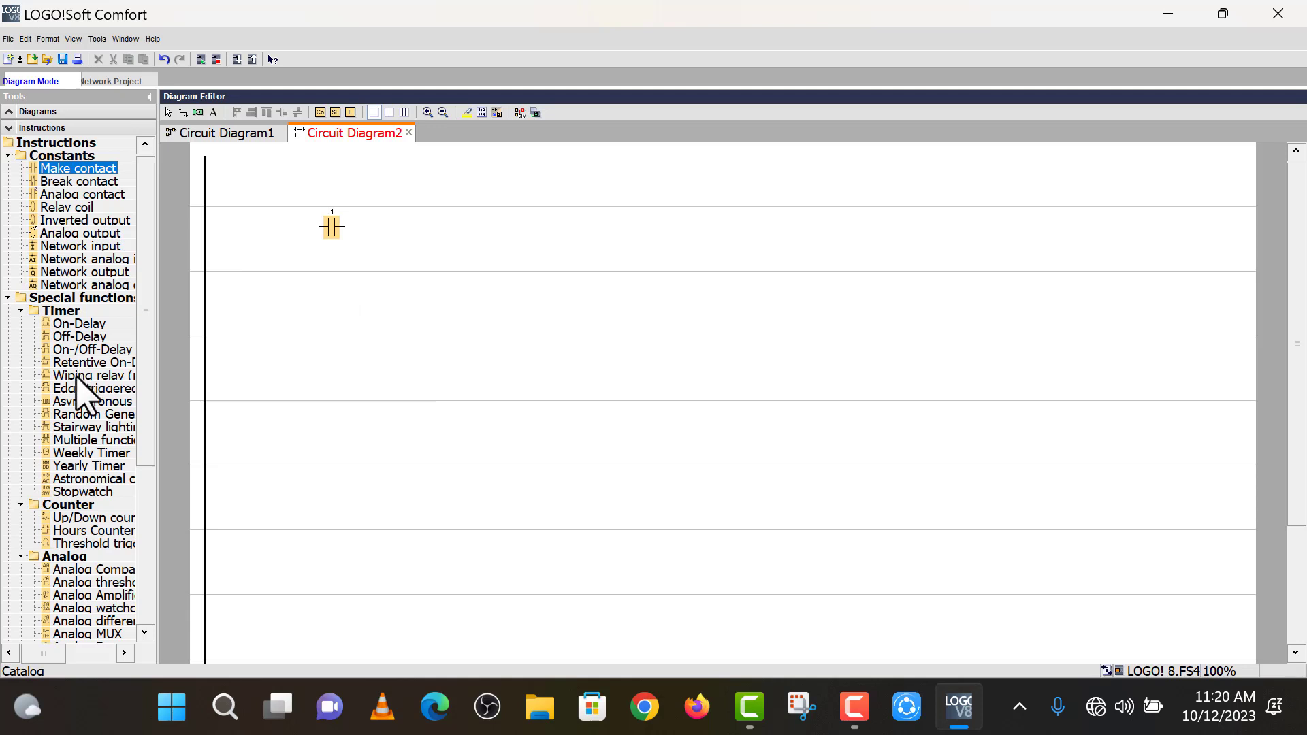
# - Add relay coil Q1 after contact I1 on the same row, and wire both in series to the power rail
pyautogui.click(67, 207)
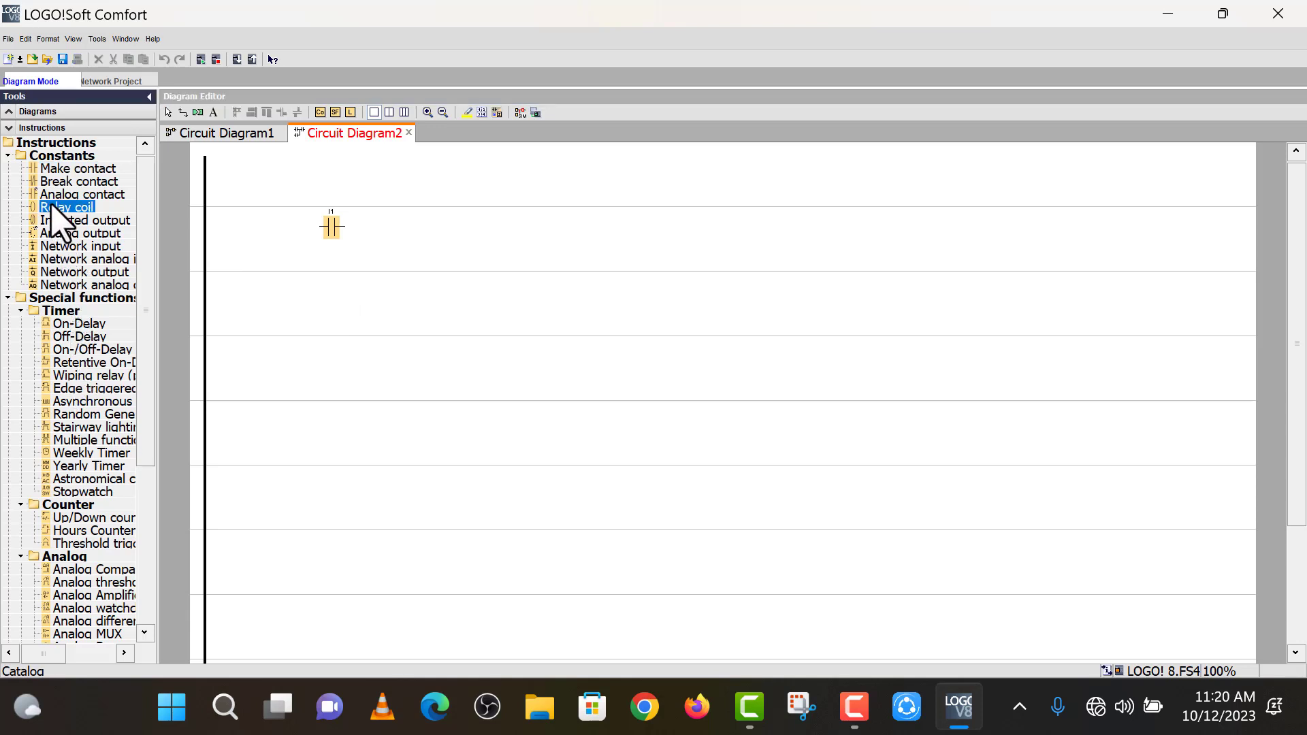
pyautogui.click(434, 225)
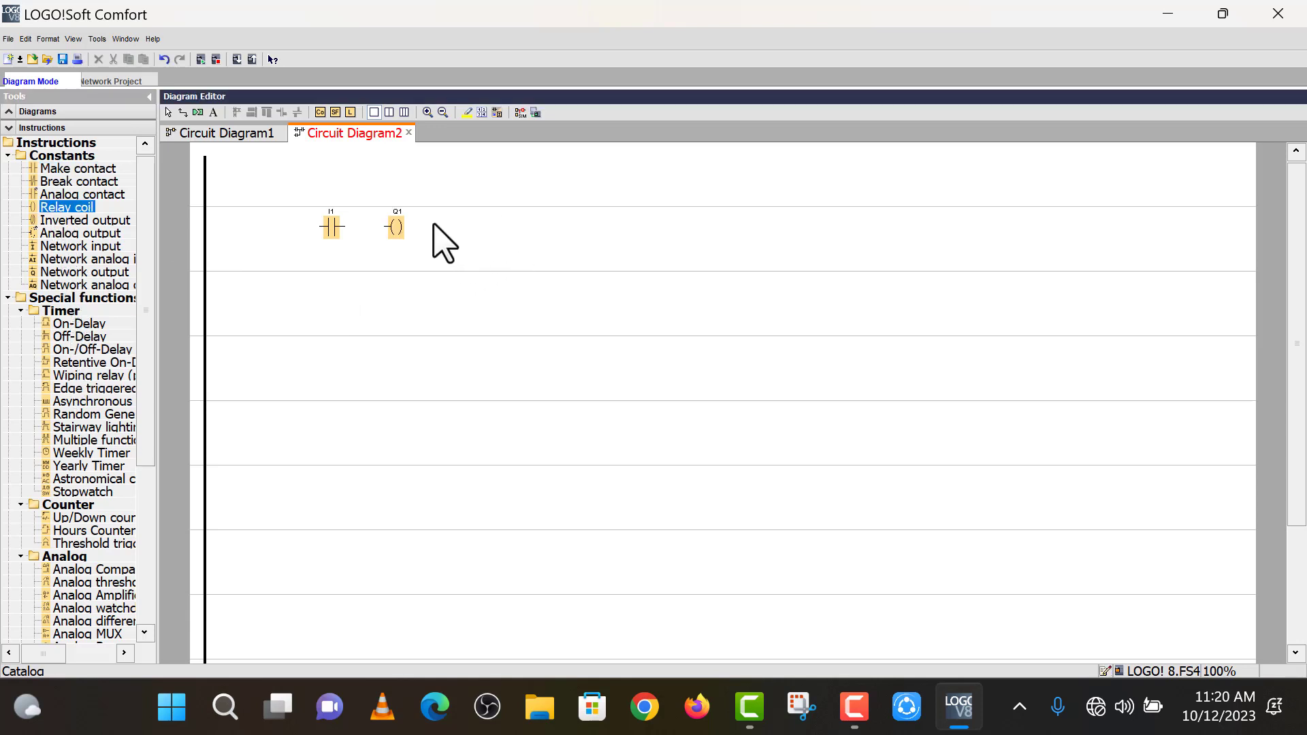
pyautogui.scroll(3, 443, 243)
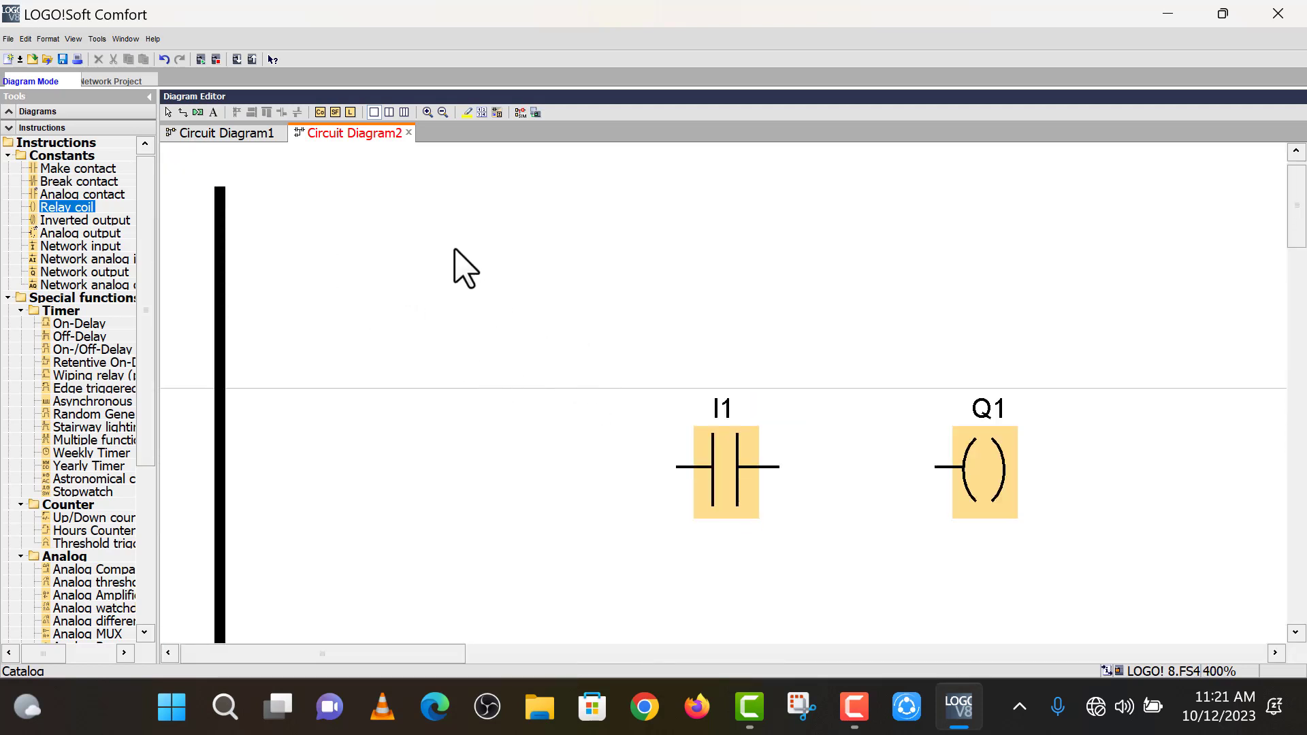
pyautogui.rightClick(406, 228)
pyautogui.click(171, 111)
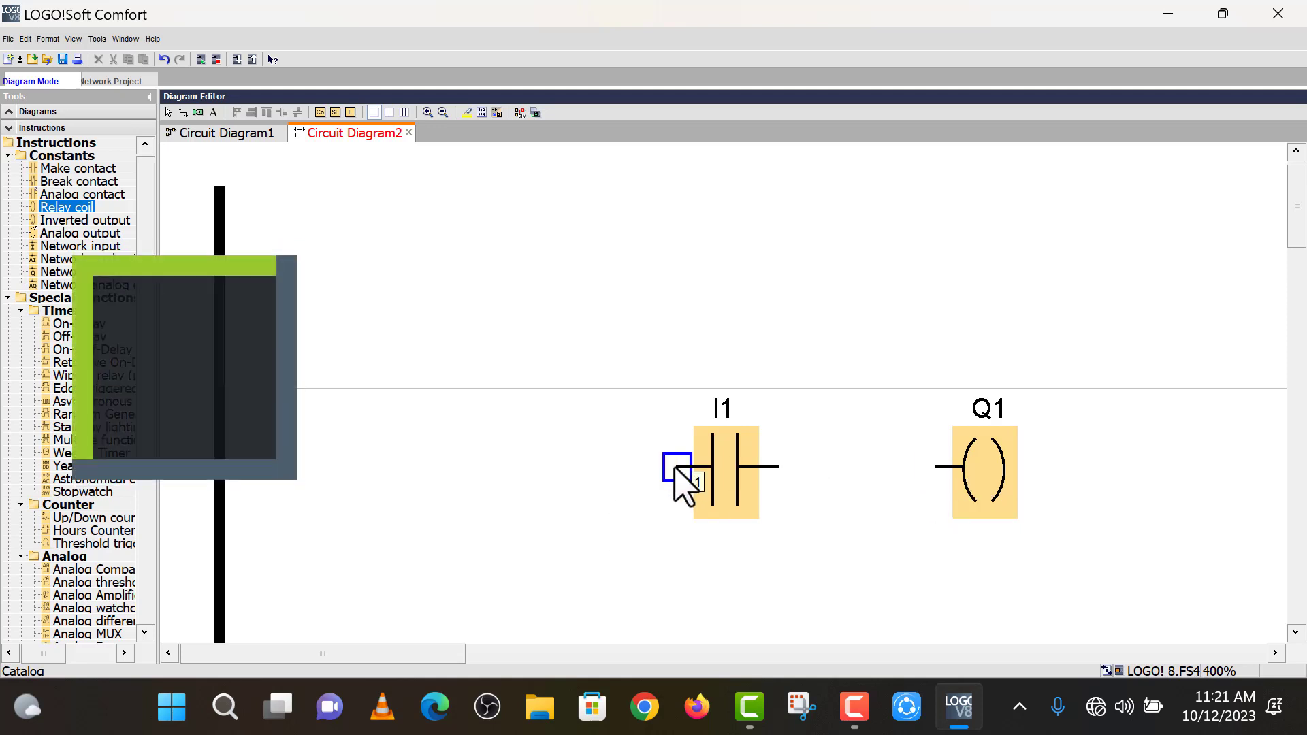
pyautogui.moveTo(677, 468); pyautogui.dragTo(228, 478)
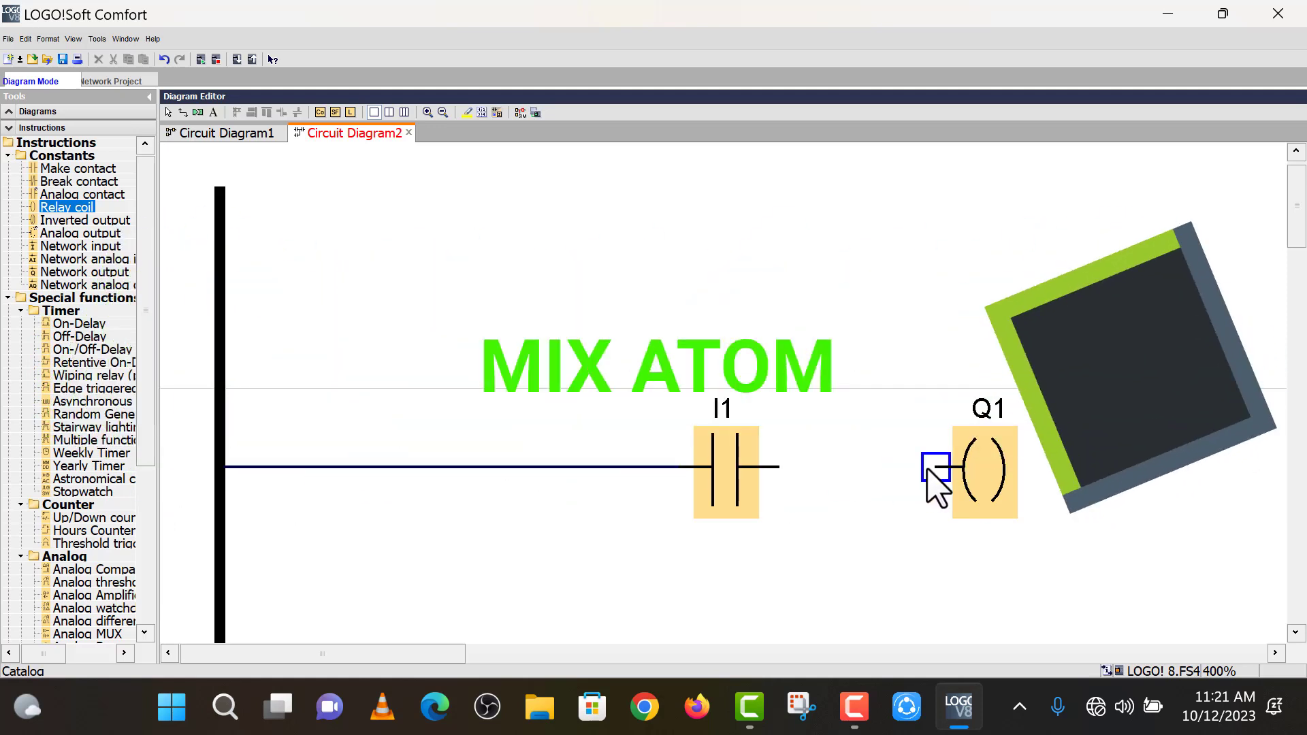
pyautogui.moveTo(925, 470); pyautogui.dragTo(776, 469)
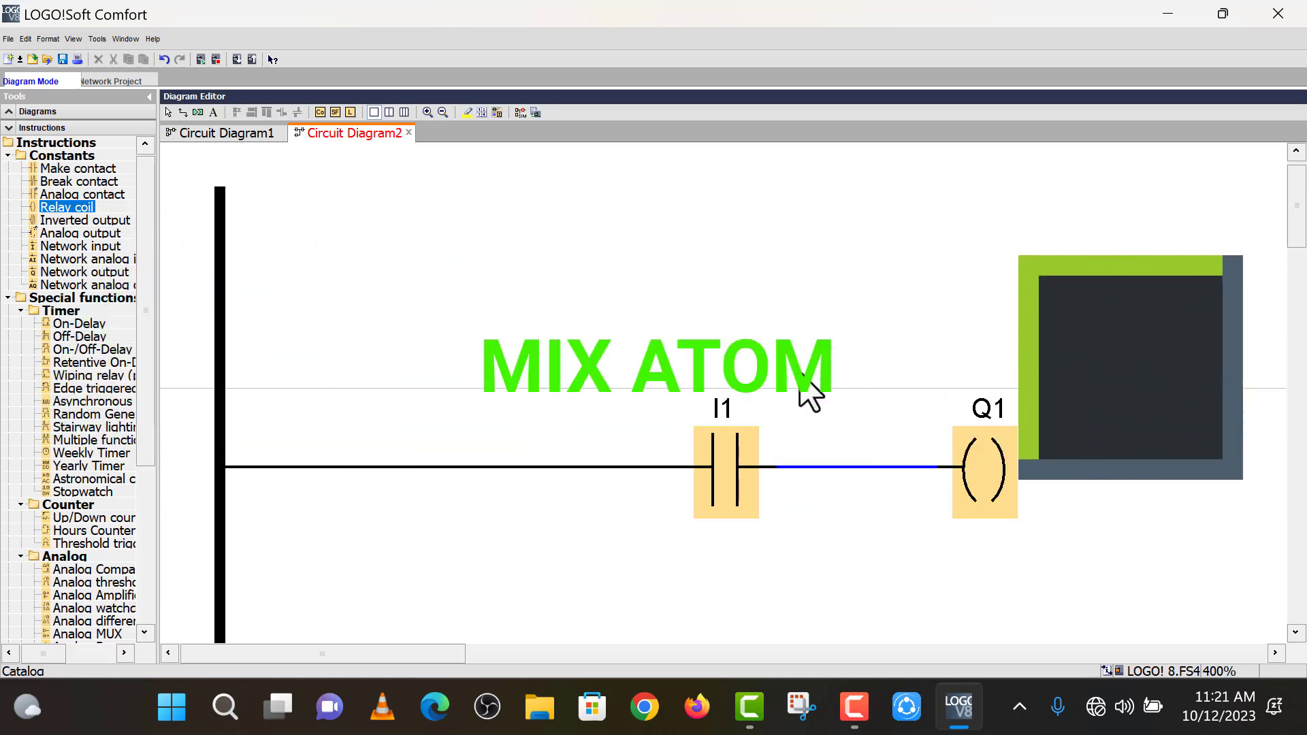